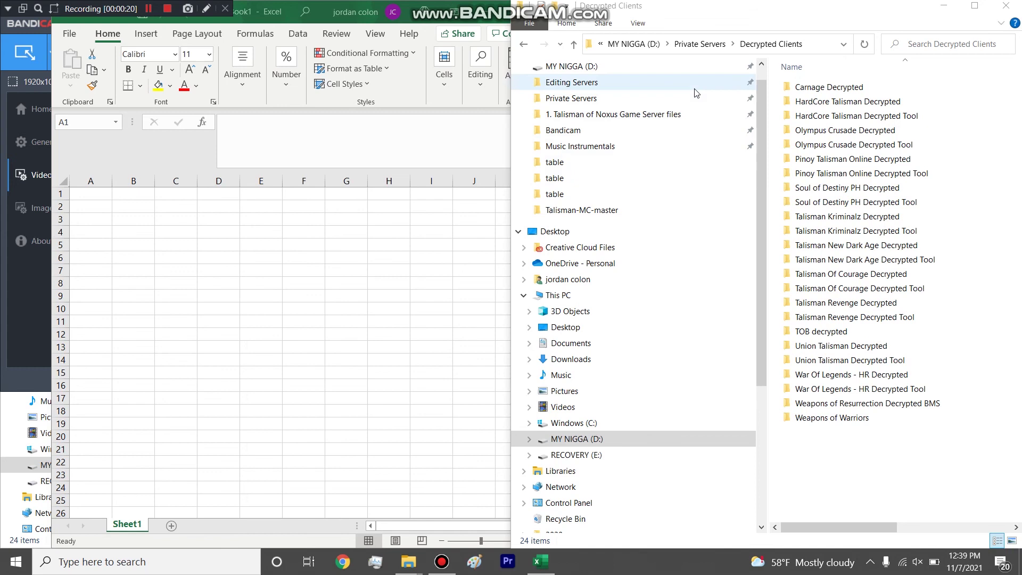
Go up to the Private Servers folder and open its Unencrypted Clients folder.
{"action": "left_click", "coordinate": [699, 45]}
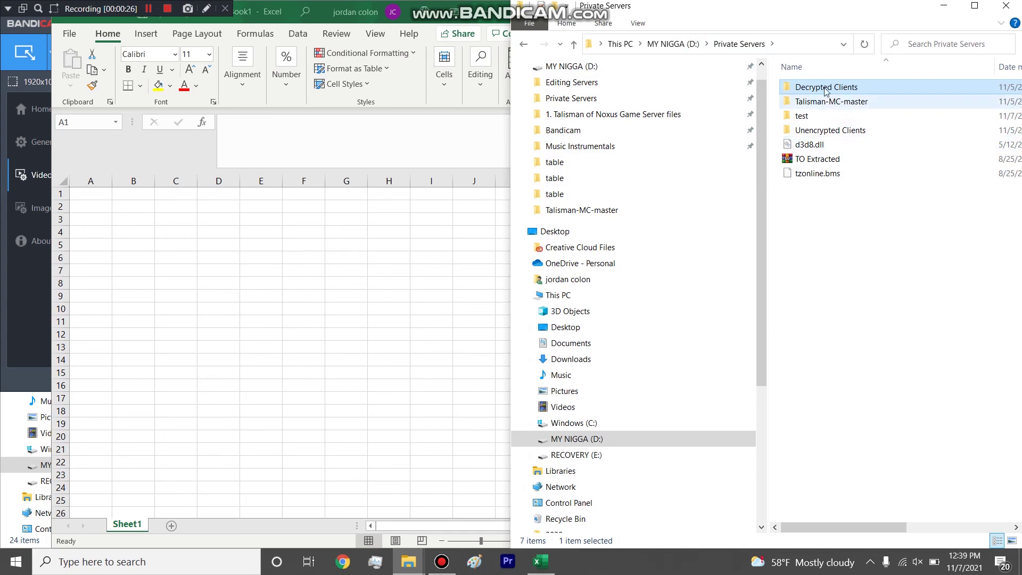
{"action": "left_click", "coordinate": [827, 131]}
{"action": "double_click", "coordinate": [827, 131]}
{"action": "left_click_drag", "start_coordinate": [829, 174], "coordinate": [843, 182]}
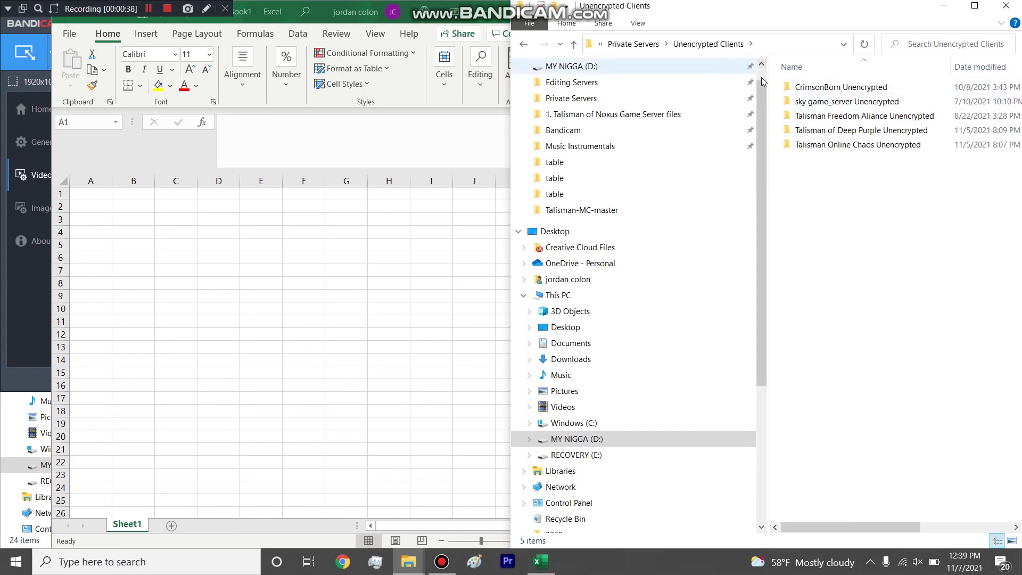
Open the local\common\table folder inside the CrimsonBorn Unencrypted client.
{"action": "left_click", "coordinate": [796, 88]}
{"action": "double_click", "coordinate": [796, 88]}
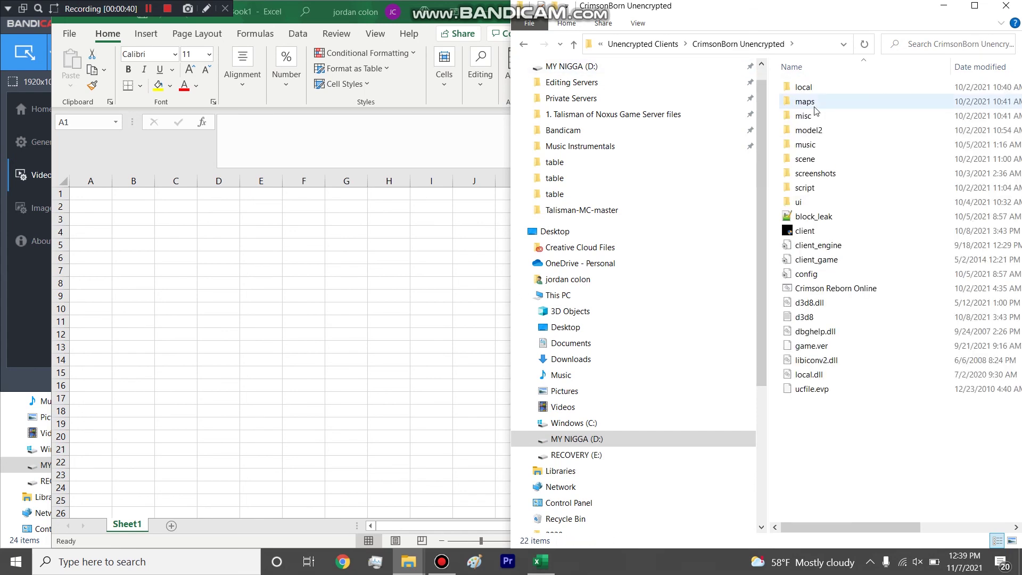
{"action": "double_click", "coordinate": [811, 93]}
{"action": "double_click", "coordinate": [808, 90]}
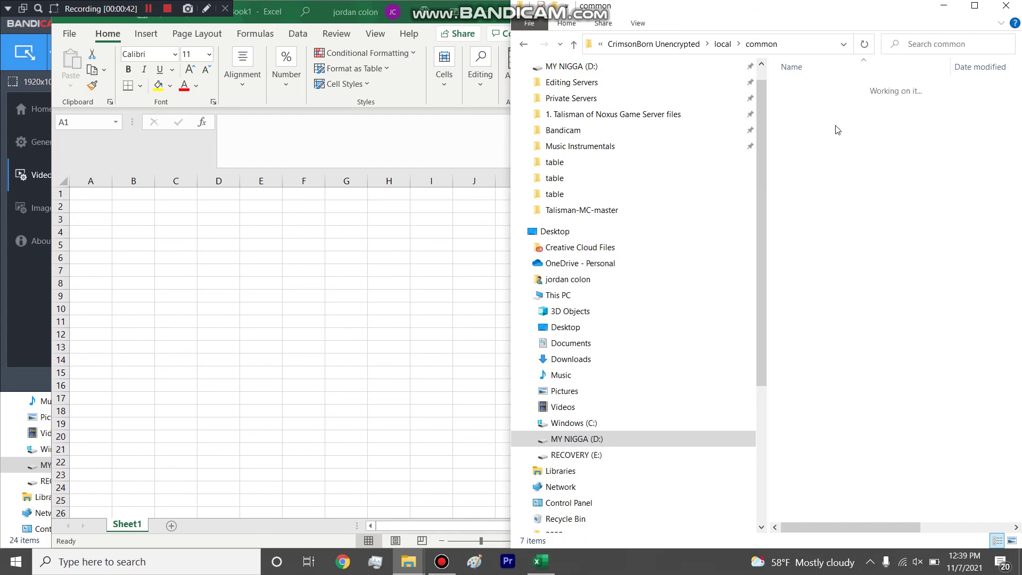
{"action": "double_click", "coordinate": [829, 164]}
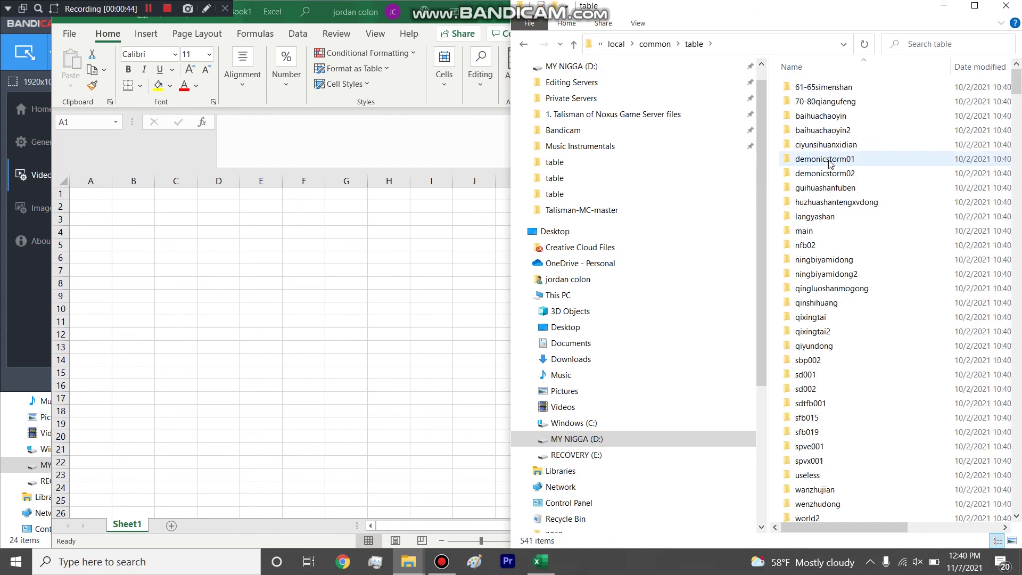
Browse the table folder's files and open the item spreadsheet.
{"action": "scroll", "coordinate": [830, 164], "scroll_direction": "down", "scroll_amount": 2}
{"action": "scroll", "coordinate": [829, 164], "scroll_direction": "up", "scroll_amount": 2}
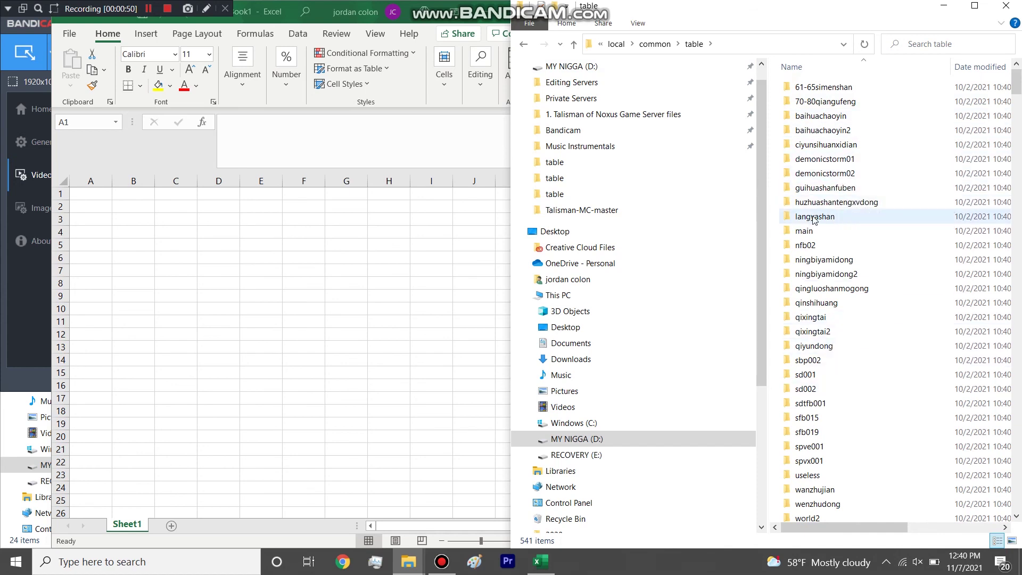
{"action": "scroll", "coordinate": [819, 221], "scroll_direction": "down", "scroll_amount": 4}
{"action": "scroll", "coordinate": [819, 223], "scroll_direction": "up", "scroll_amount": 4}
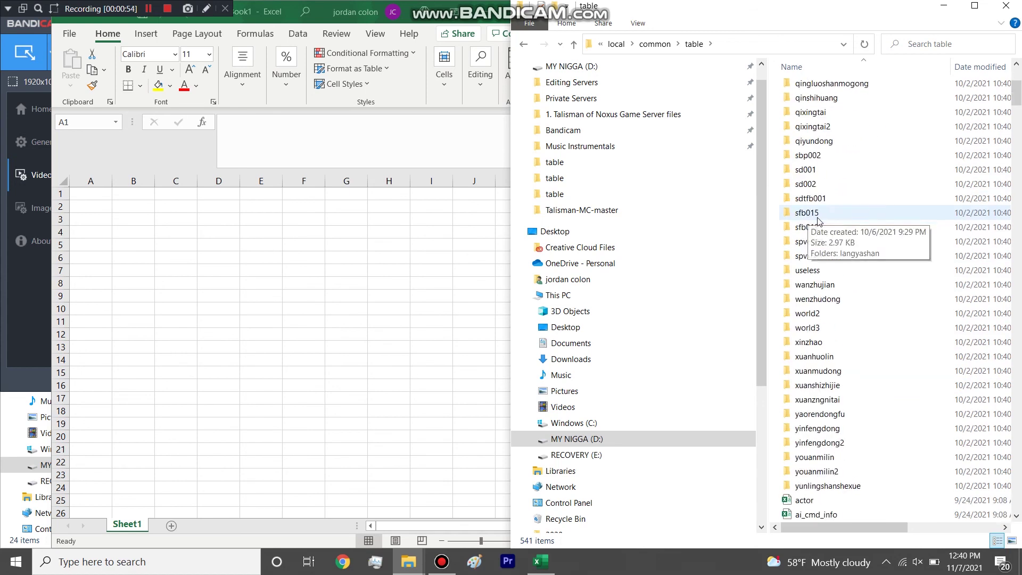
{"action": "scroll", "coordinate": [809, 221], "scroll_direction": "down", "scroll_amount": 10}
{"action": "scroll", "coordinate": [887, 346], "scroll_direction": "down", "scroll_amount": 5}
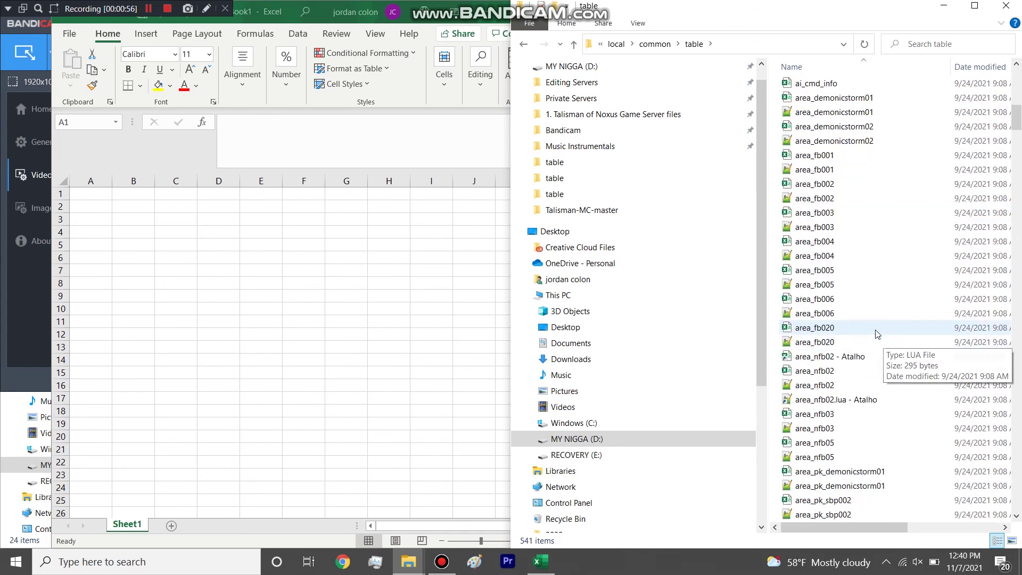
{"action": "scroll", "coordinate": [871, 336], "scroll_direction": "down", "scroll_amount": 10}
{"action": "scroll", "coordinate": [858, 333], "scroll_direction": "down", "scroll_amount": 20}
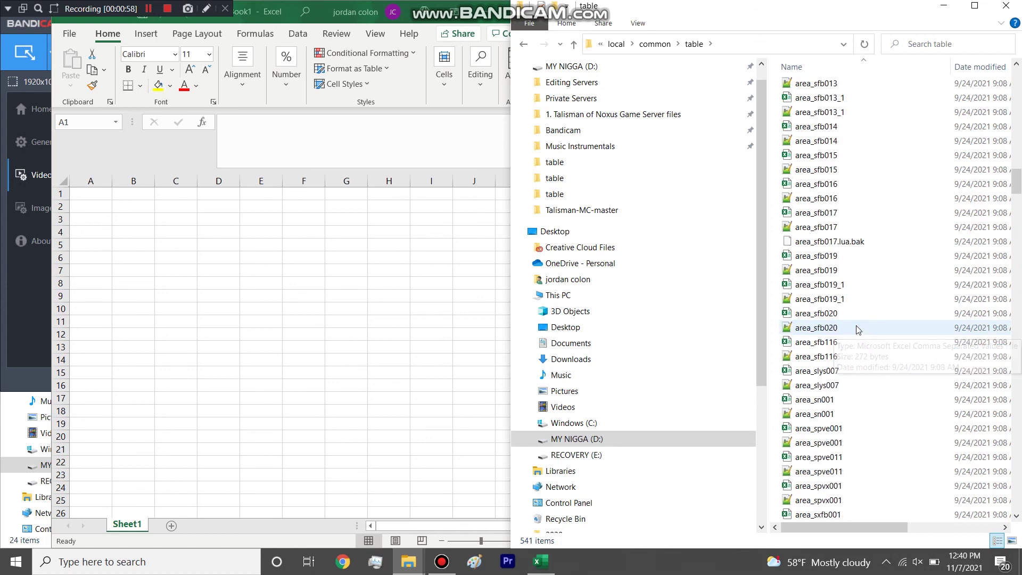
{"action": "scroll", "coordinate": [853, 319], "scroll_direction": "up", "scroll_amount": 20}
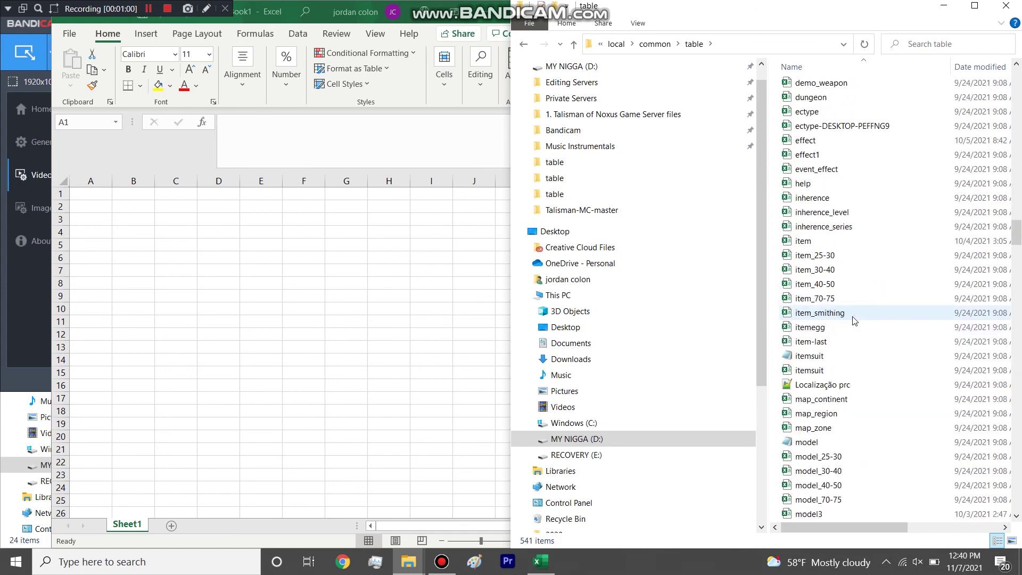
{"action": "left_click", "coordinate": [803, 242]}
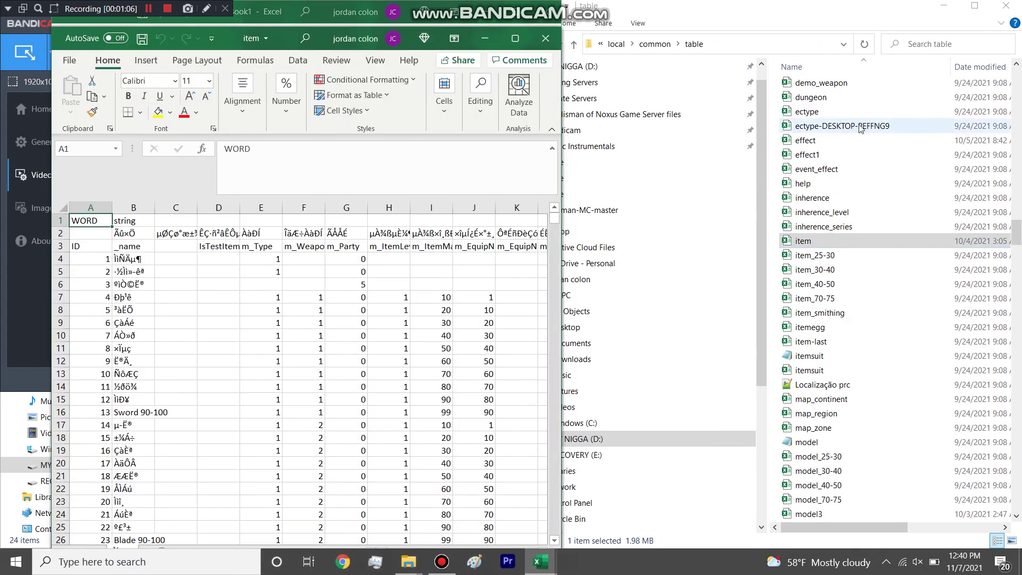
Examine the last rows of CrimsonBorn's item sheet and close the workbook.
{"action": "left_click", "coordinate": [400, 293]}
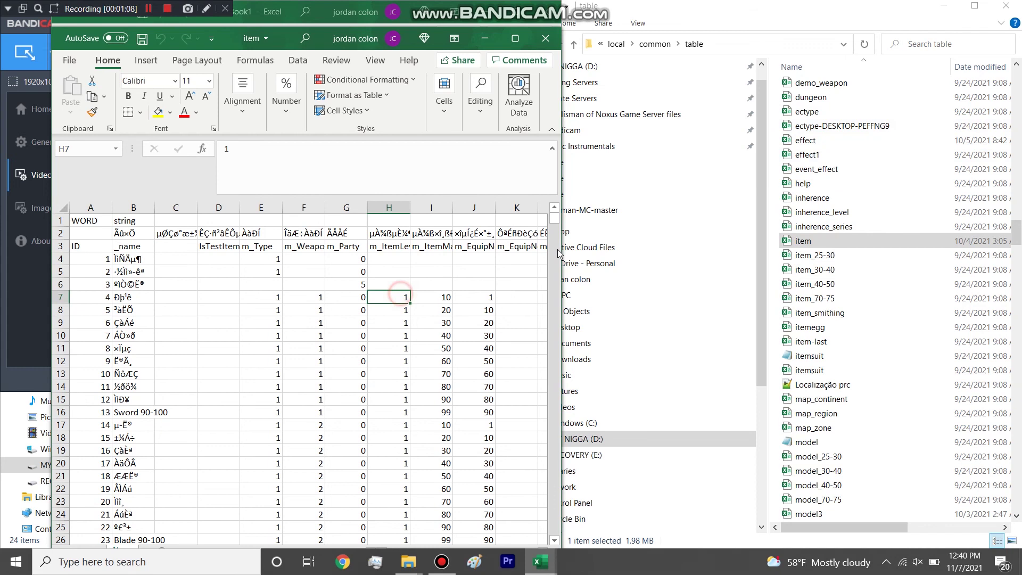
{"action": "left_click_drag", "start_coordinate": [541, 541], "coordinate": [508, 531]}
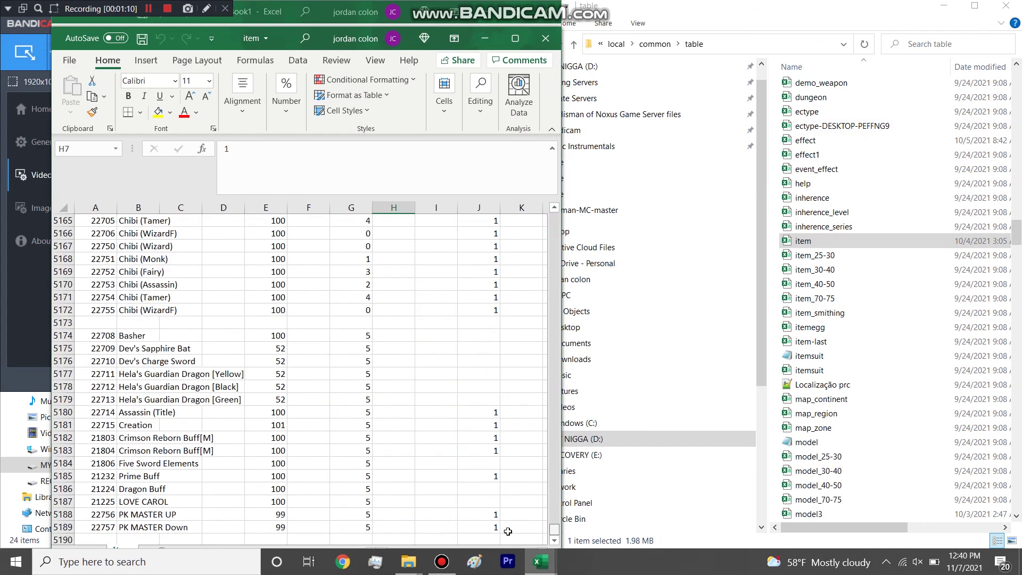
{"action": "left_click", "coordinate": [556, 40]}
Return to the Private Servers folder and open its Decrypted Clients folder.
{"action": "left_click", "coordinate": [616, 43]}
{"action": "left_click", "coordinate": [650, 43]}
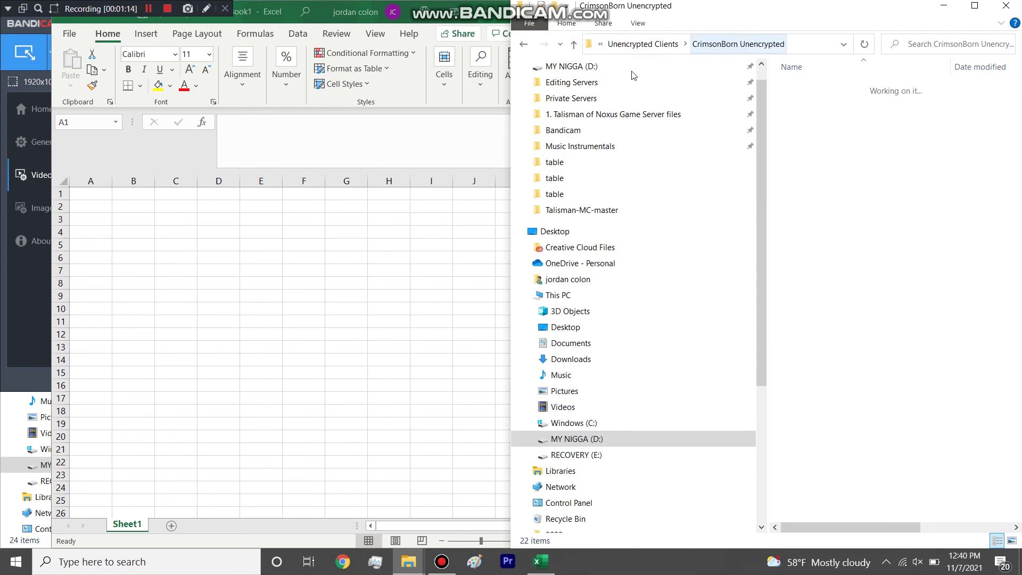
{"action": "left_click", "coordinate": [644, 44]}
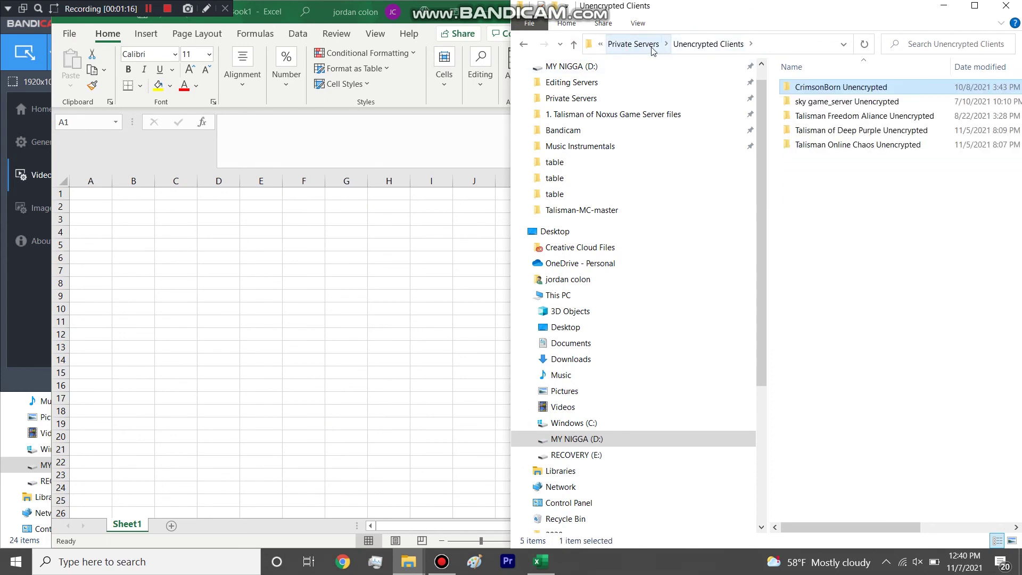
{"action": "left_click", "coordinate": [654, 45]}
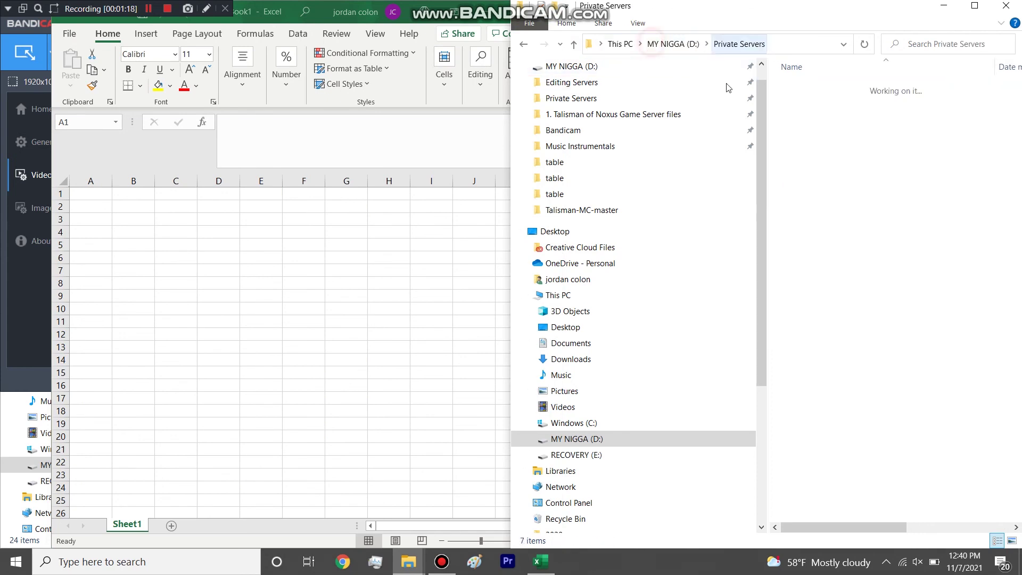
{"action": "double_click", "coordinate": [846, 88]}
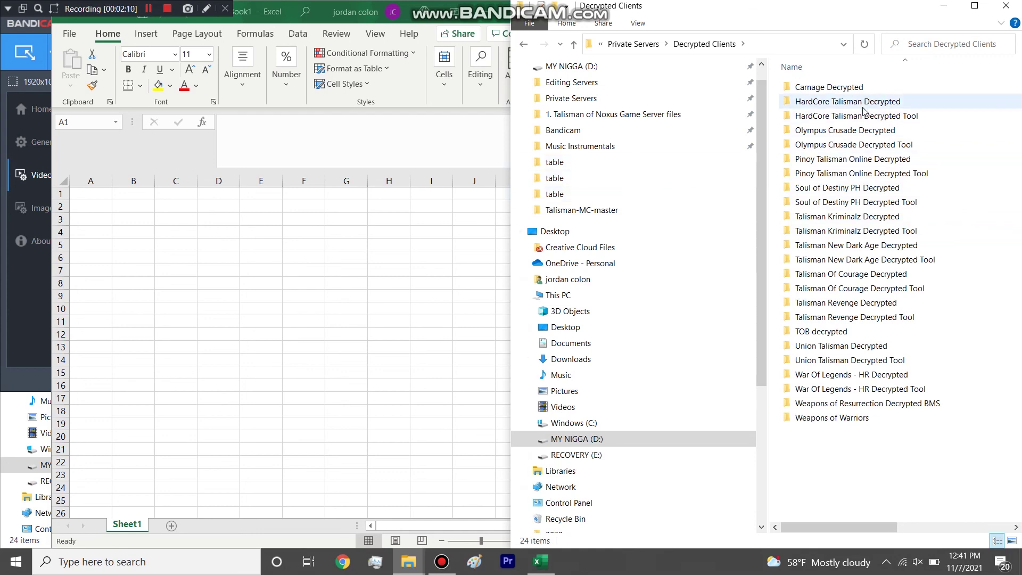
Open the local\common\table folder inside HardCore Talisman Decrypted Tool.
{"action": "left_click", "coordinate": [823, 114]}
{"action": "double_click", "coordinate": [815, 101]}
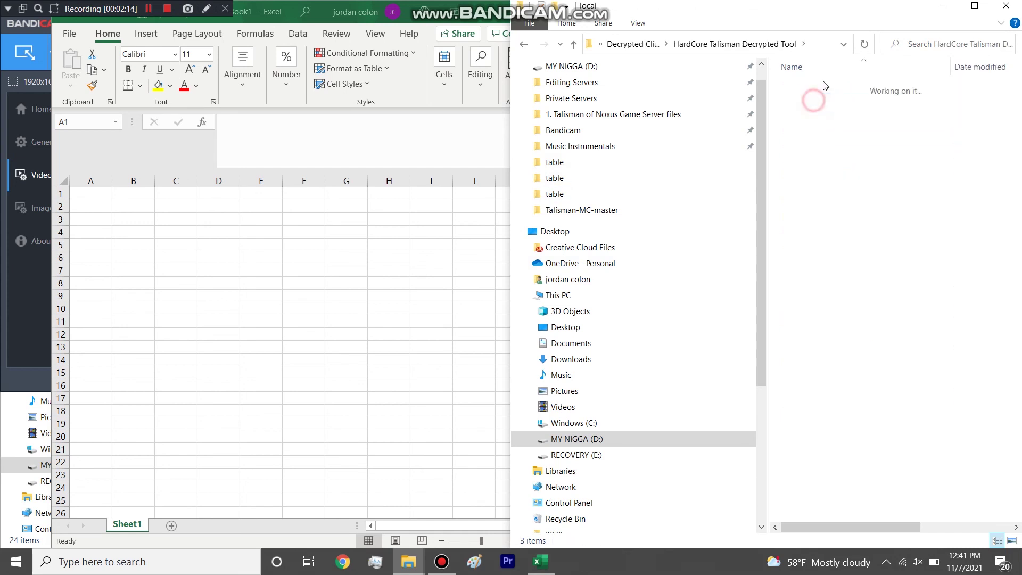
{"action": "left_click", "coordinate": [823, 85]}
{"action": "double_click", "coordinate": [823, 86]}
{"action": "double_click", "coordinate": [809, 155]}
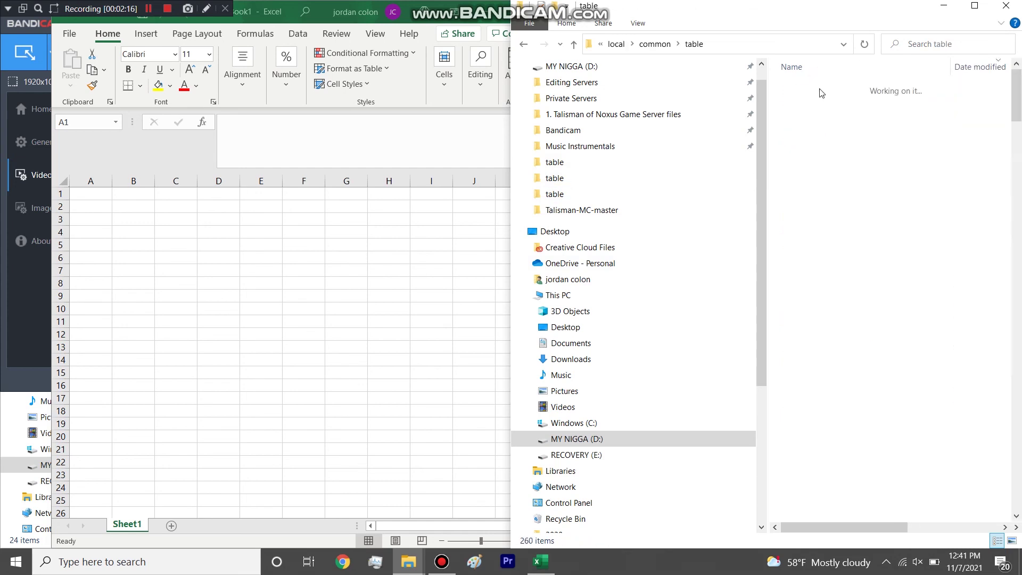
Select the npc_rebirth, npc3, ride, model and item files and open them all together in Excel.
{"action": "left_click_drag", "start_coordinate": [776, 142], "coordinate": [826, 89]}
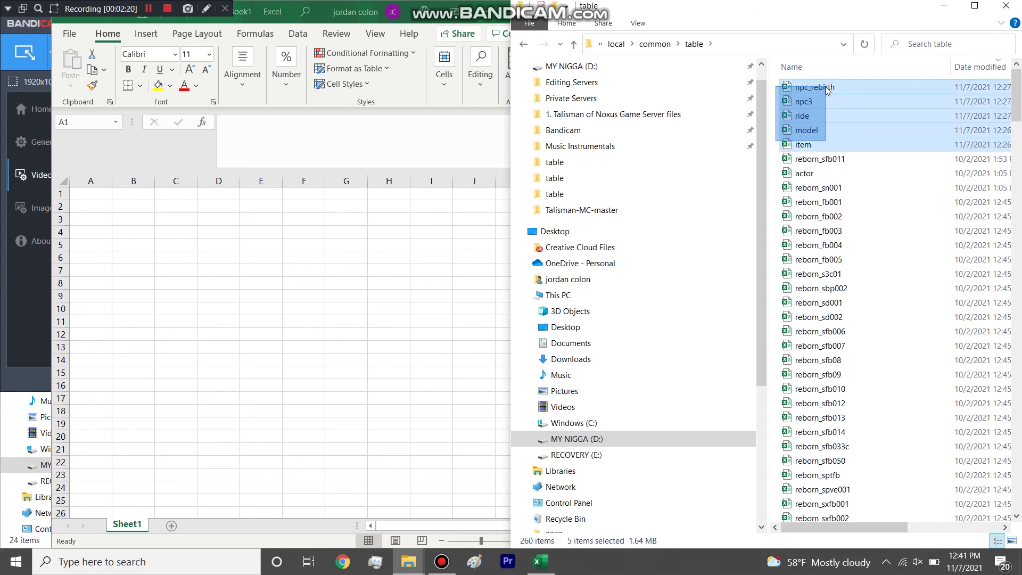
{"action": "left_click_drag", "start_coordinate": [826, 86], "coordinate": [826, 86]}
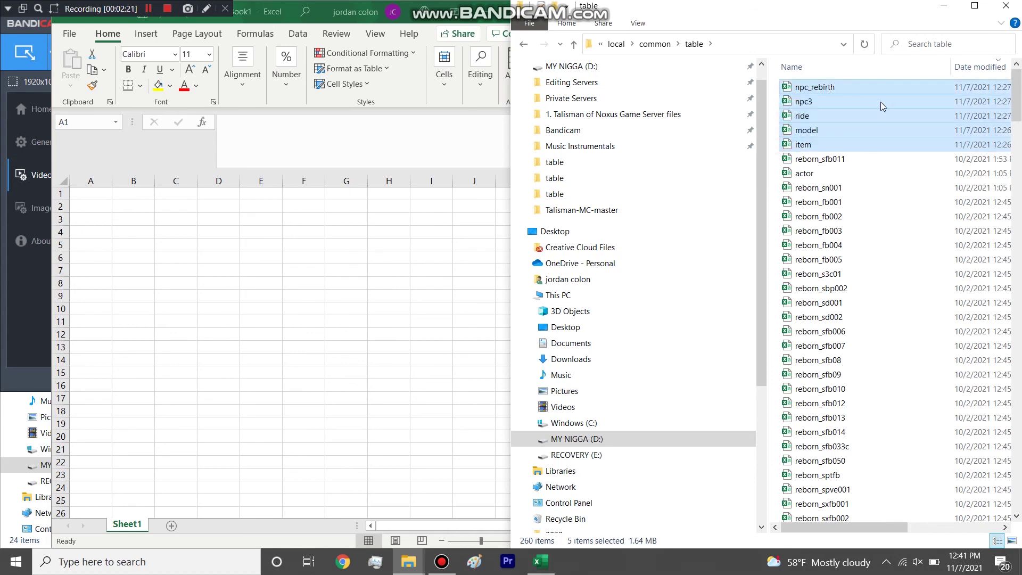
{"action": "left_click", "coordinate": [812, 140]}
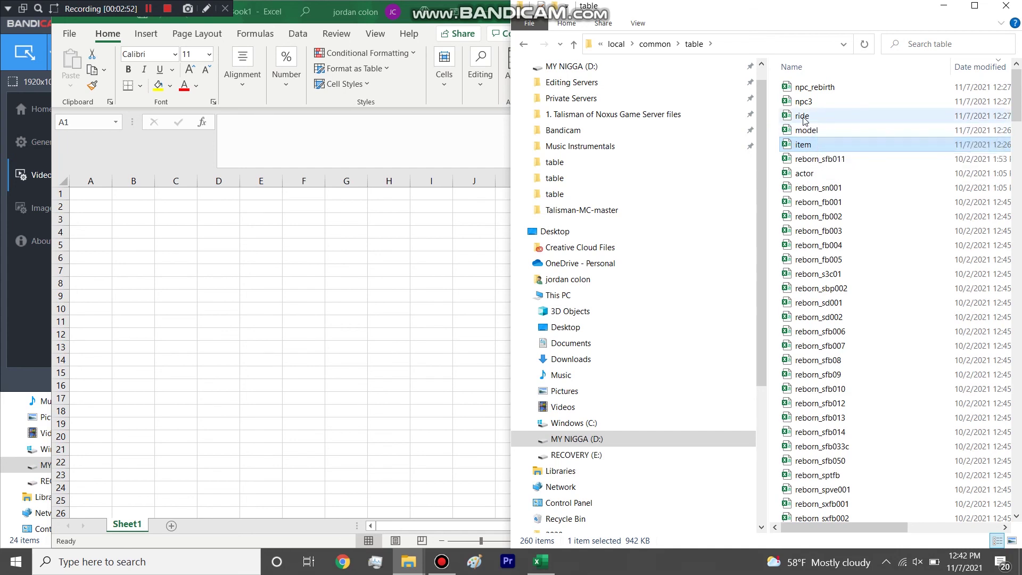
{"action": "left_click_drag", "start_coordinate": [777, 80], "coordinate": [807, 146]}
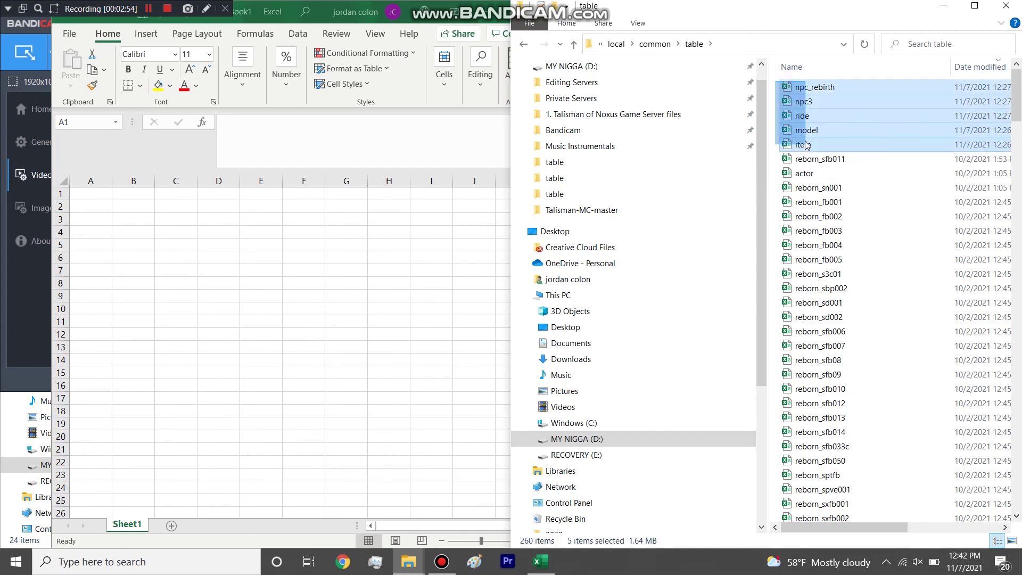
{"action": "right_click", "coordinate": [813, 120]}
{"action": "left_click", "coordinate": [840, 128]}
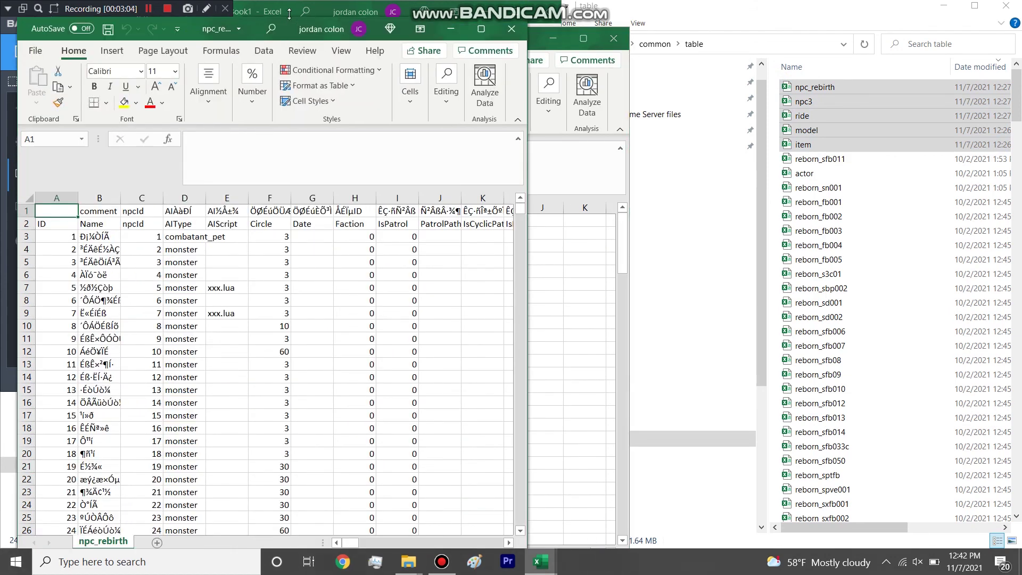
Tile the item workbook and the blank Book1 side by side, with item on the left half of the desktop.
{"action": "left_click_drag", "start_coordinate": [287, 16], "coordinate": [1019, 32]}
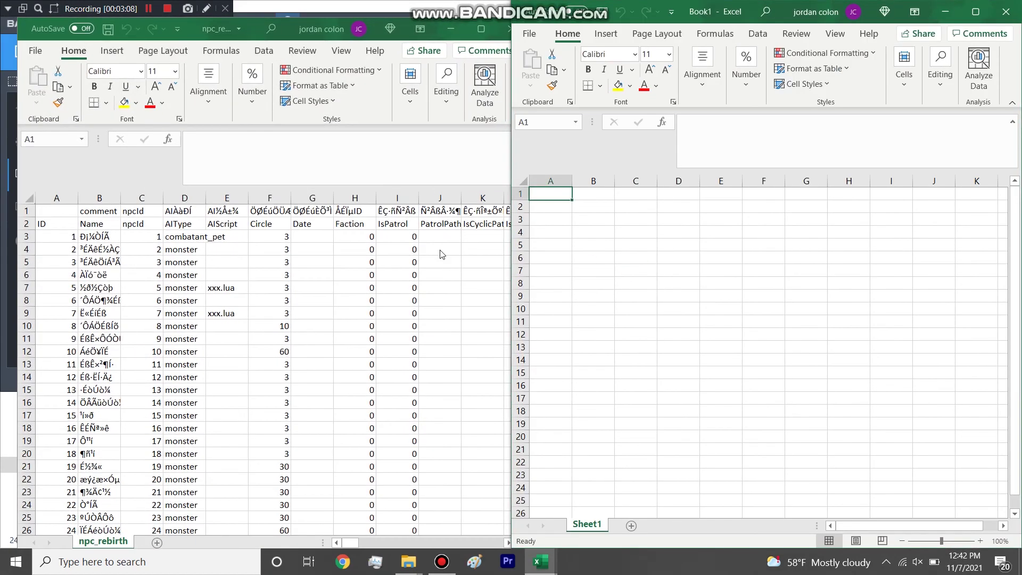
{"action": "mouse_move", "coordinate": [541, 562]}
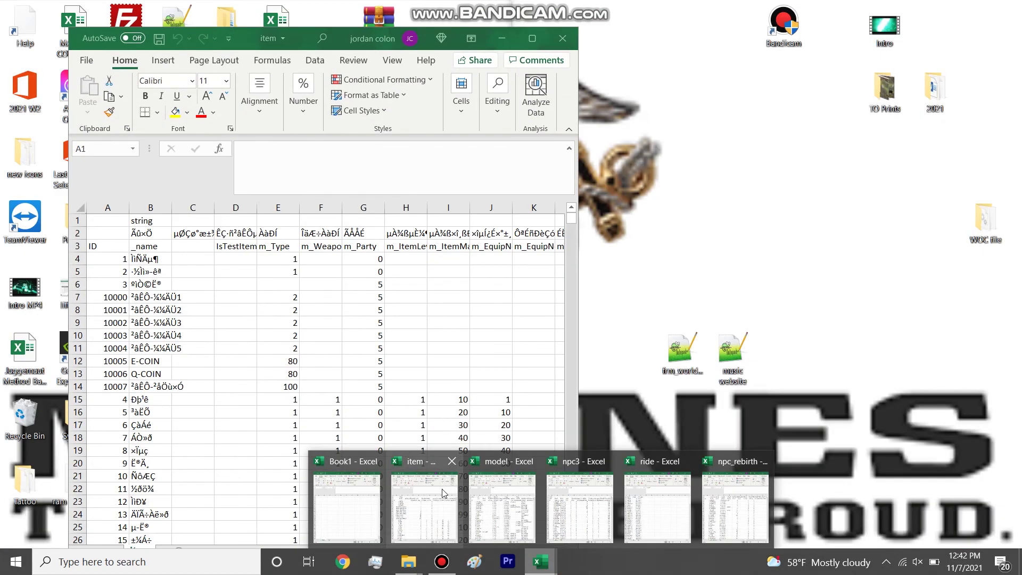
{"action": "left_click", "coordinate": [436, 494]}
{"action": "left_click_drag", "start_coordinate": [301, 41], "coordinate": [1, 80]}
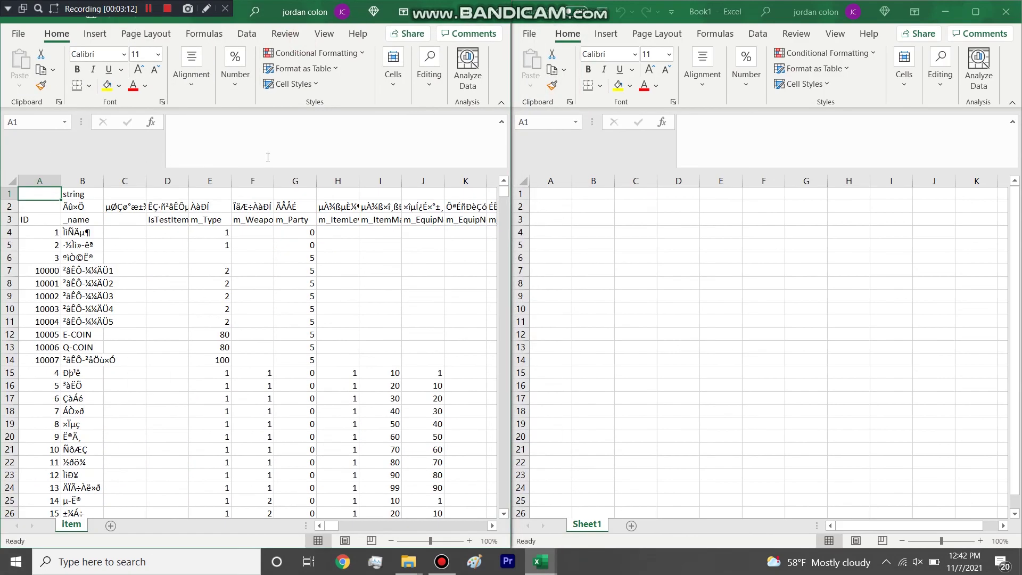
{"action": "left_click", "coordinate": [248, 285]}
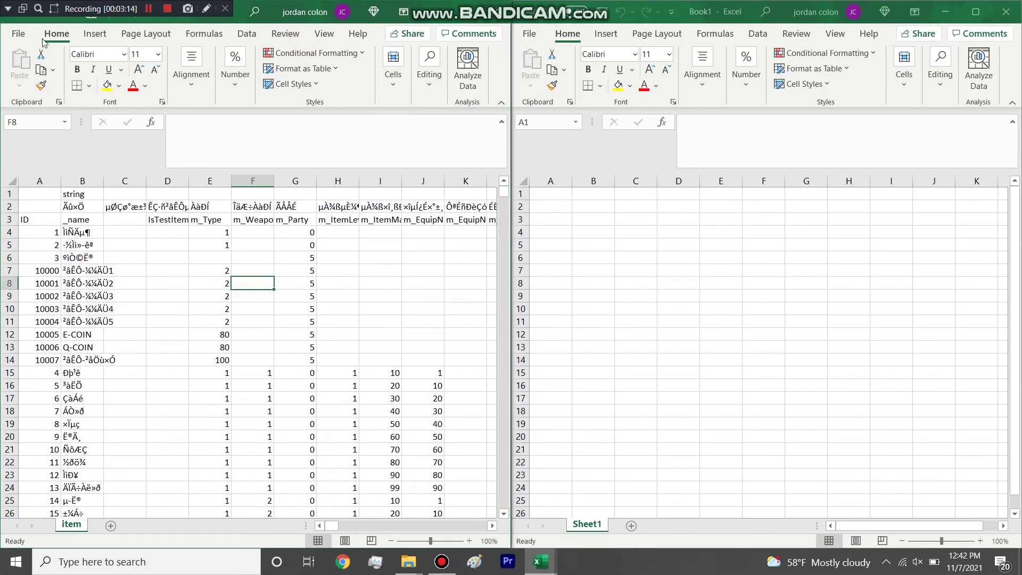
{"action": "left_click", "coordinate": [9, 13]}
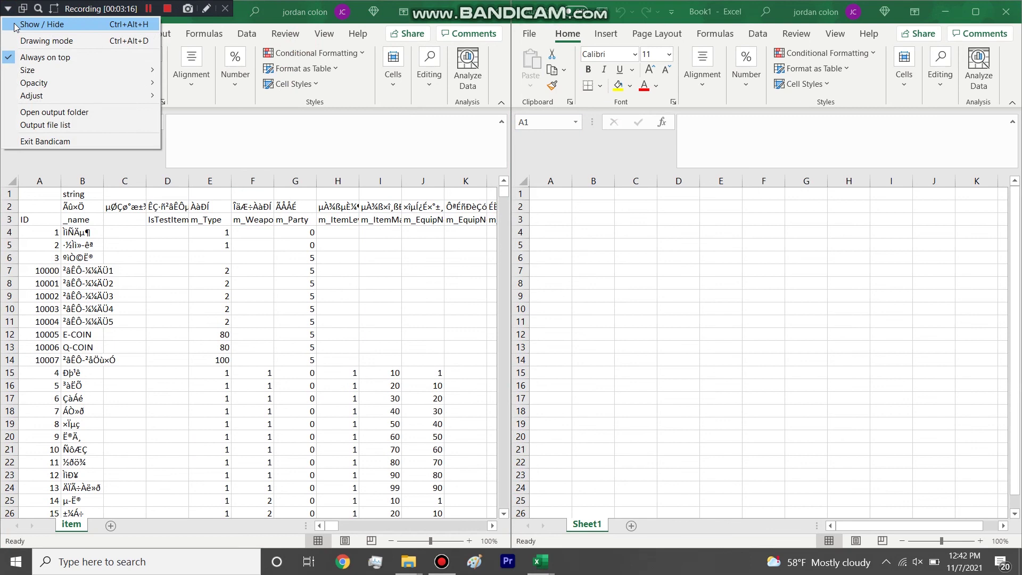
{"action": "left_click", "coordinate": [16, 24]}
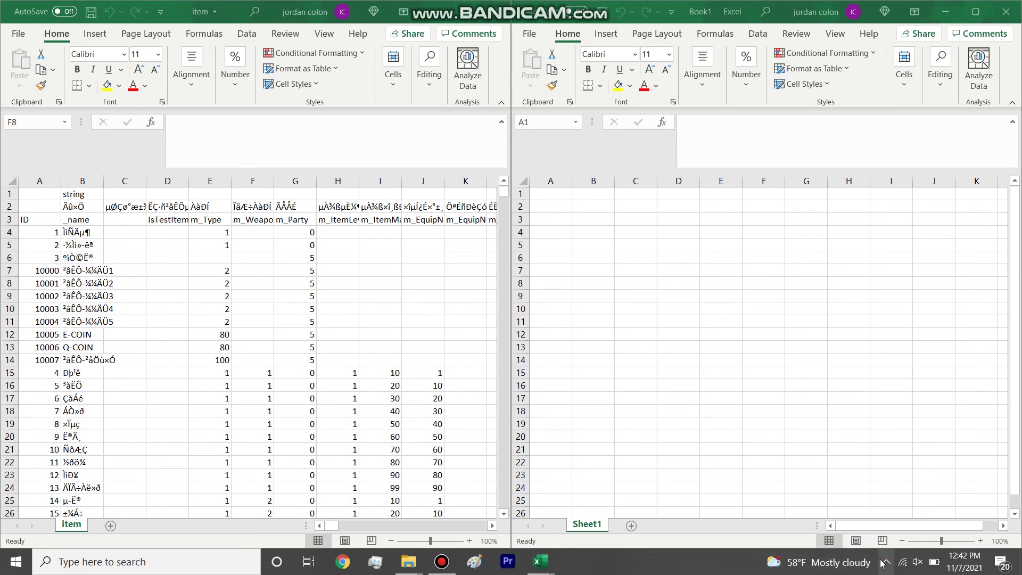
{"action": "left_click", "coordinate": [880, 561]}
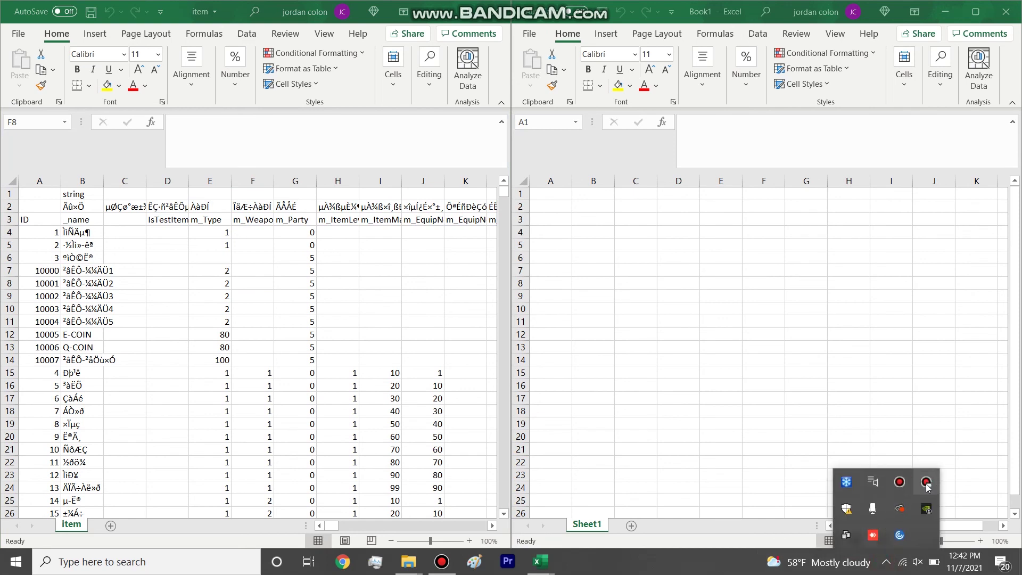
{"action": "left_click", "coordinate": [901, 484]}
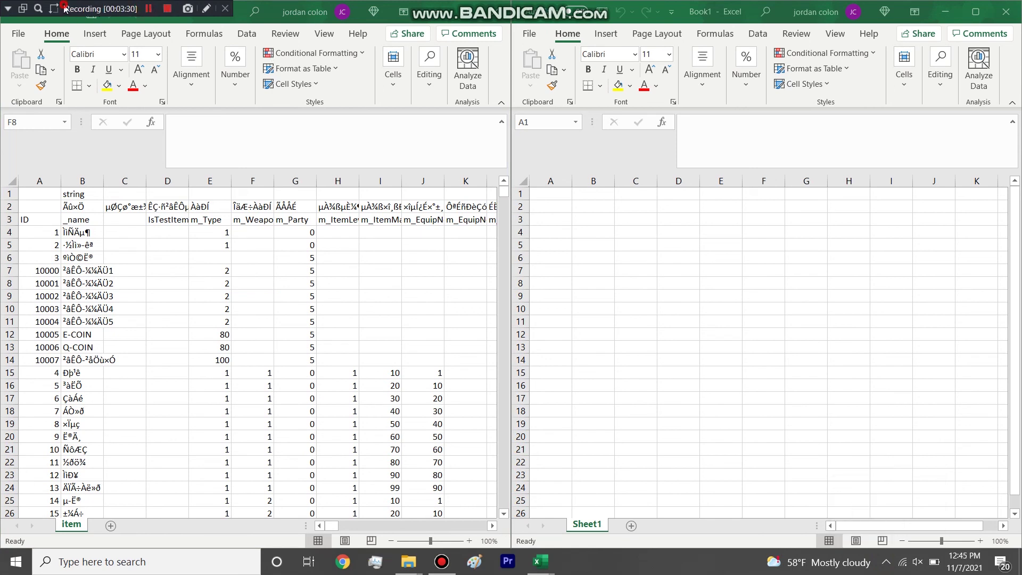
{"action": "left_click_drag", "start_coordinate": [64, 9], "coordinate": [384, 8]}
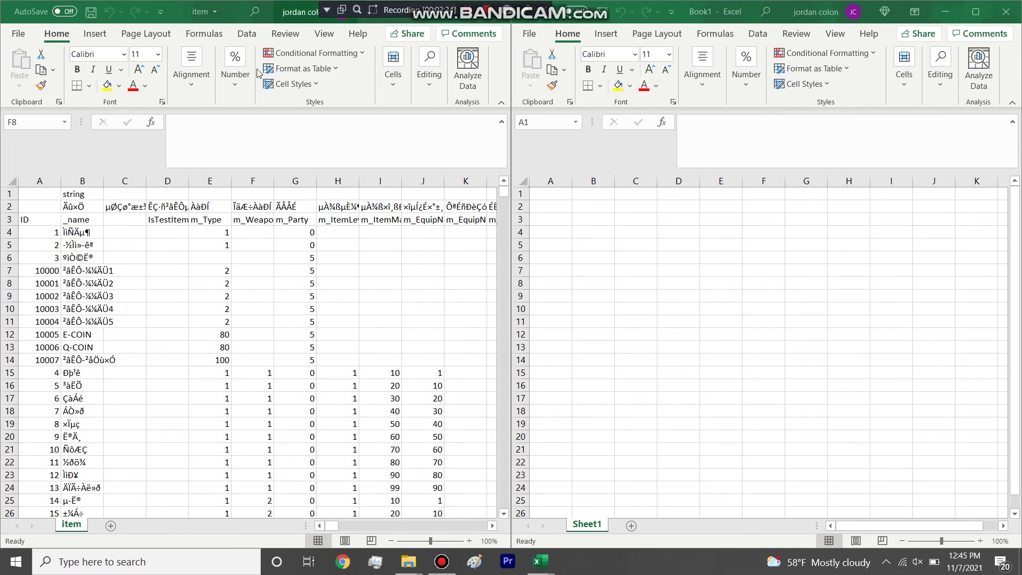
Go to the last rows of the HardCore Talisman item sheet.
{"action": "left_click", "coordinate": [293, 298]}
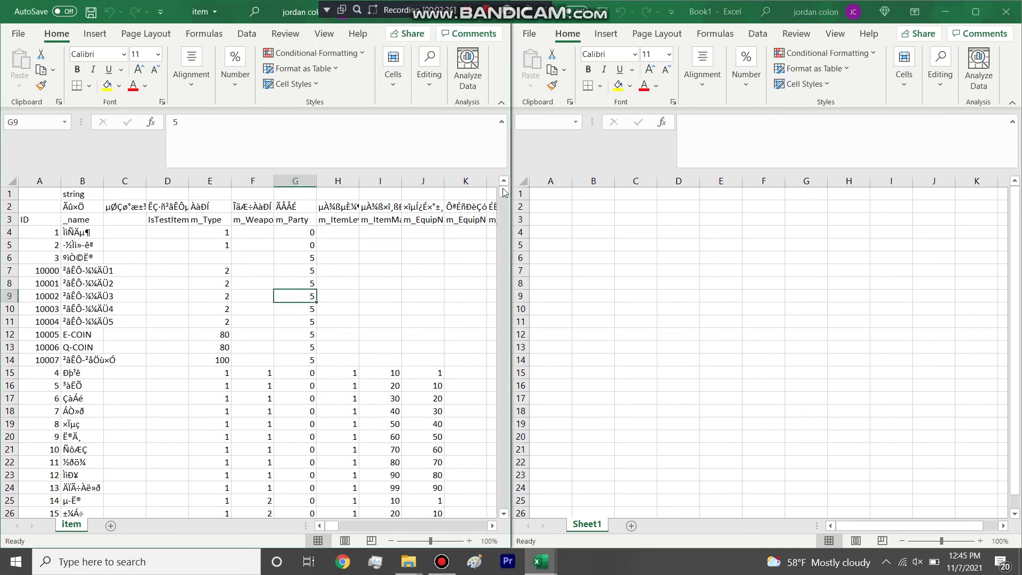
{"action": "left_click_drag", "start_coordinate": [504, 191], "coordinate": [503, 503]}
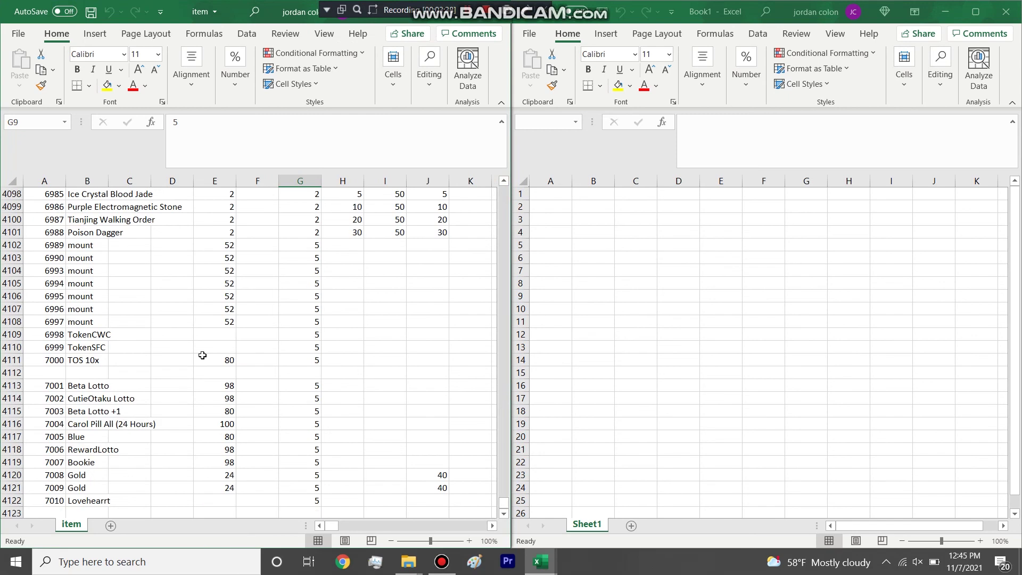
Widen column B of the item sheet and copy the mount row with ID 6989 into row 1 of Book1.
{"action": "left_click_drag", "start_coordinate": [109, 180], "coordinate": [189, 180]}
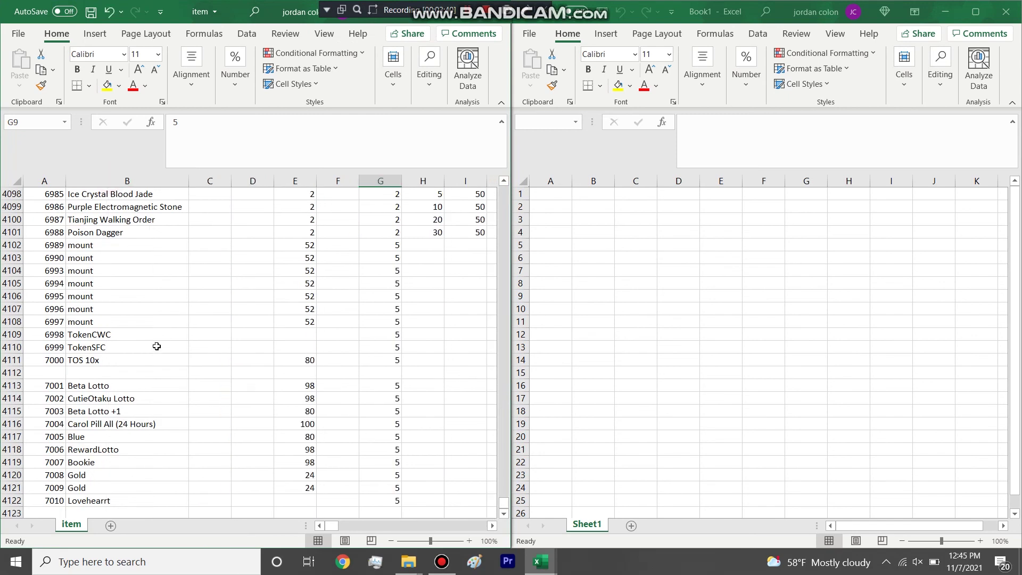
{"action": "scroll", "coordinate": [156, 346], "scroll_direction": "up", "scroll_amount": 2}
{"action": "left_click", "coordinate": [13, 322]}
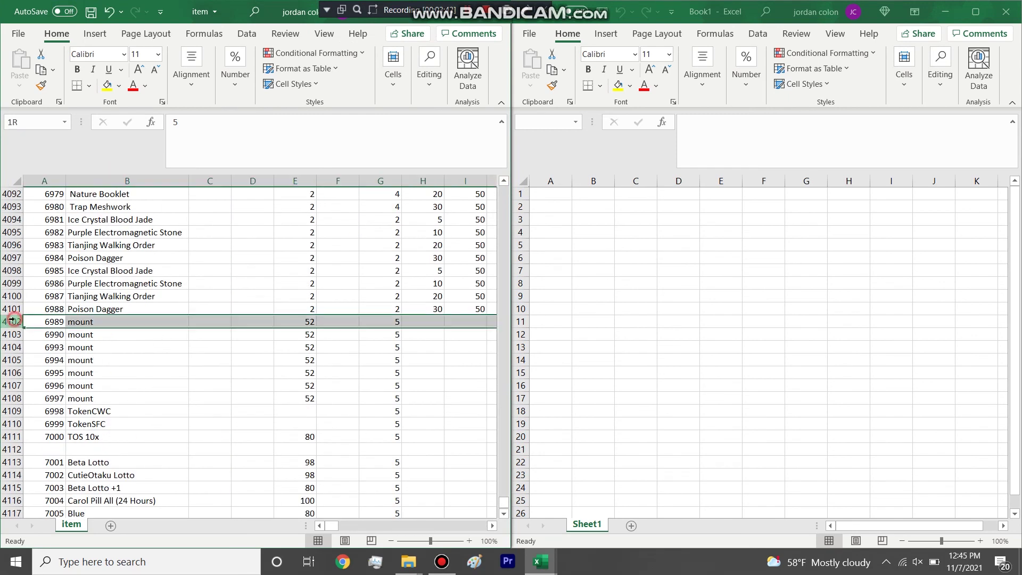
{"action": "key", "text": "ctrl+c"}
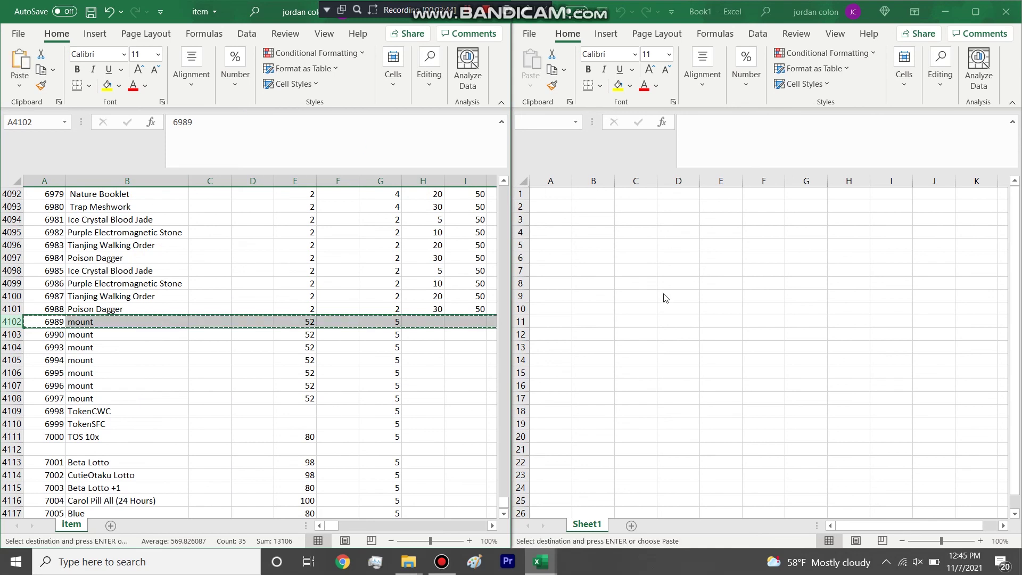
{"action": "left_click", "coordinate": [521, 194]}
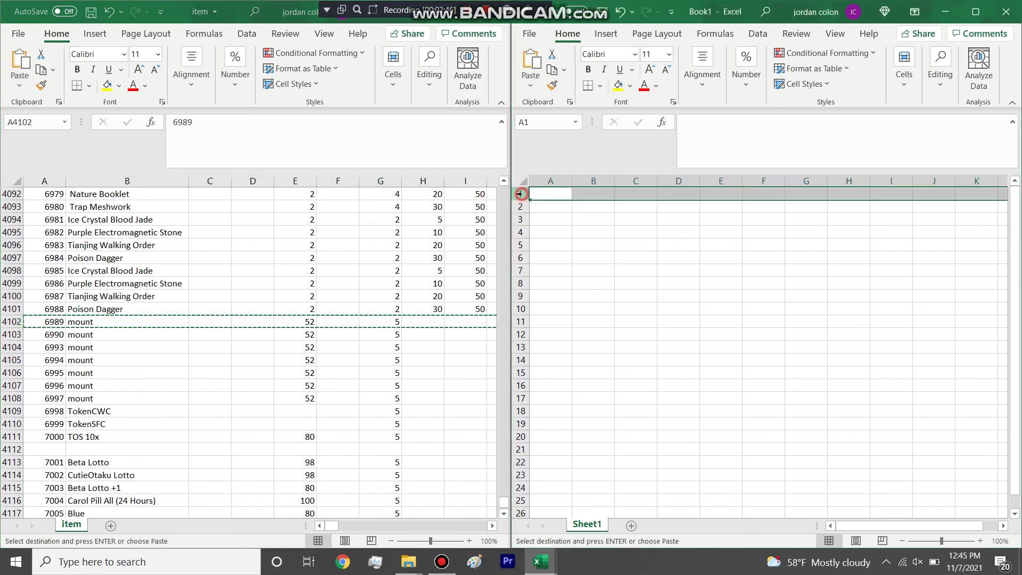
{"action": "key", "text": "ctrl+v"}
Search the whole item sheet for "Pet", stepping through the matches.
{"action": "left_click", "coordinate": [288, 323]}
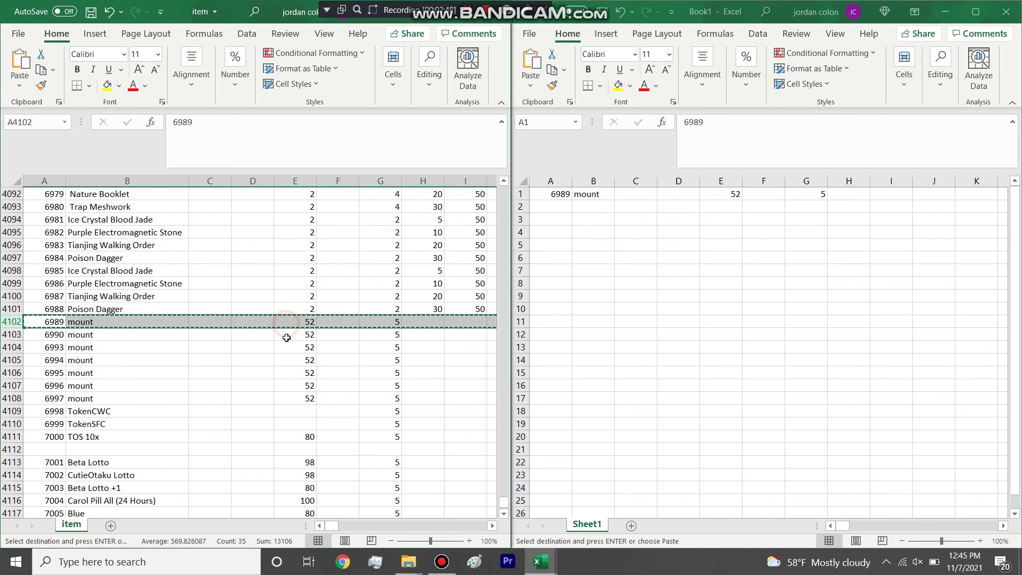
{"action": "left_click_drag", "start_coordinate": [175, 348], "coordinate": [148, 331]}
{"action": "left_click", "coordinate": [152, 312]}
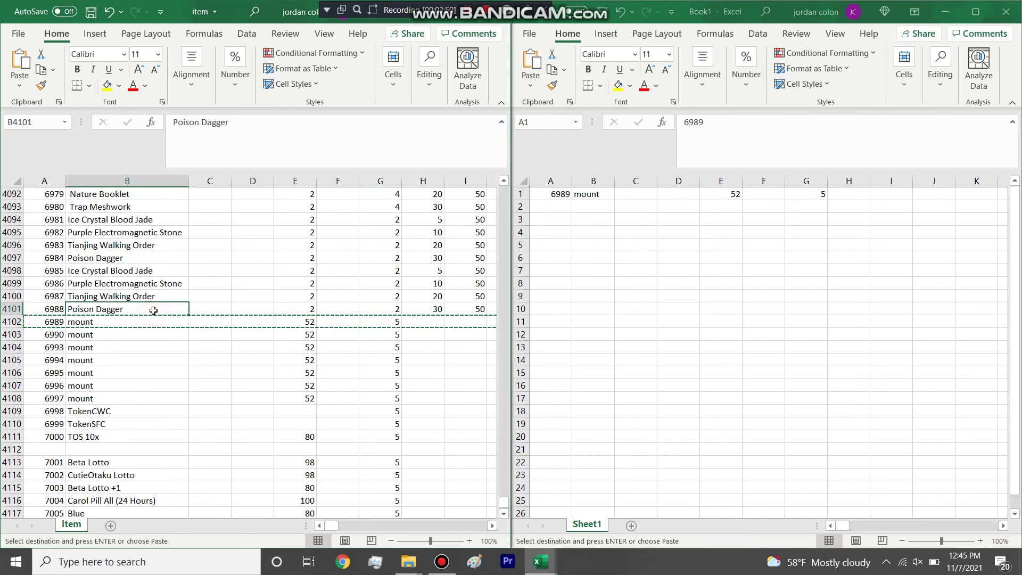
{"action": "scroll", "coordinate": [153, 310], "scroll_direction": "up", "scroll_amount": 7}
{"action": "scroll", "coordinate": [153, 311], "scroll_direction": "up", "scroll_amount": 8}
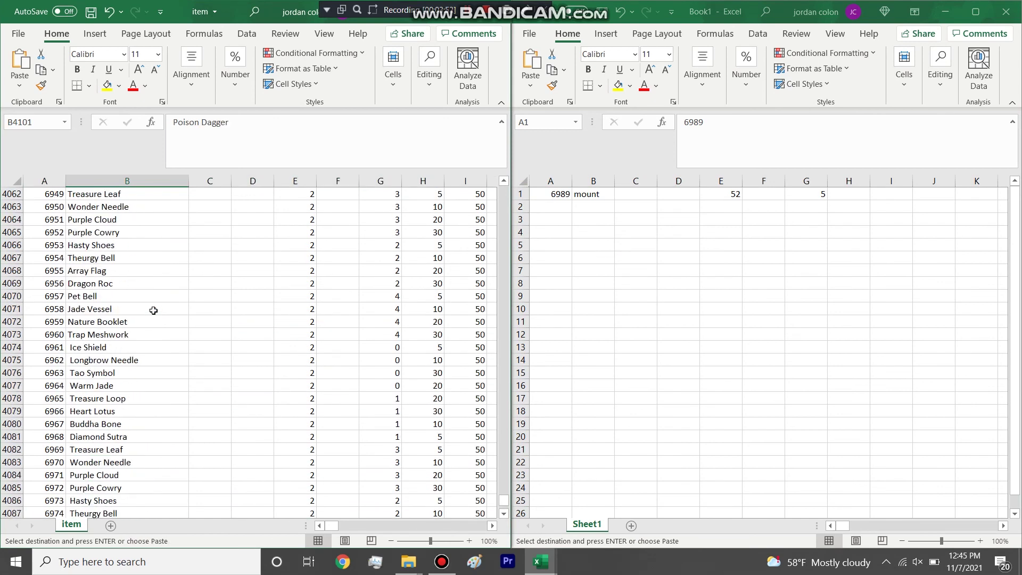
{"action": "left_click", "coordinate": [153, 311]}
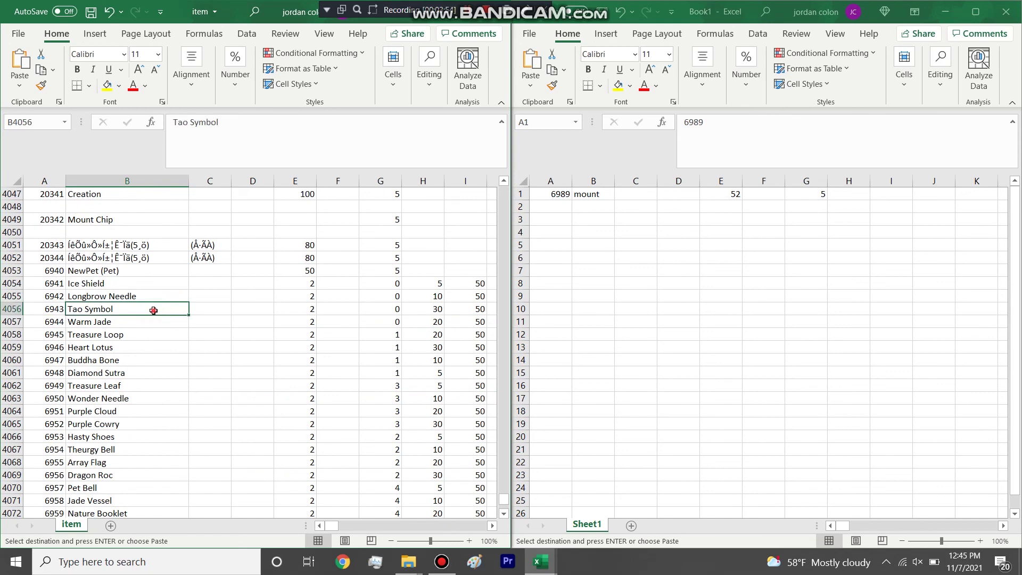
{"action": "key", "text": "ctrl+f"}
{"action": "type", "text": "Pet"}
{"action": "key", "text": "Return"}
{"action": "key", "text": "Return"}
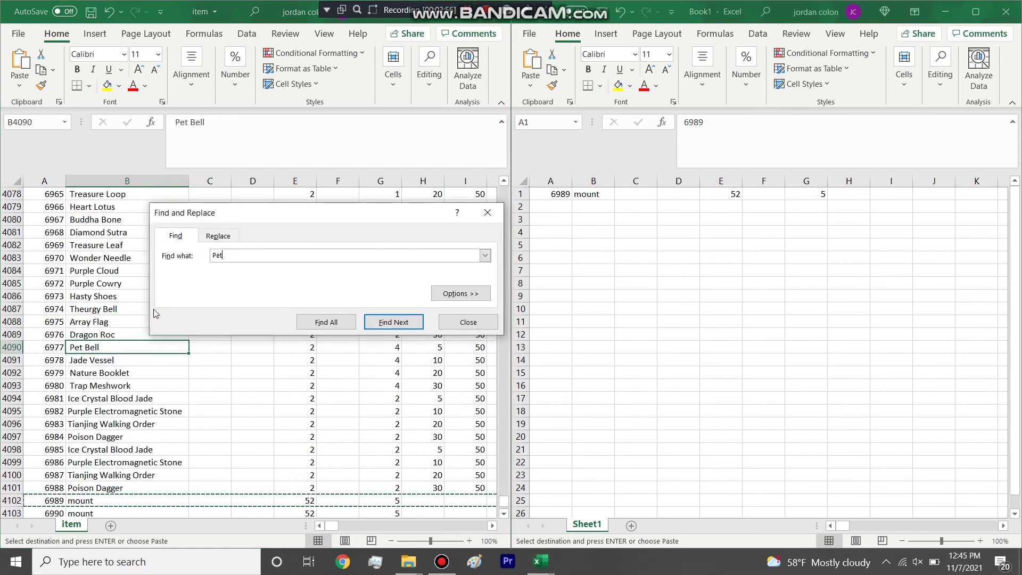
{"action": "key", "text": "Return"}
{"action": "key", "text": "Return"}
{"action": "key", "text": "Return"}
{"action": "key", "text": "Return"}
{"action": "key", "text": "Return"}
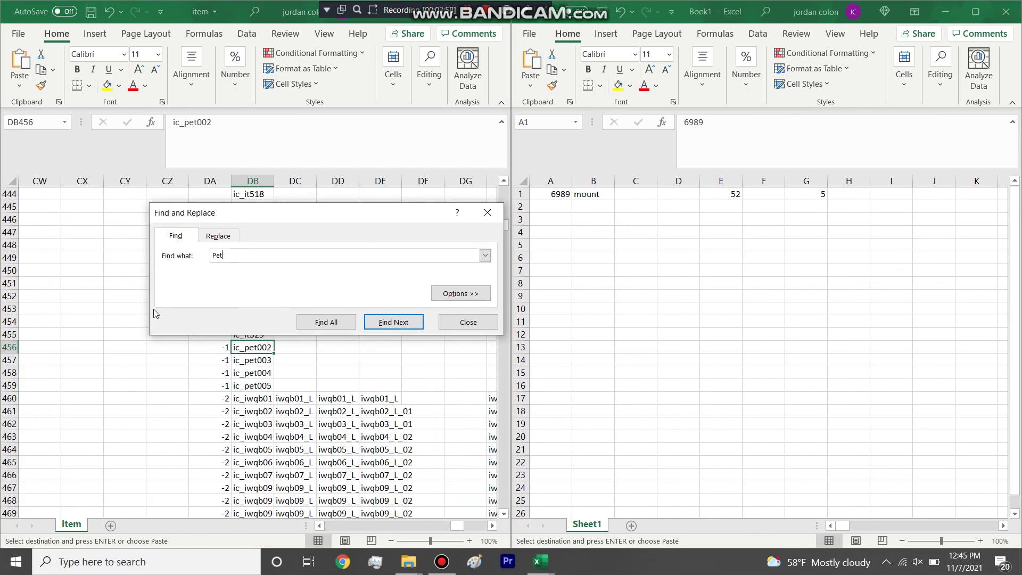
{"action": "key", "text": "Escape"}
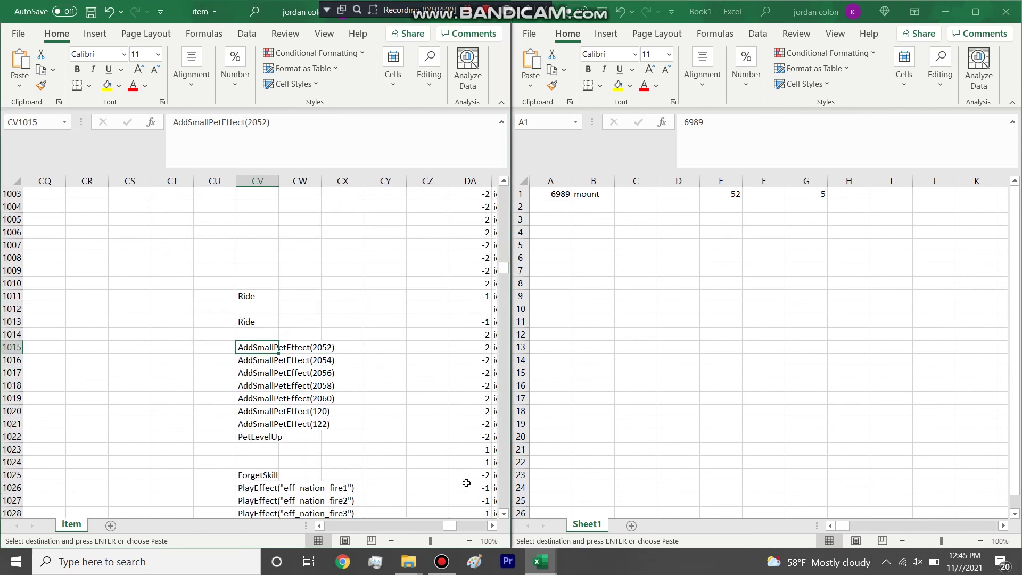
Search only name column B of the item sheet for "Pet", stepping through matches to the Pets entries.
{"action": "left_click_drag", "start_coordinate": [454, 526], "coordinate": [330, 526]}
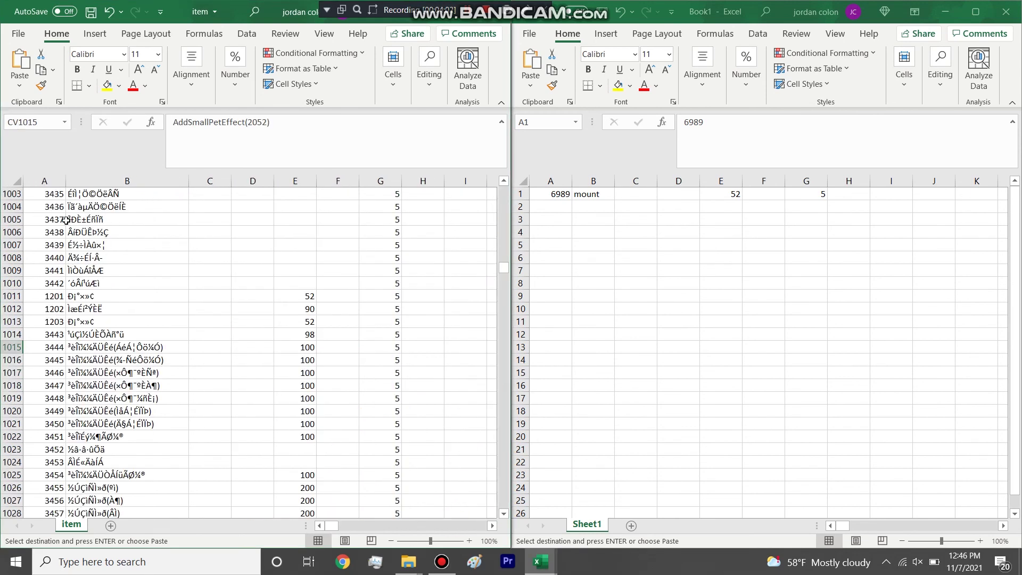
{"action": "left_click", "coordinate": [97, 178]}
{"action": "key", "text": "ctrl+f"}
{"action": "key", "text": "Return"}
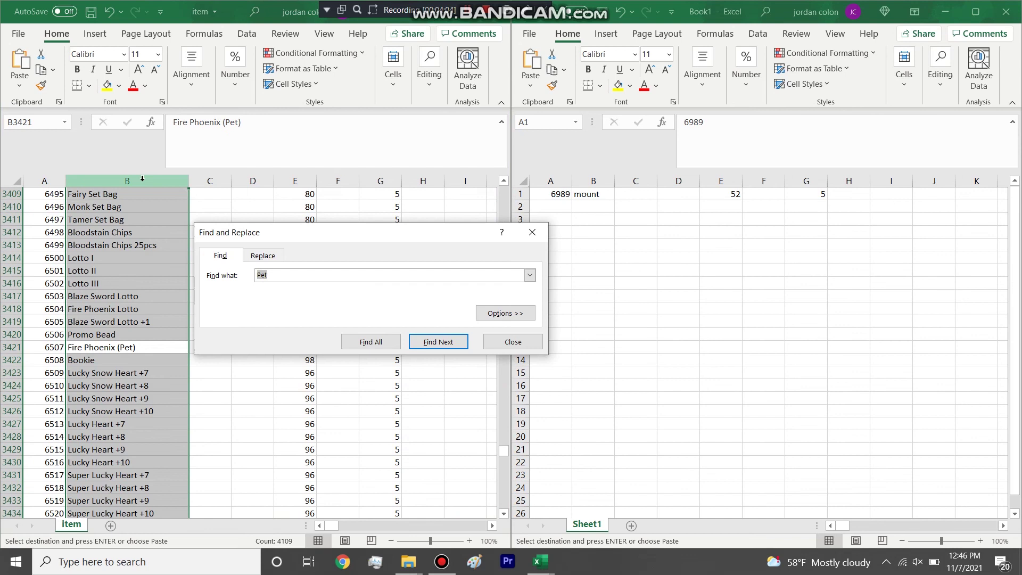
{"action": "key", "text": "Return"}
{"action": "key", "text": "Return"}
{"action": "key", "text": "Return"}
{"action": "key", "text": "Return"}
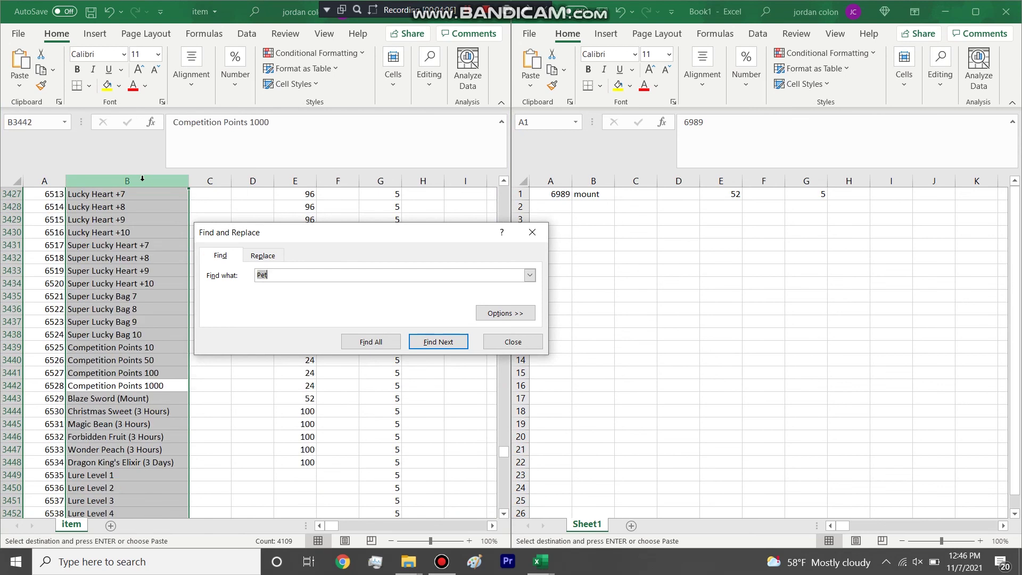
{"action": "key", "text": "Return"}
{"action": "key", "text": "Return"}
{"action": "key", "text": "Return"}
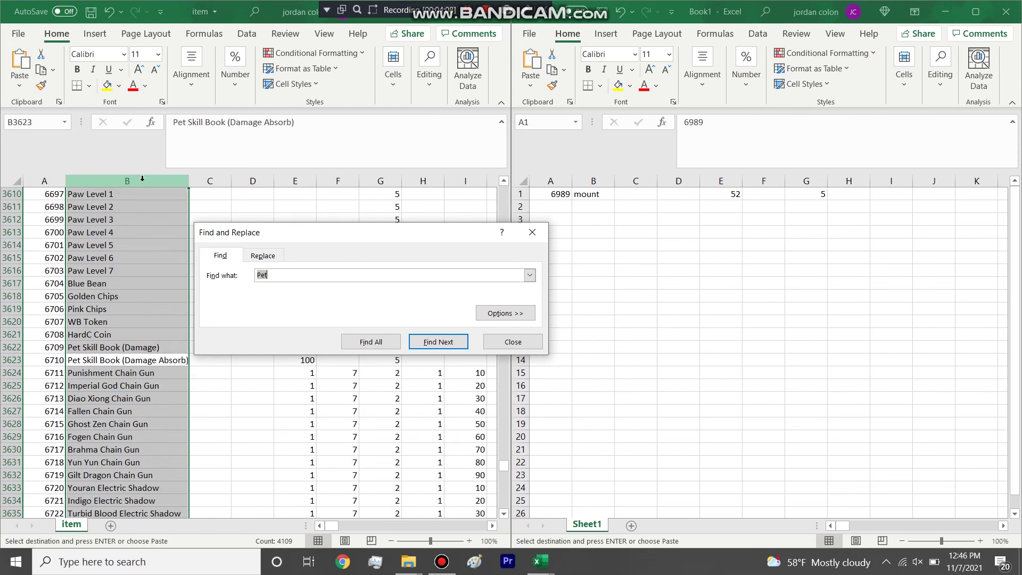
{"action": "key", "text": "Return"}
{"action": "key", "text": "Return"}
{"action": "key", "text": "Return"}
{"action": "key", "text": "Return"}
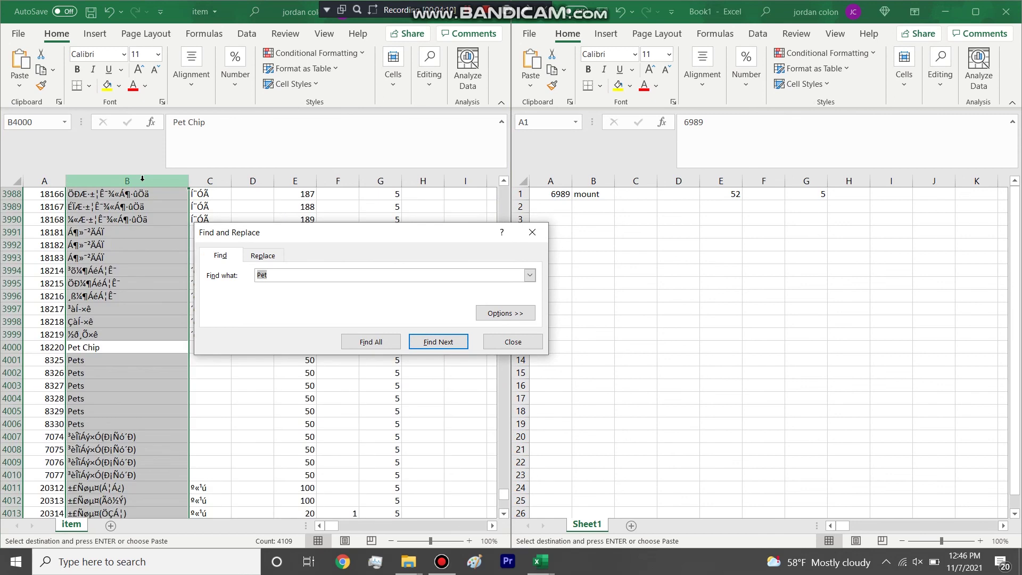
{"action": "key", "text": "Return"}
{"action": "key", "text": "Return"}
{"action": "key", "text": "Return"}
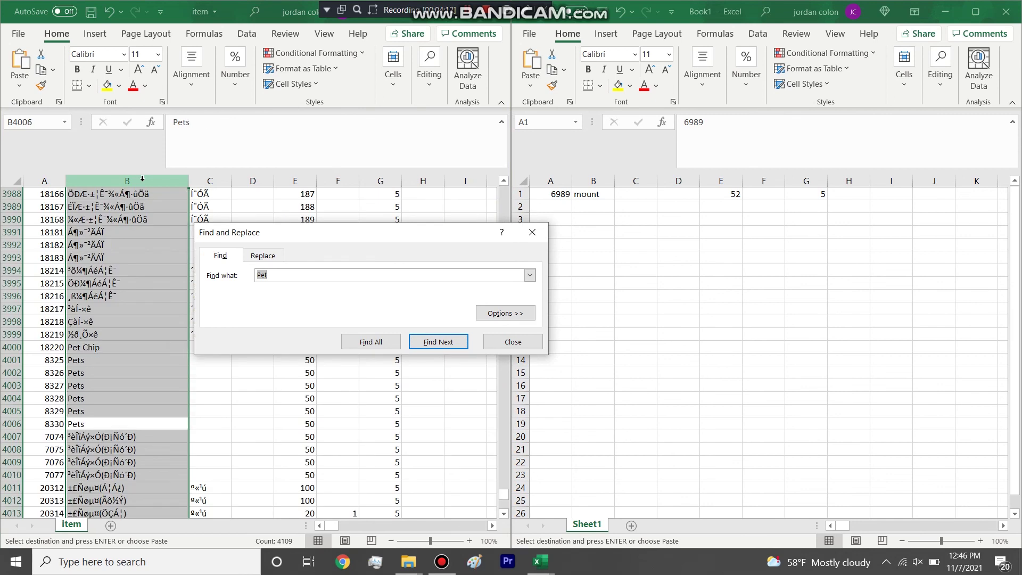
{"action": "key", "text": "Escape"}
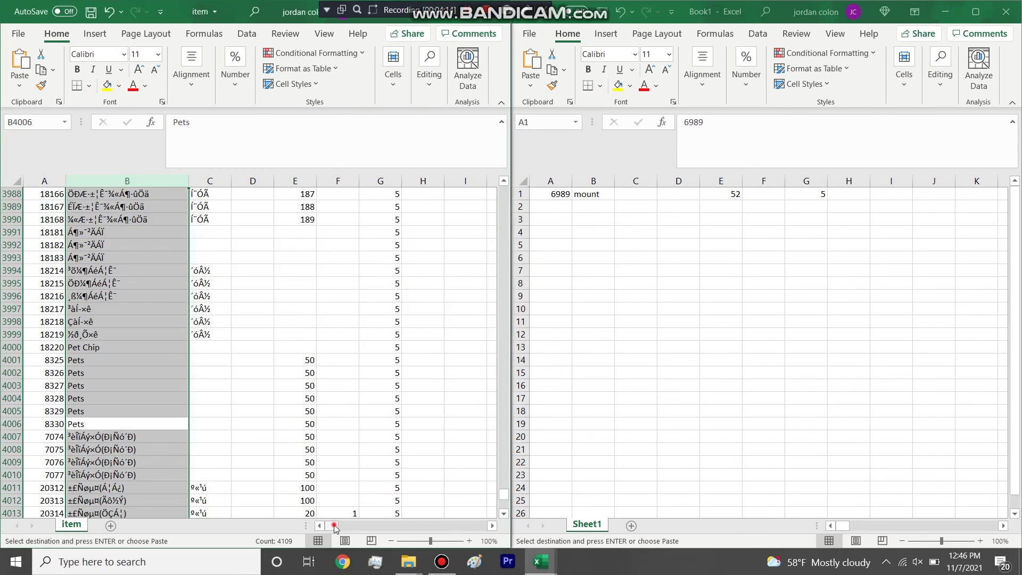
Copy the Pets row with ID 8325 from the item sheet into row 2 of Book1.
{"action": "mouse_move", "coordinate": [334, 527]}
{"action": "left_mouse_down"}
{"action": "mouse_move", "coordinate": [401, 516]}
{"action": "mouse_move", "coordinate": [331, 525]}
{"action": "left_mouse_up"}
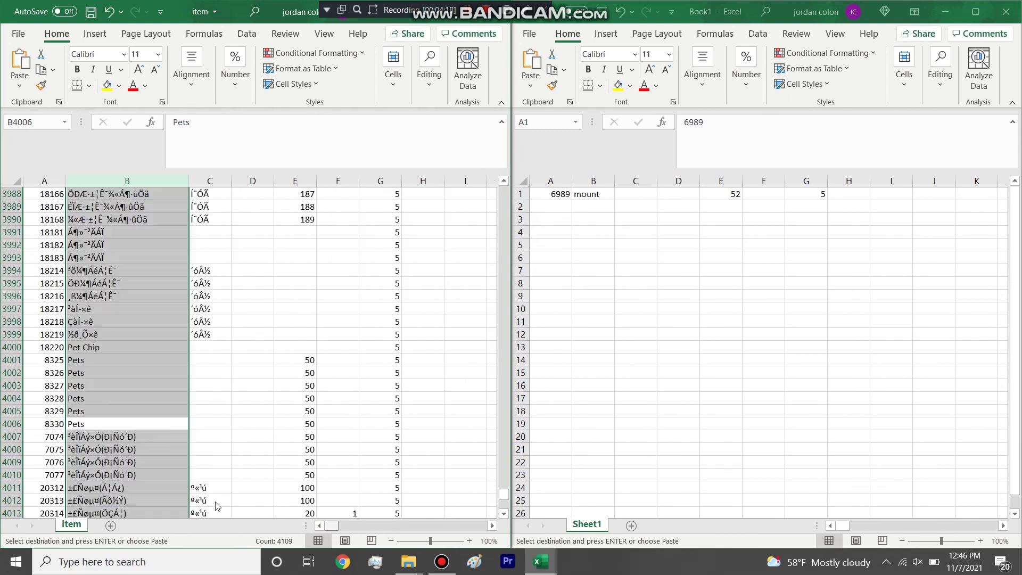
{"action": "left_click", "coordinate": [10, 362]}
{"action": "key", "text": "ctrl+c"}
{"action": "left_click", "coordinate": [633, 224]}
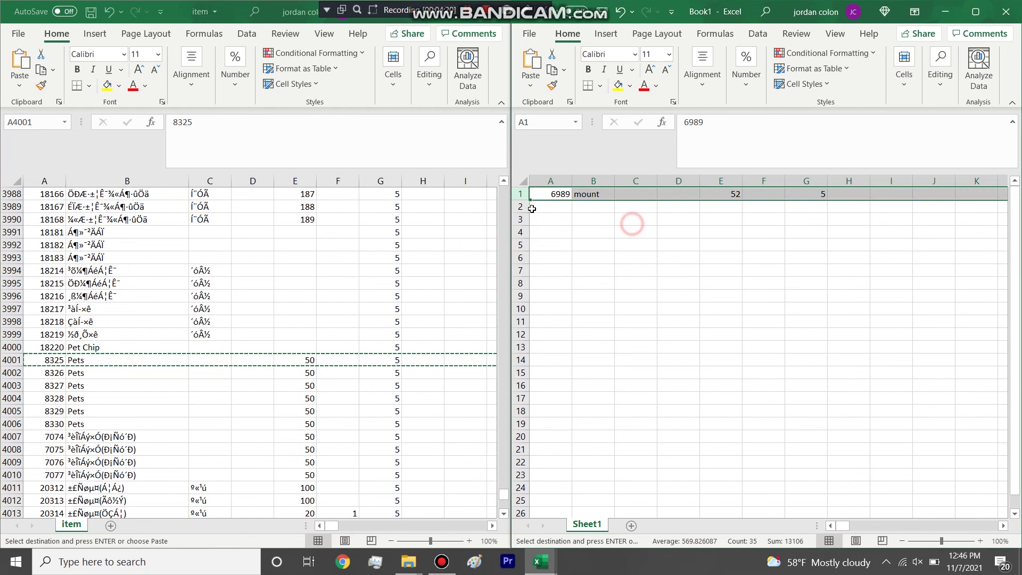
{"action": "left_click", "coordinate": [524, 207]}
{"action": "key", "text": "ctrl+v"}
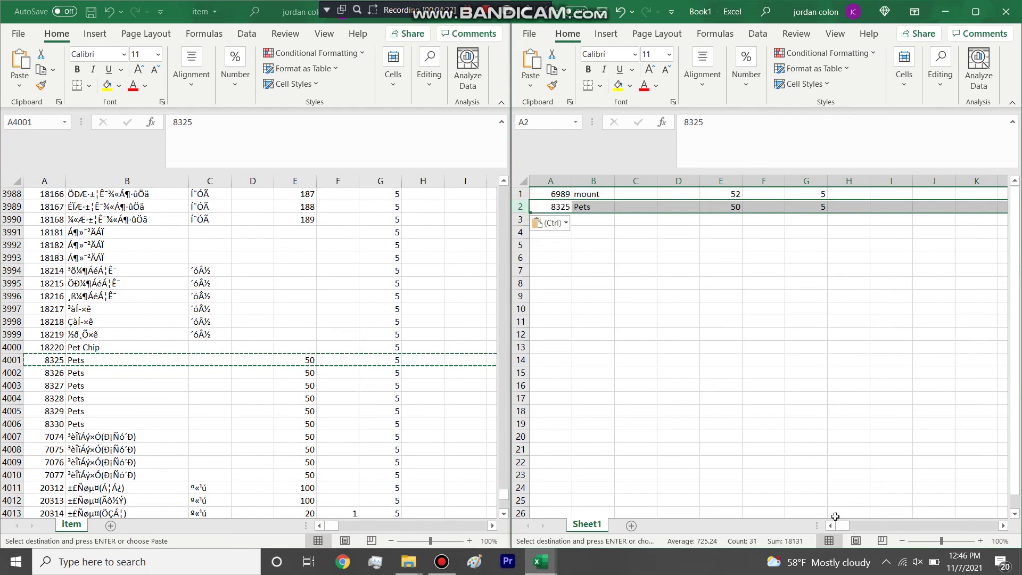
Inspect the effect entries in column CV and the icon names in column DB for Book1's mount and Pets rows.
{"action": "left_click_drag", "start_coordinate": [849, 529], "coordinate": [967, 506]}
{"action": "left_click", "coordinate": [637, 206]}
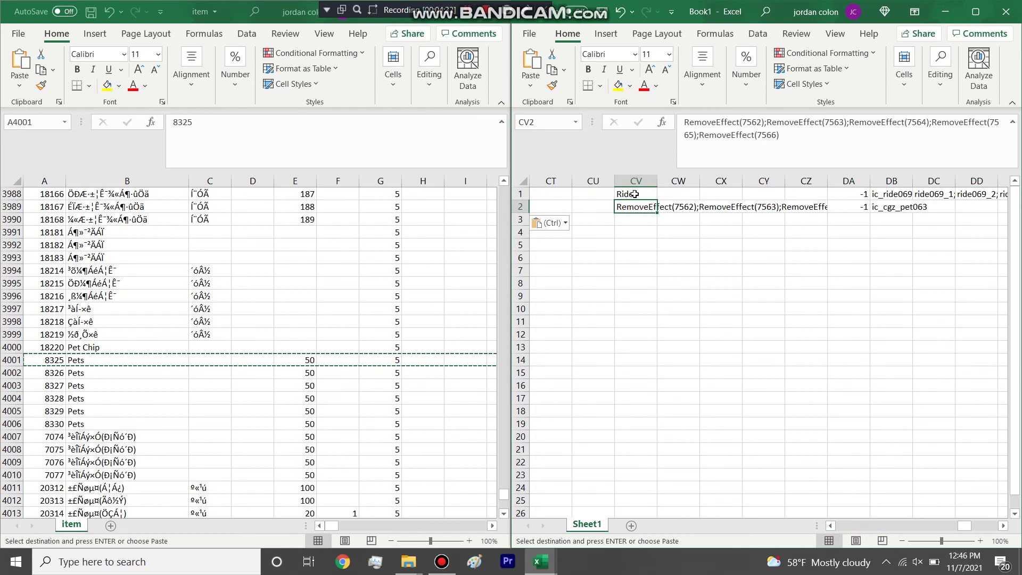
{"action": "left_click", "coordinate": [901, 209]}
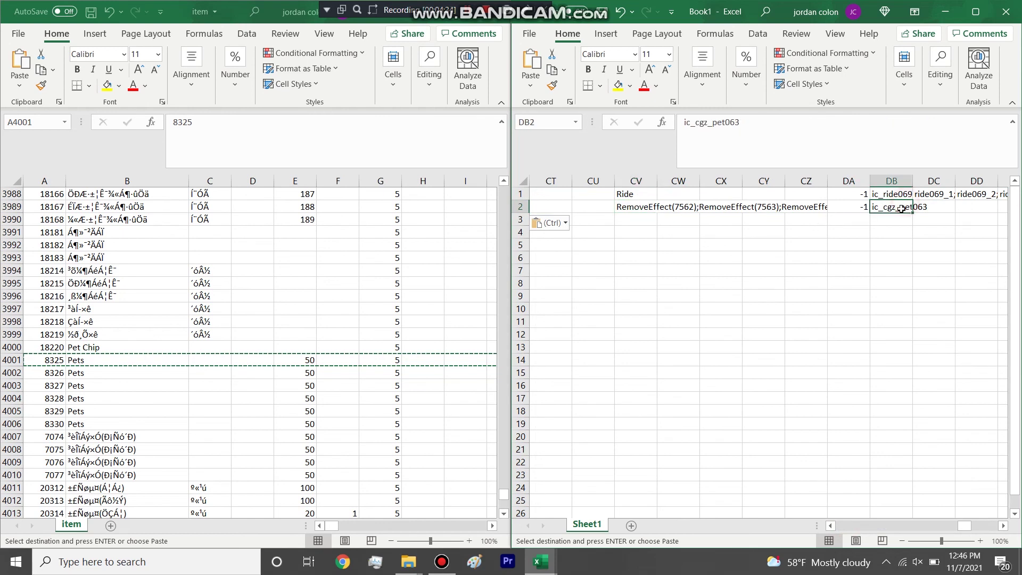
{"action": "left_click", "coordinate": [899, 196]}
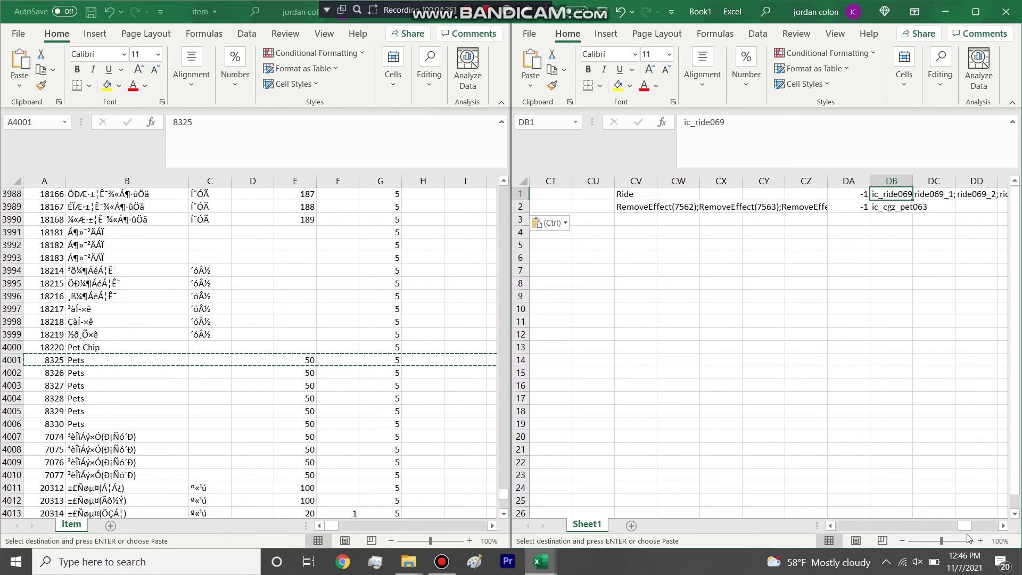
{"action": "left_click_drag", "start_coordinate": [965, 528], "coordinate": [756, 530]}
Close the item workbook without saving its changes and discard the large clipboard contents.
{"action": "left_click", "coordinate": [164, 340]}
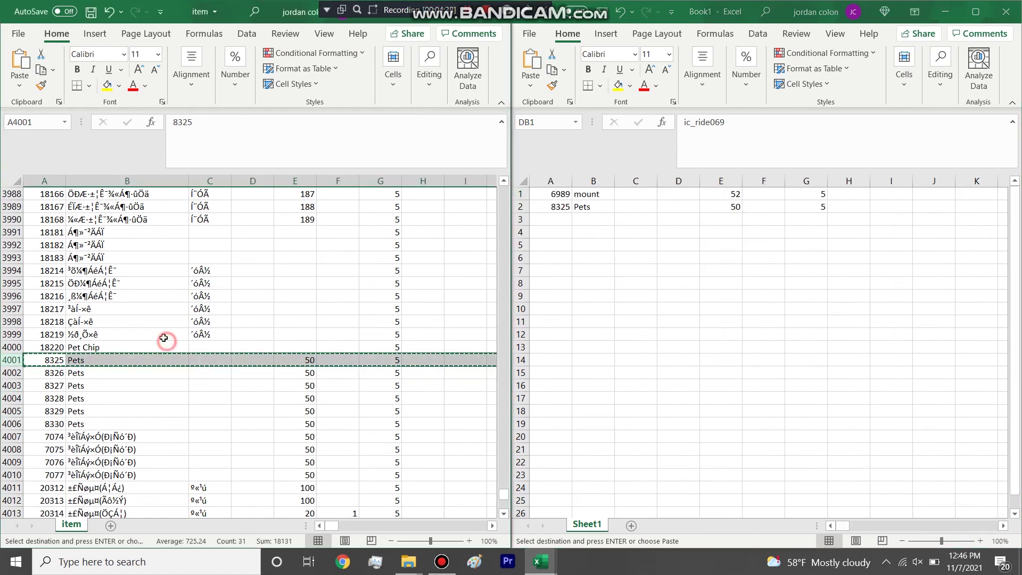
{"action": "scroll", "coordinate": [158, 367], "scroll_direction": "down", "scroll_amount": 3}
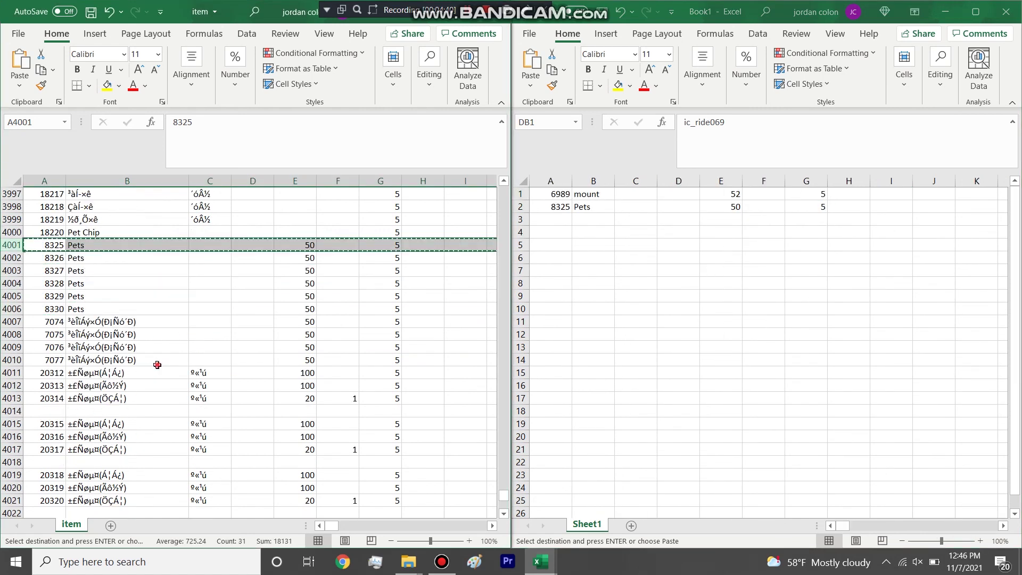
{"action": "left_click", "coordinate": [157, 365]}
{"action": "left_click_drag", "start_coordinate": [234, 10], "coordinate": [254, 120]}
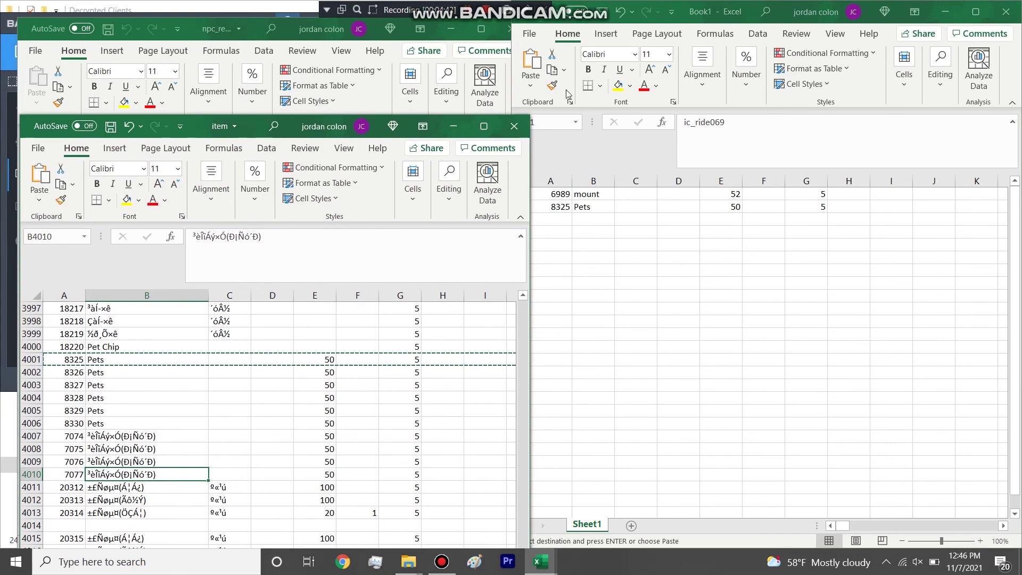
{"action": "left_click", "coordinate": [524, 128]}
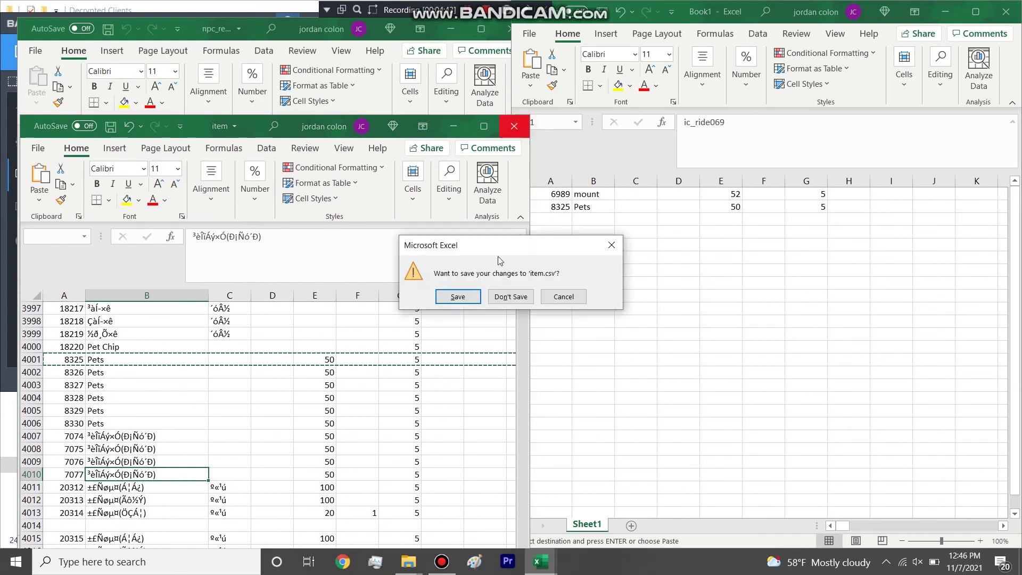
{"action": "left_click", "coordinate": [511, 297]}
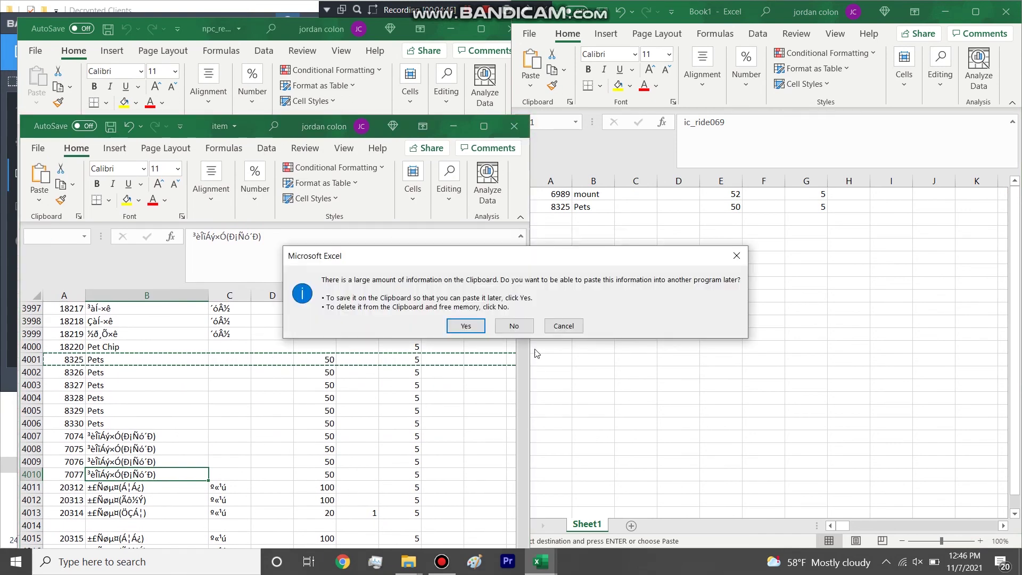
{"action": "left_click", "coordinate": [520, 326]}
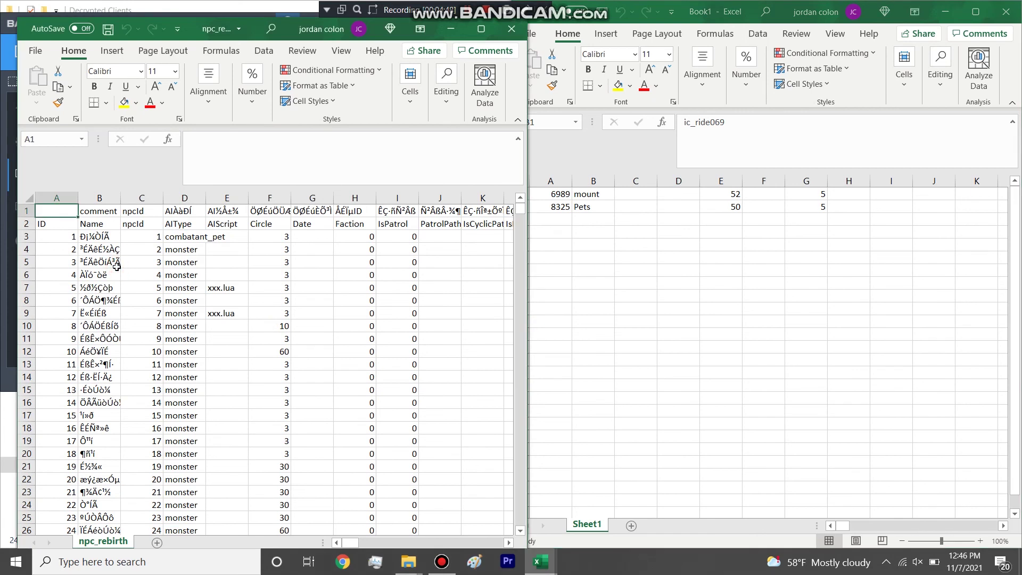
Search the npc_rebirth sheet for the pet NPC ID 7239.
{"action": "left_click", "coordinate": [117, 266]}
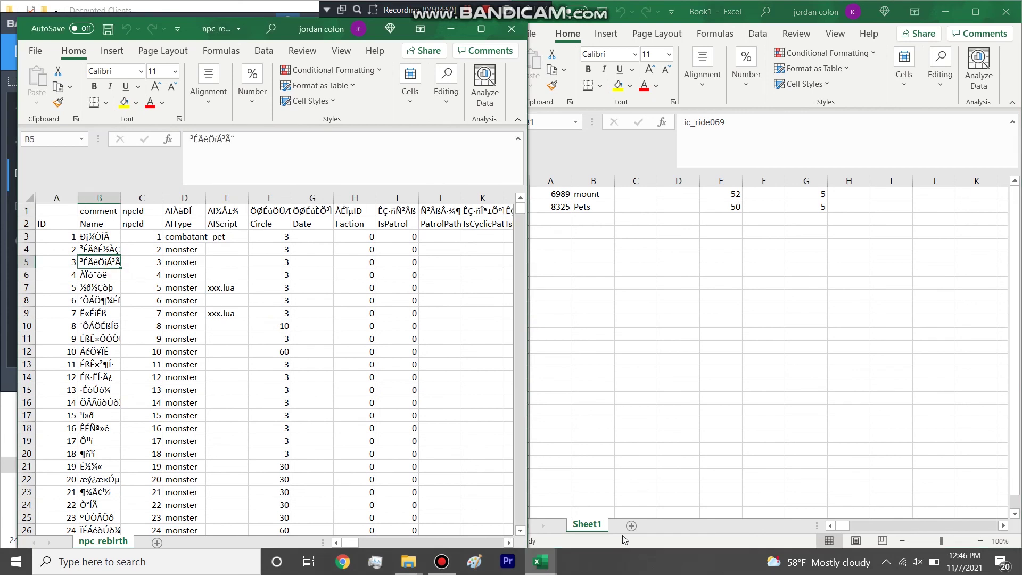
{"action": "mouse_move", "coordinate": [842, 527]}
{"action": "left_mouse_down"}
{"action": "mouse_move", "coordinate": [910, 527]}
{"action": "mouse_move", "coordinate": [842, 527]}
{"action": "left_mouse_up"}
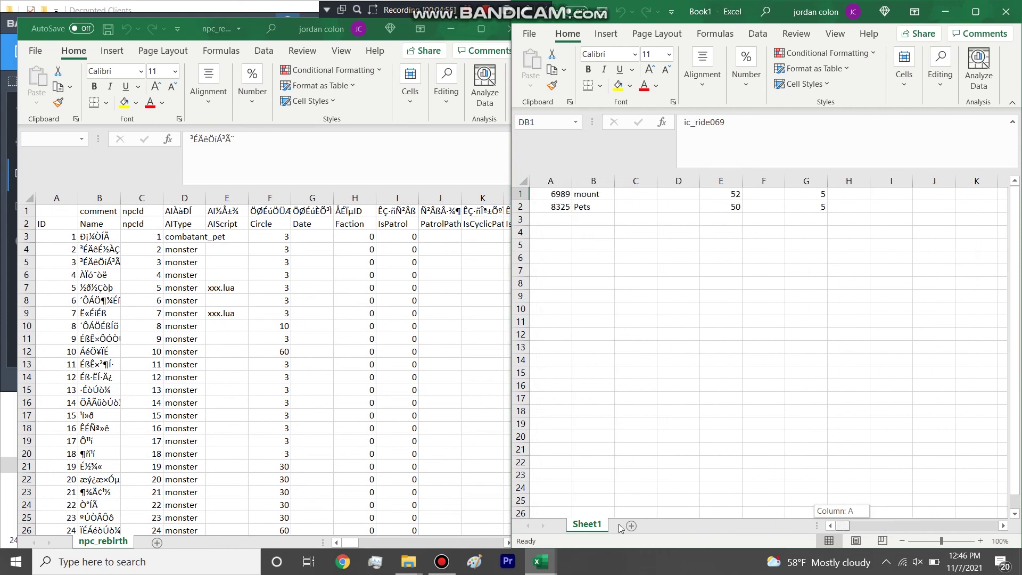
{"action": "left_click", "coordinate": [254, 418]}
{"action": "key", "text": "ctrl+f"}
{"action": "type", "text": "73"}
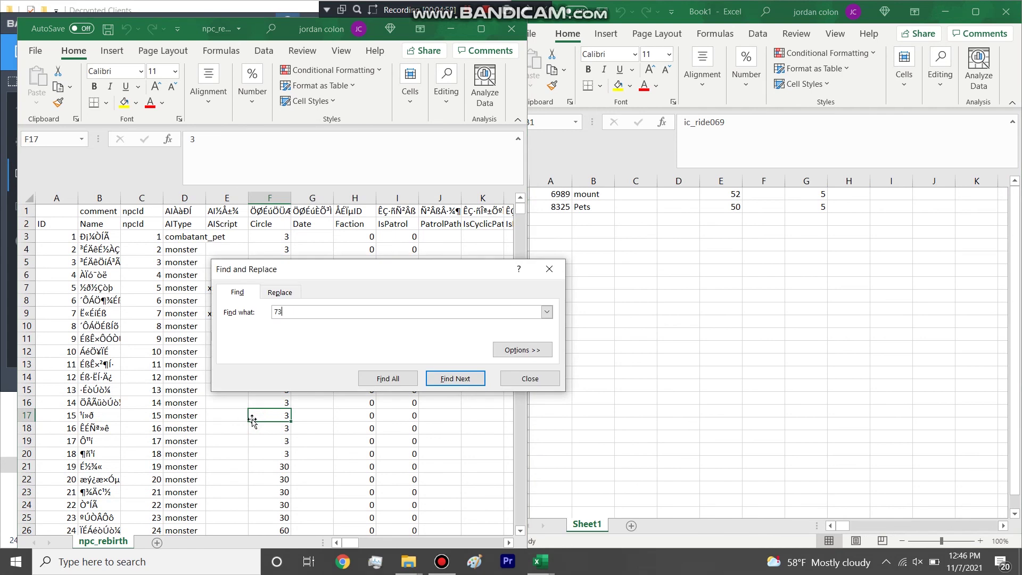
{"action": "key", "text": "Return"}
{"action": "key", "text": "Escape"}
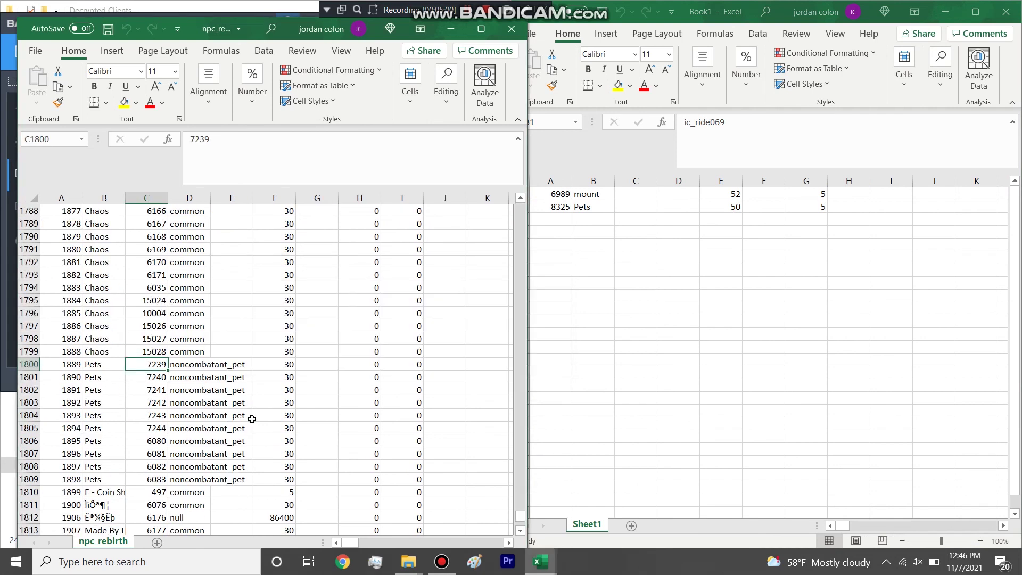
Copy the Pets row for NPC ID 7239 from npc_rebirth into row 3 of Book1.
{"action": "left_click", "coordinate": [31, 365]}
{"action": "key", "text": "ctrl+c"}
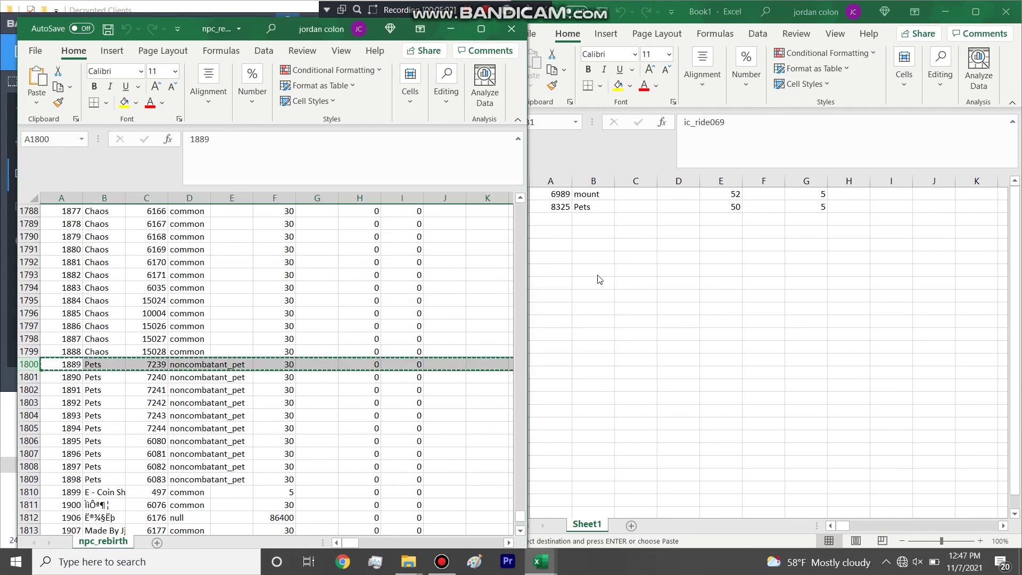
{"action": "left_click", "coordinate": [599, 275]}
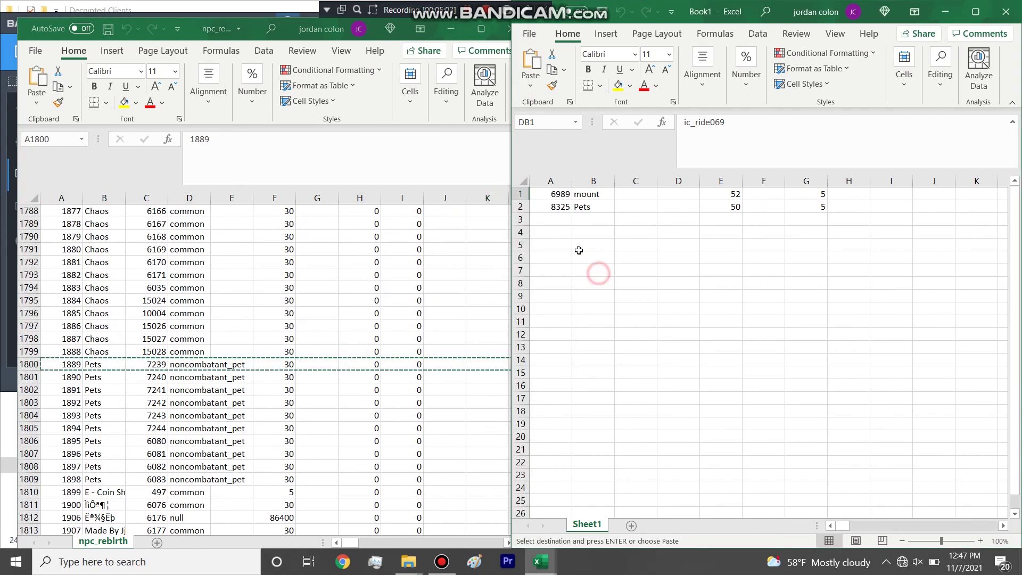
{"action": "left_click", "coordinate": [522, 219]}
{"action": "key", "text": "ctrl+v"}
Close the npc_rebirth workbook and discard the large clipboard contents.
{"action": "key", "text": "alt+Tab"}
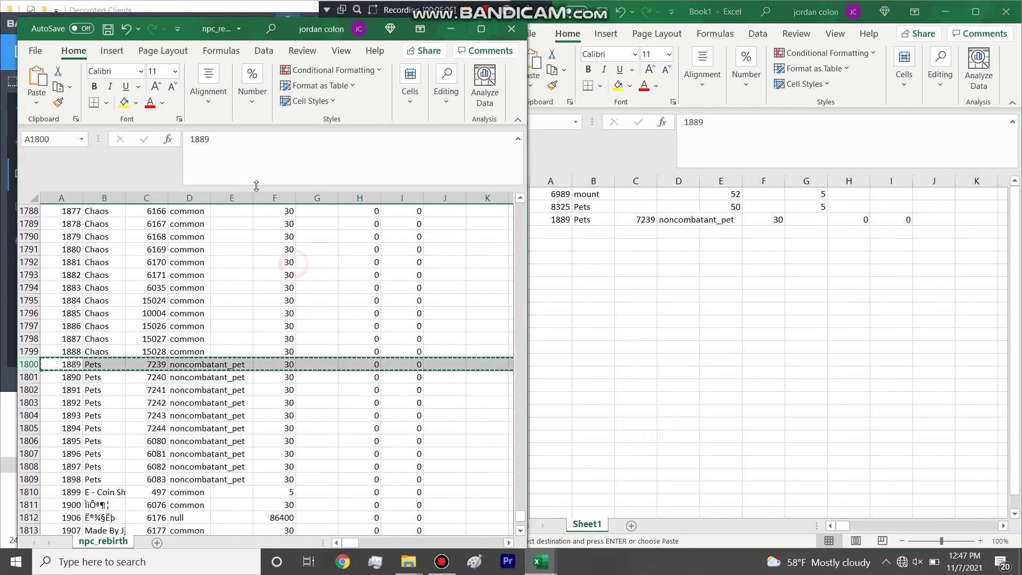
{"action": "left_click", "coordinate": [512, 29]}
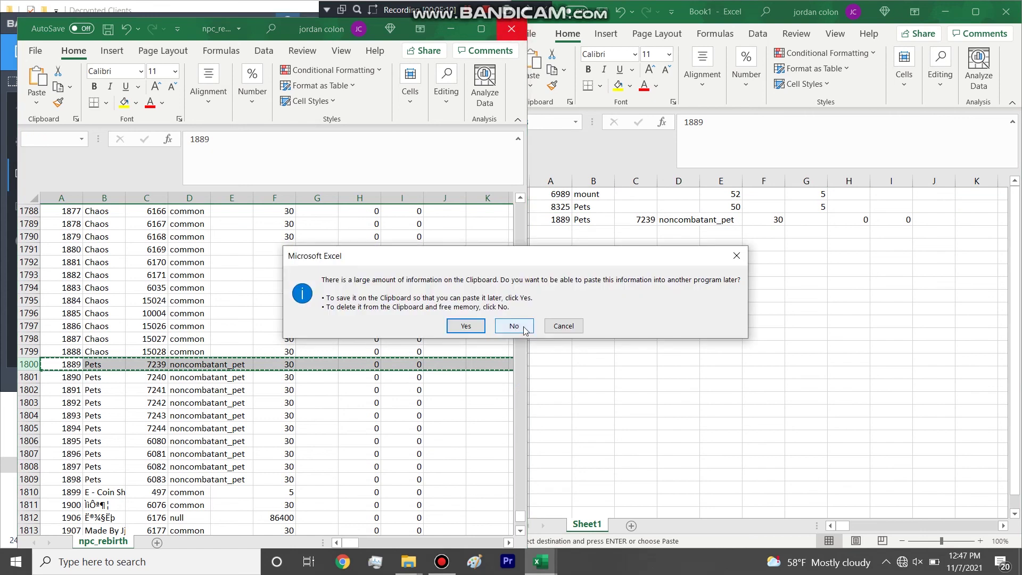
{"action": "left_click", "coordinate": [514, 326]}
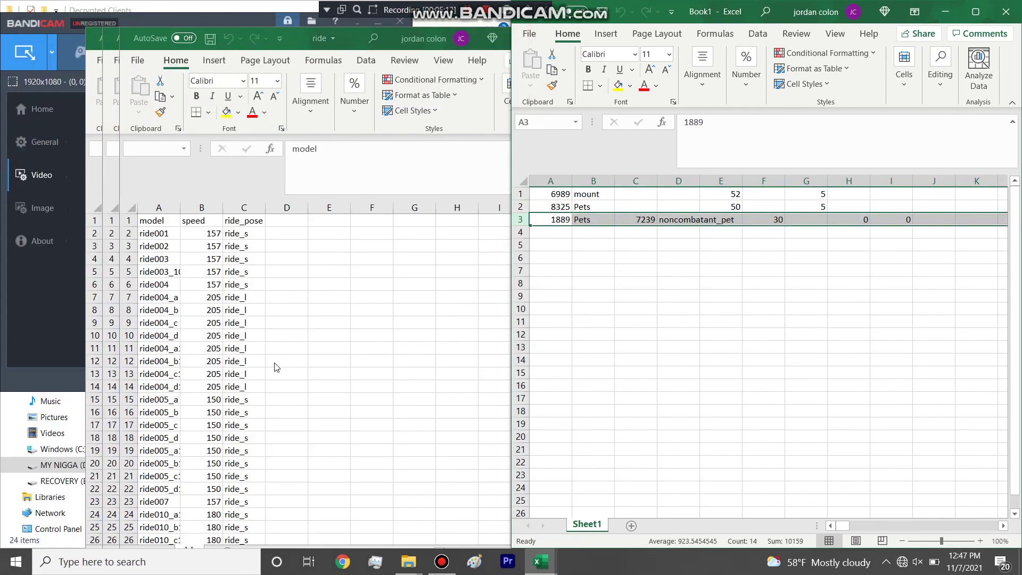
Switch to the npc3 workbook and search it for the pet NPC ID 7239.
{"action": "left_click", "coordinate": [112, 130]}
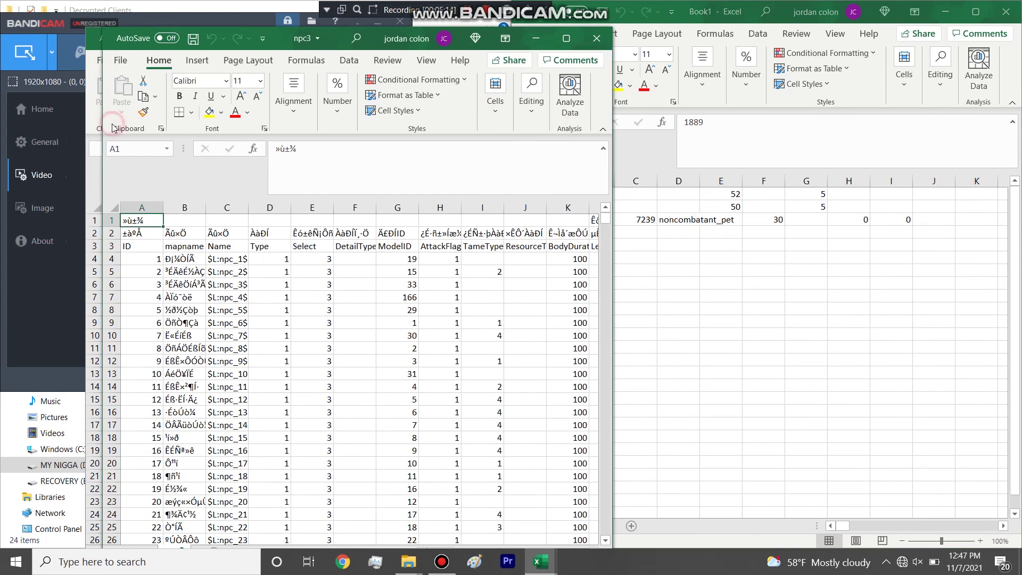
{"action": "left_click", "coordinate": [294, 387]}
{"action": "key", "text": "ctrl+f"}
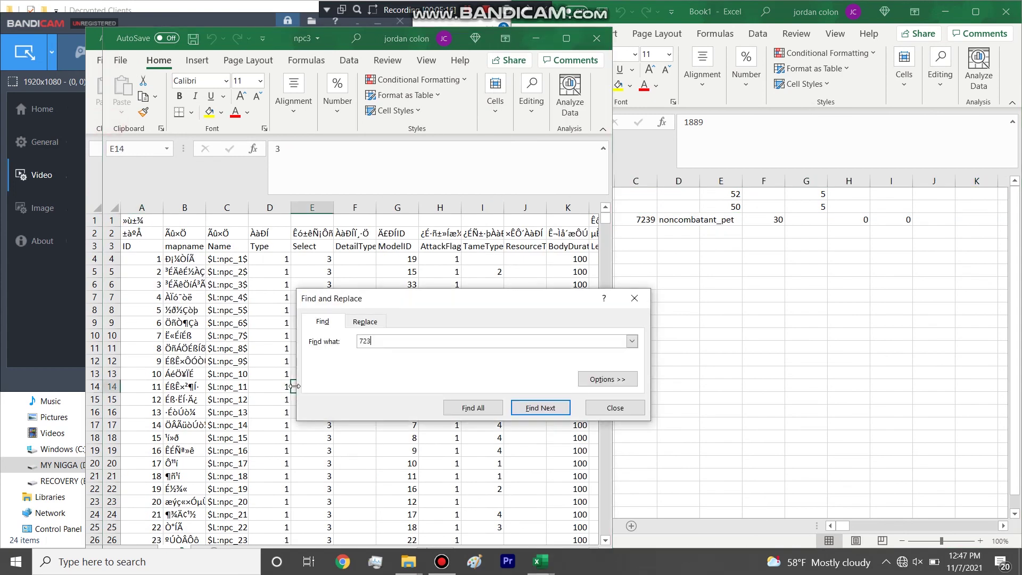
{"action": "key", "text": "Return"}
{"action": "key", "text": "Escape"}
{"action": "left_click", "coordinate": [231, 375]}
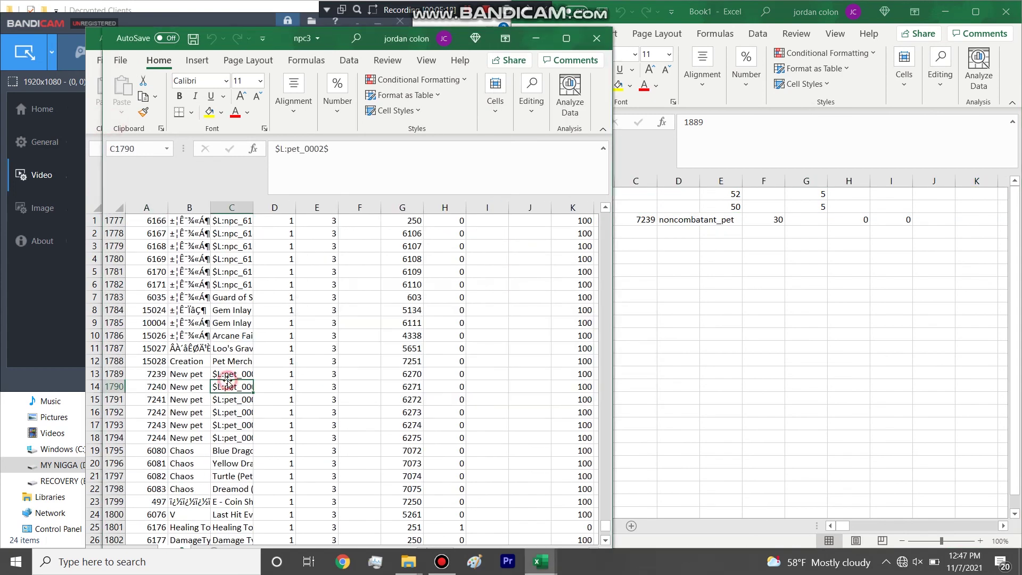
Insert a copy of npc3's New pet row with ID 7239 into Book1 above the npc_rebirth row.
{"action": "left_click", "coordinate": [122, 375]}
{"action": "key", "text": "ctrl+c"}
{"action": "left_click", "coordinate": [658, 311]}
{"action": "left_click", "coordinate": [523, 219]}
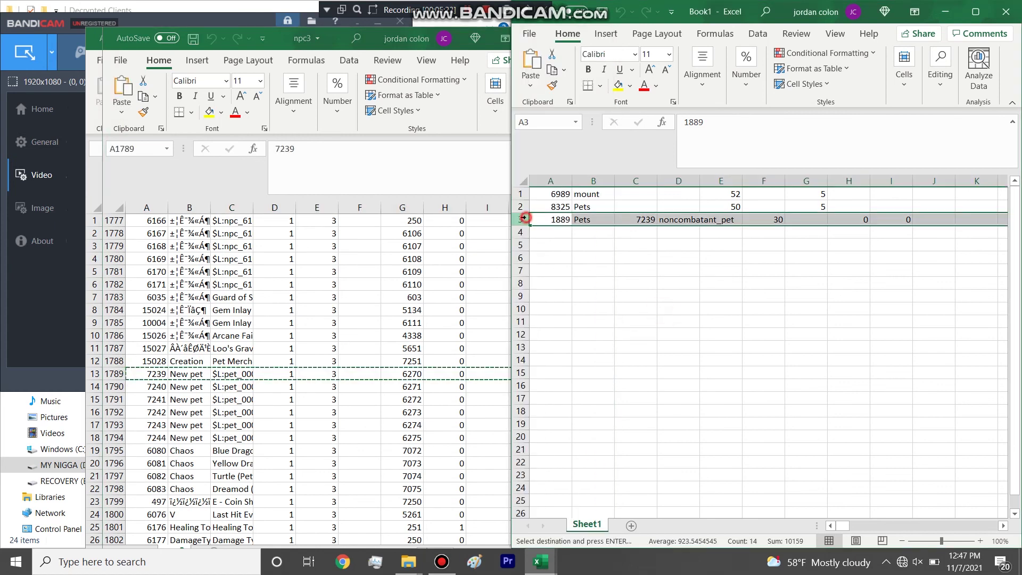
{"action": "mouse_move", "coordinate": [524, 218]}
{"action": "left_mouse_down"}
{"action": "mouse_move", "coordinate": [520, 243]}
{"action": "mouse_move", "coordinate": [522, 226]}
{"action": "left_mouse_up"}
{"action": "right_click", "coordinate": [523, 226]}
{"action": "left_click", "coordinate": [554, 335]}
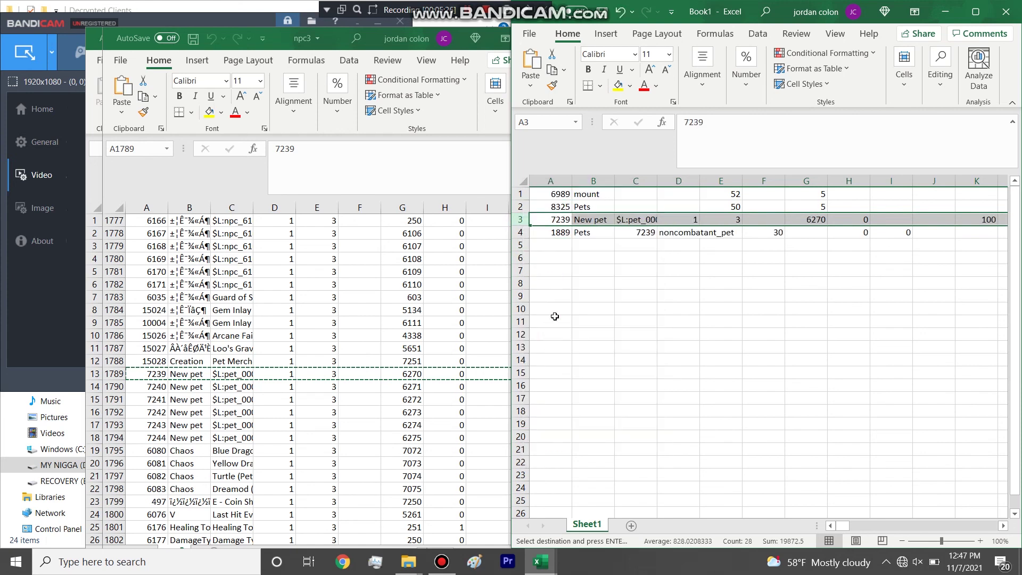
Close the npc3 workbook and discard the large clipboard contents.
{"action": "left_click", "coordinate": [381, 285]}
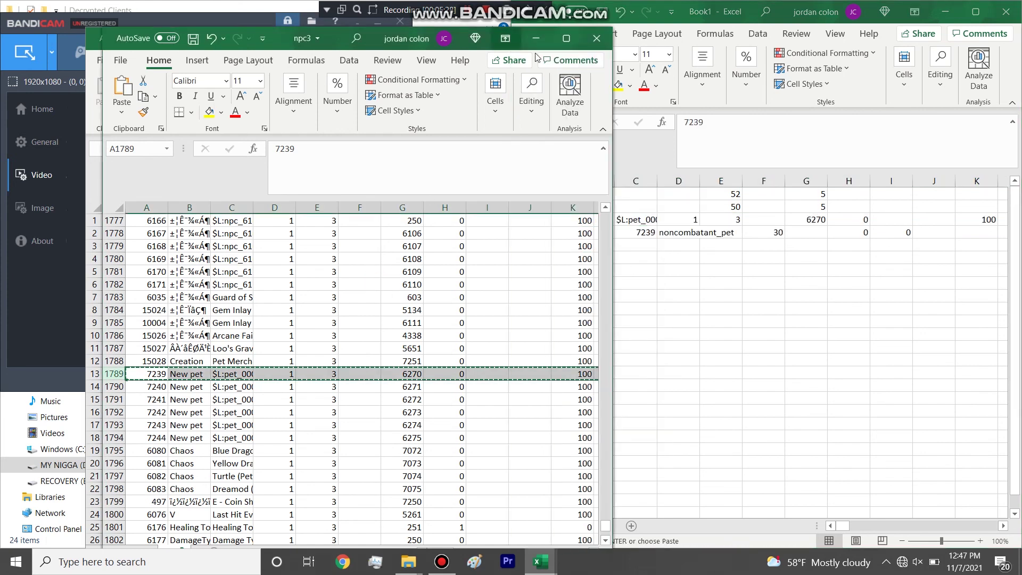
{"action": "left_click", "coordinate": [596, 38]}
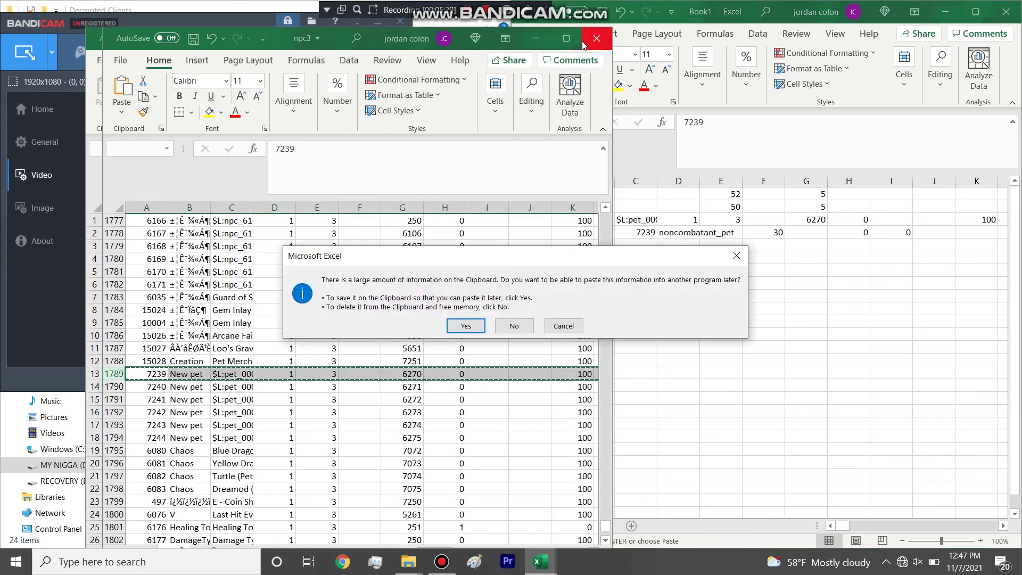
{"action": "left_click", "coordinate": [514, 326]}
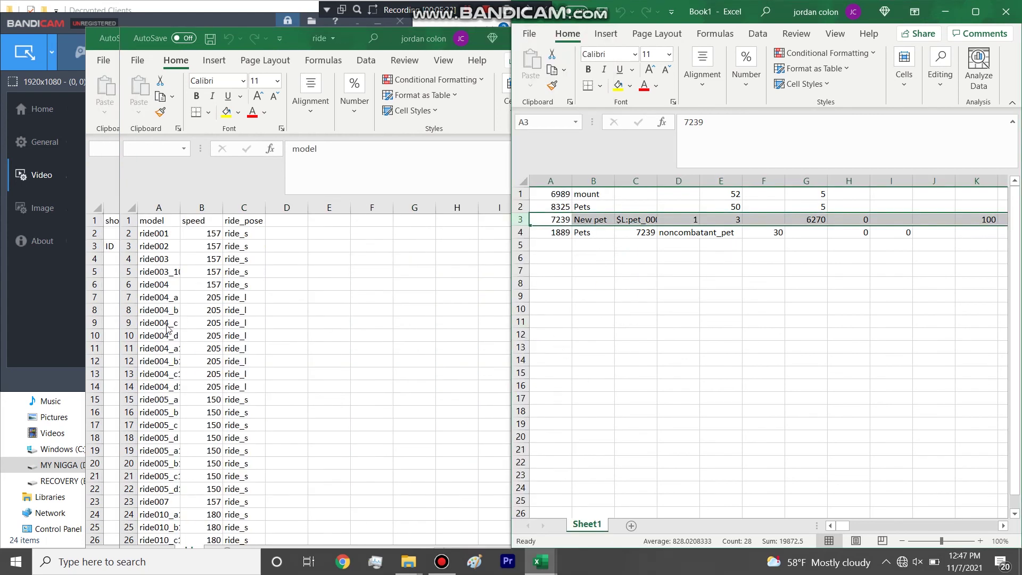
Widen column DB in Book1 and check the mount row's icon name and its ride model entry in column DC.
{"action": "left_click", "coordinate": [110, 317]}
{"action": "left_click", "coordinate": [820, 390]}
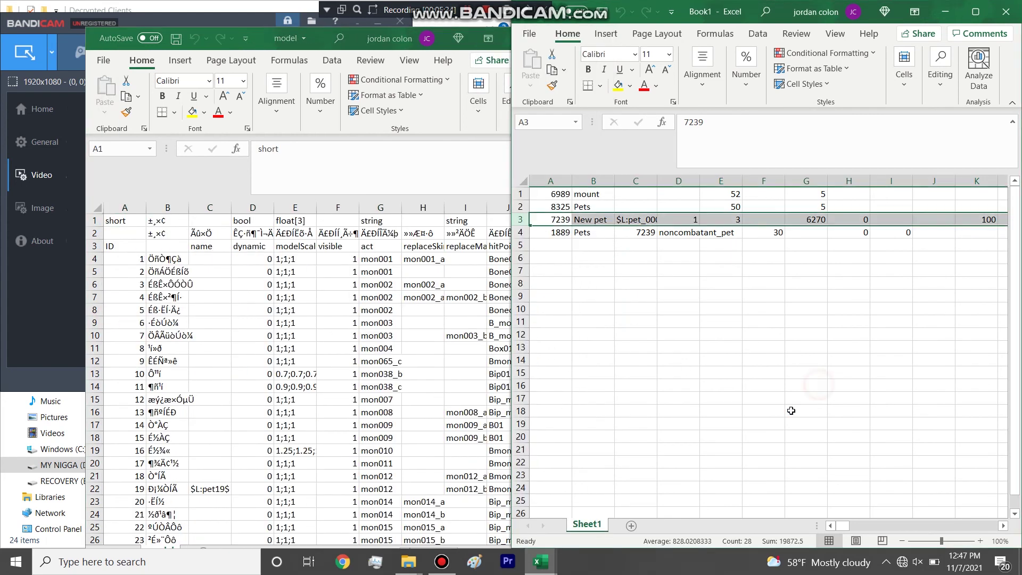
{"action": "mouse_move", "coordinate": [843, 527]}
{"action": "left_mouse_down"}
{"action": "mouse_move", "coordinate": [832, 527]}
{"action": "mouse_move", "coordinate": [929, 513]}
{"action": "mouse_move", "coordinate": [847, 527]}
{"action": "mouse_move", "coordinate": [843, 539]}
{"action": "left_mouse_up"}
{"action": "left_click_drag", "start_coordinate": [969, 529], "coordinate": [969, 518]}
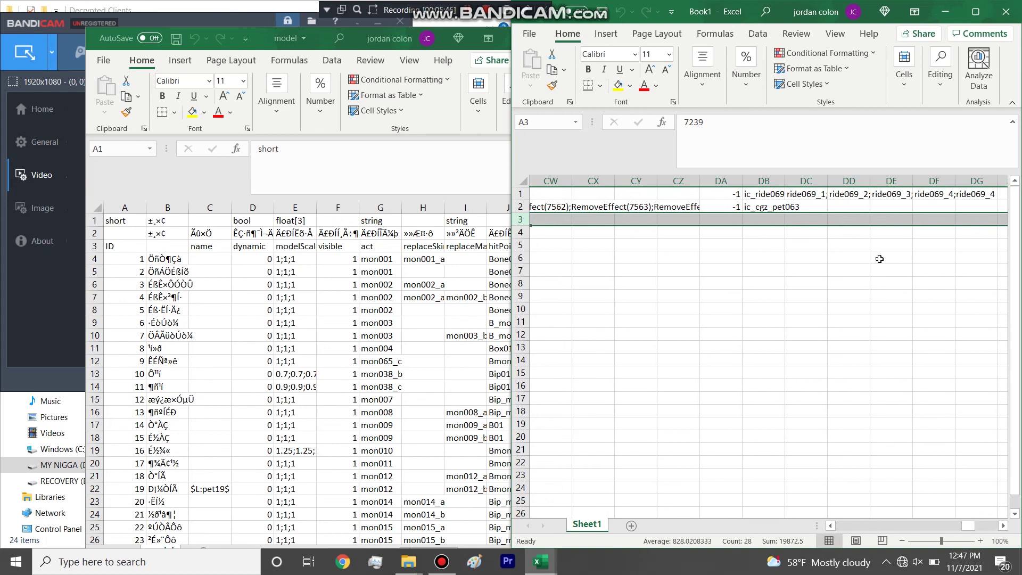
{"action": "left_click_drag", "start_coordinate": [786, 192], "coordinate": [860, 188]}
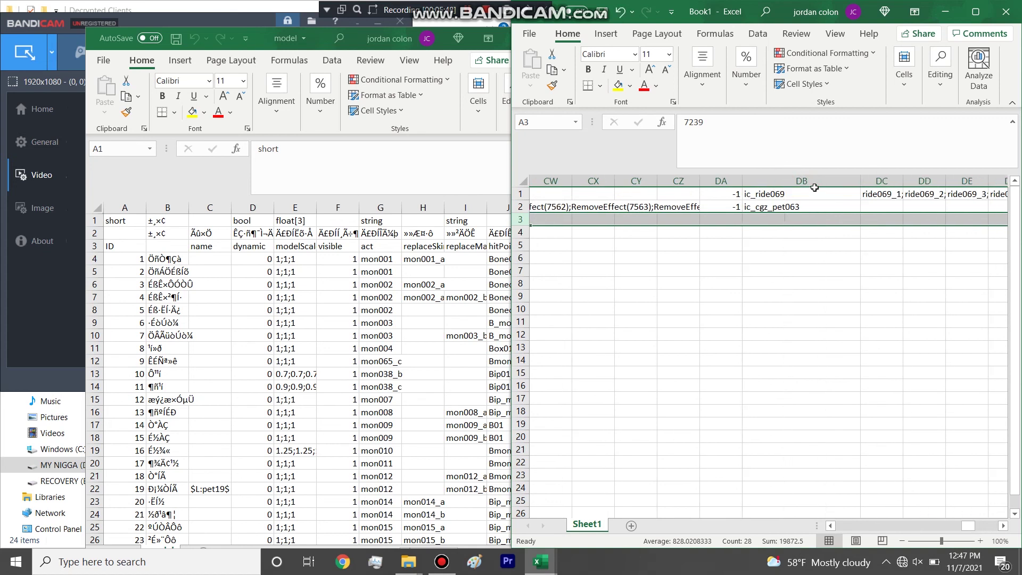
{"action": "left_click", "coordinate": [798, 194]}
{"action": "left_click", "coordinate": [875, 195]}
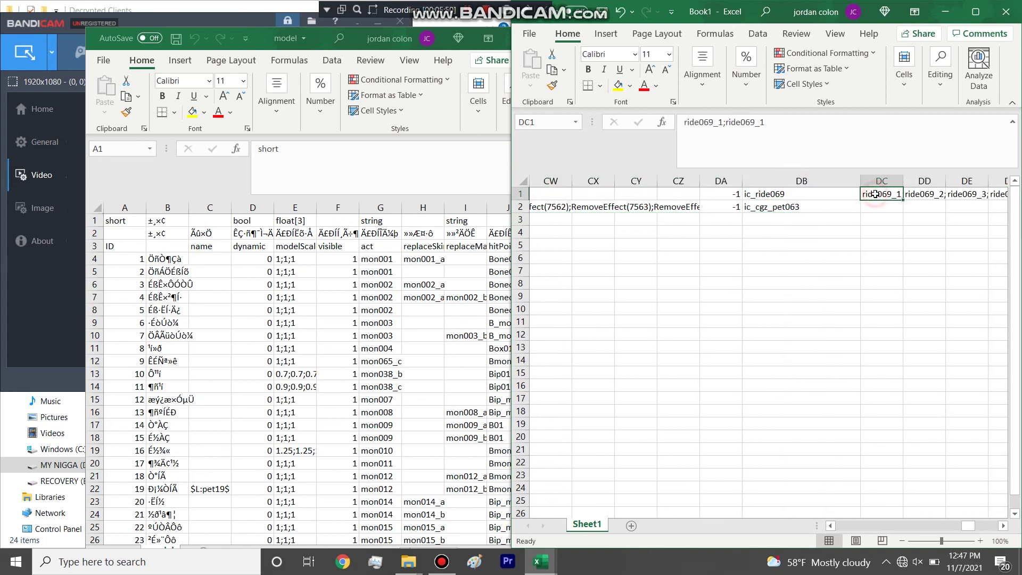
Switch to the ride workbook, widen its model column A to fit about the longest names, and search for "ride069".
{"action": "left_click", "coordinate": [423, 298]}
{"action": "mouse_move", "coordinate": [540, 562]}
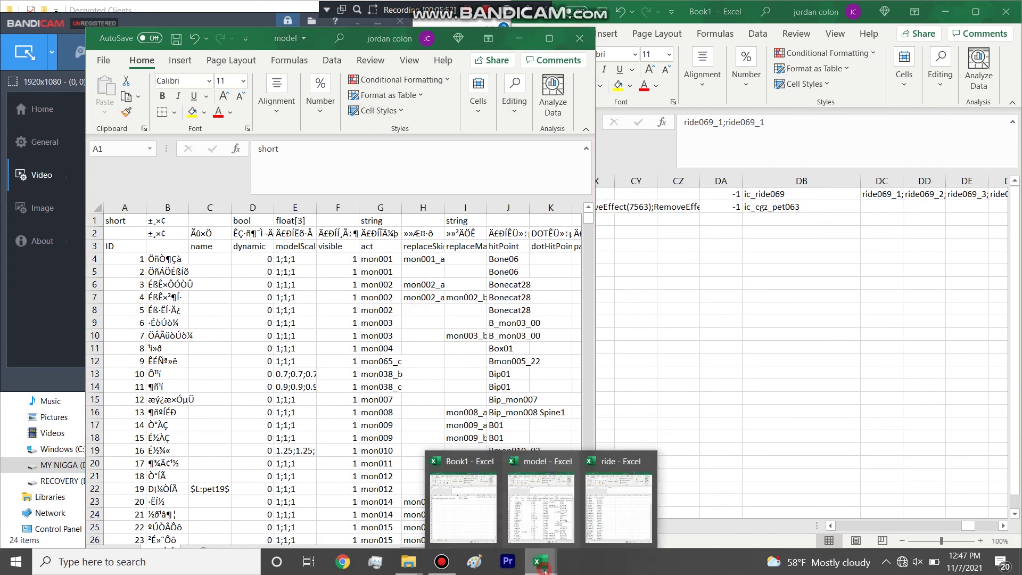
{"action": "left_click", "coordinate": [618, 507]}
{"action": "left_click", "coordinate": [354, 370]}
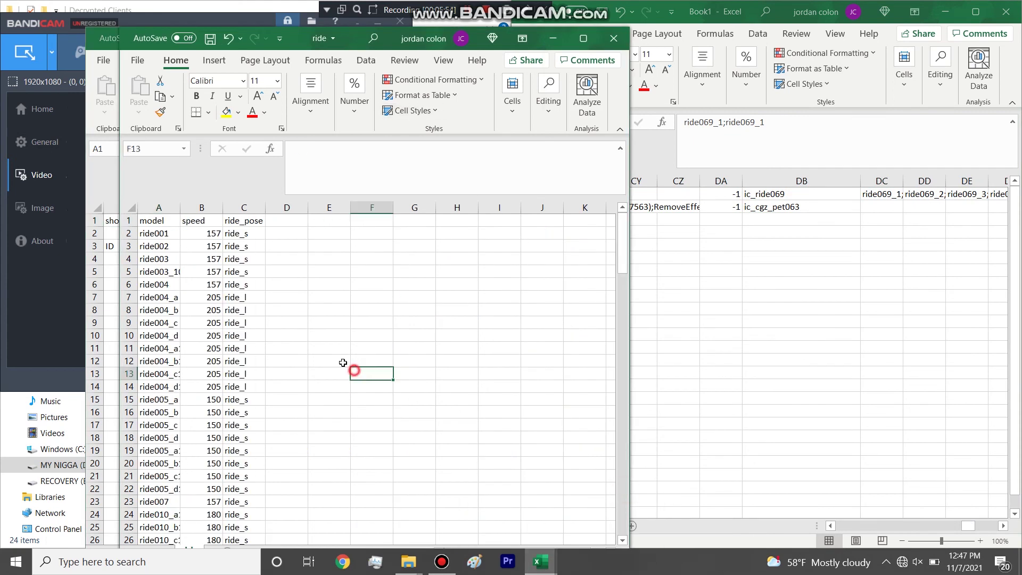
{"action": "double_click", "coordinate": [183, 208]}
{"action": "left_click", "coordinate": [237, 322]}
{"action": "key", "text": "ctrl+f"}
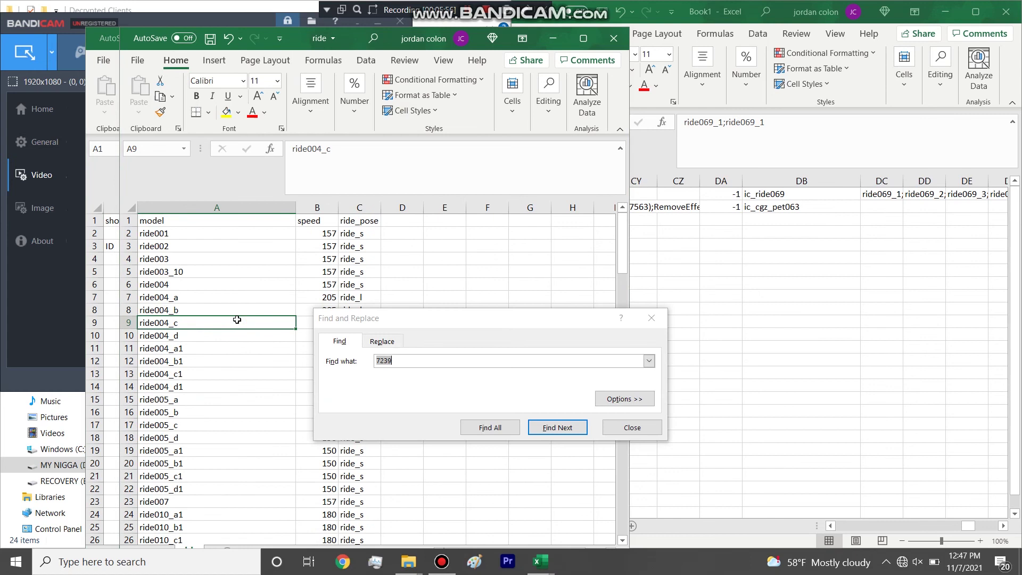
{"action": "type", "text": "ride069"}
{"action": "key", "text": "Return"}
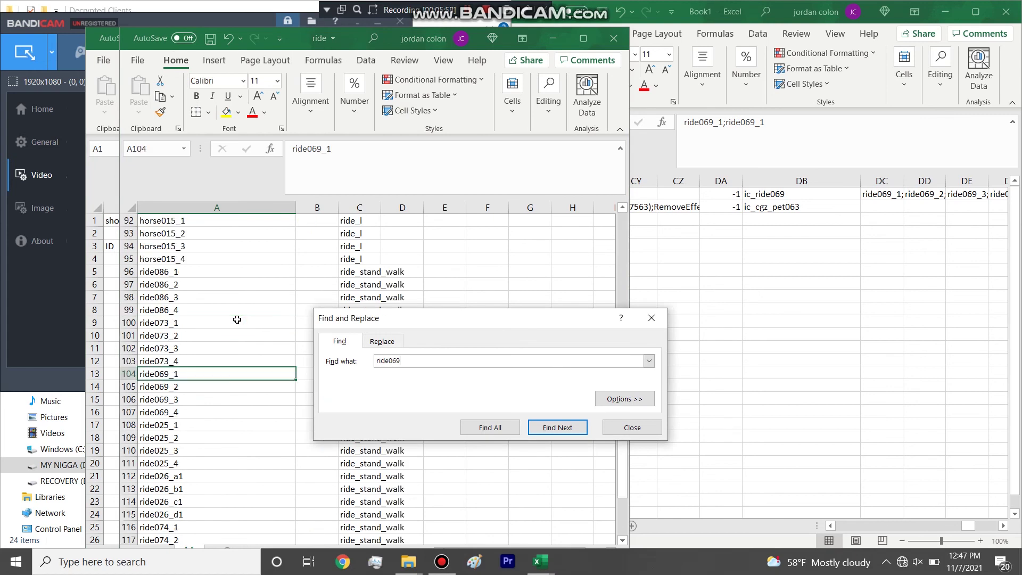
{"action": "key", "text": "Escape"}
Copy the ride069_1 row from the ride sheet into row 5 of Book1.
{"action": "left_click", "coordinate": [134, 370]}
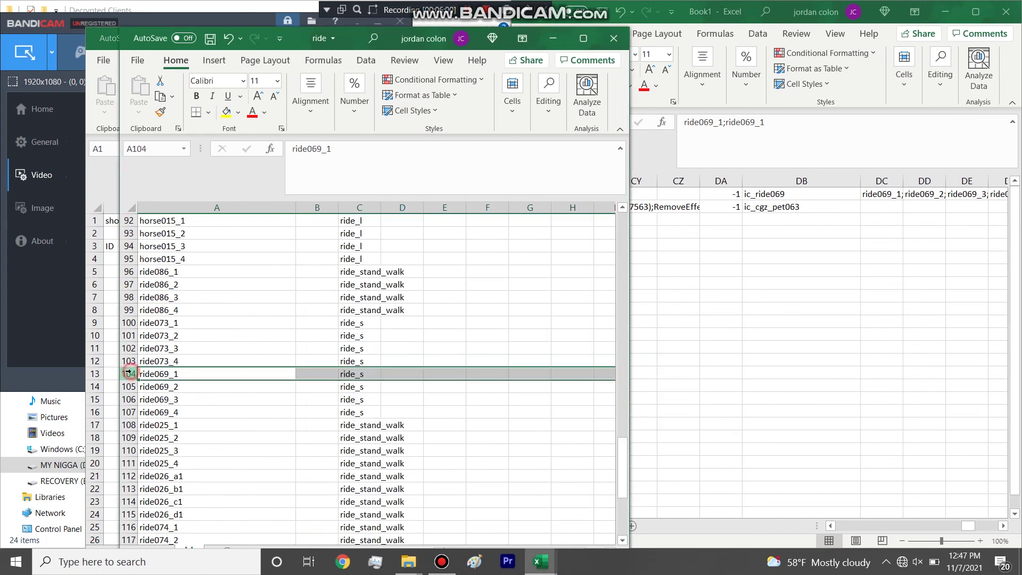
{"action": "key", "text": "ctrl+c"}
{"action": "left_click", "coordinate": [722, 265]}
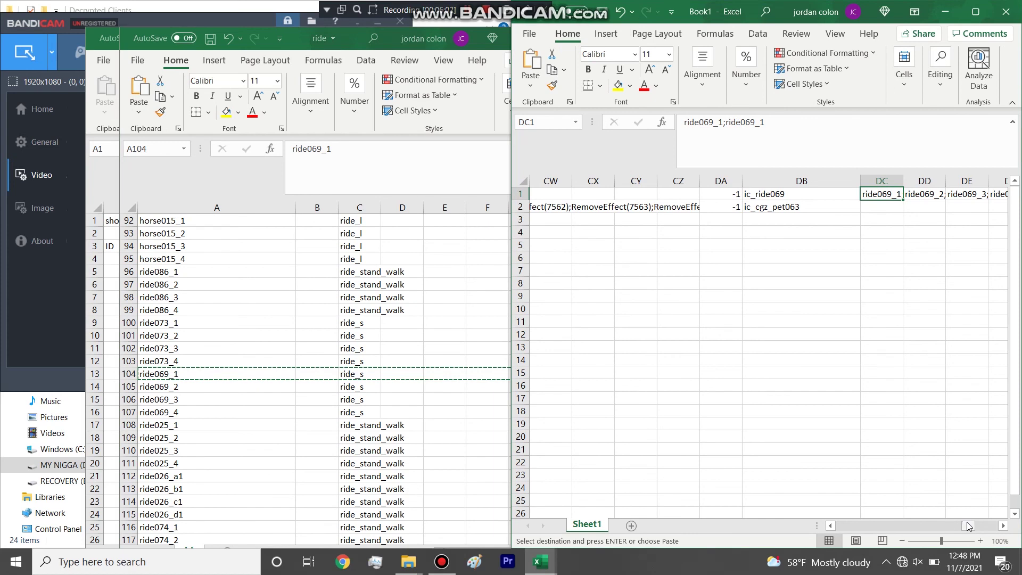
{"action": "left_click_drag", "start_coordinate": [969, 527], "coordinate": [840, 526]}
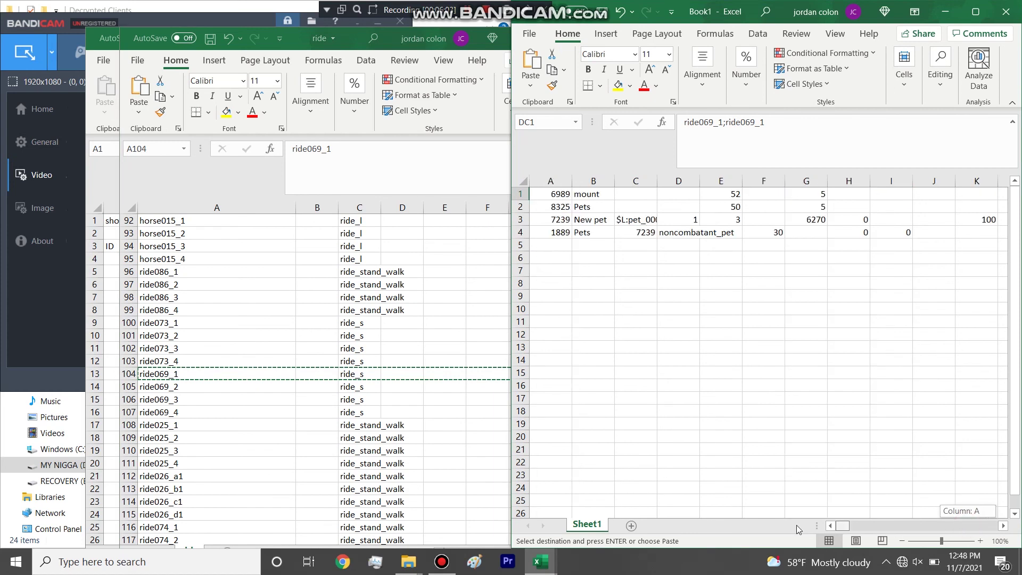
{"action": "left_click", "coordinate": [524, 243]}
{"action": "key", "text": "ctrl+v"}
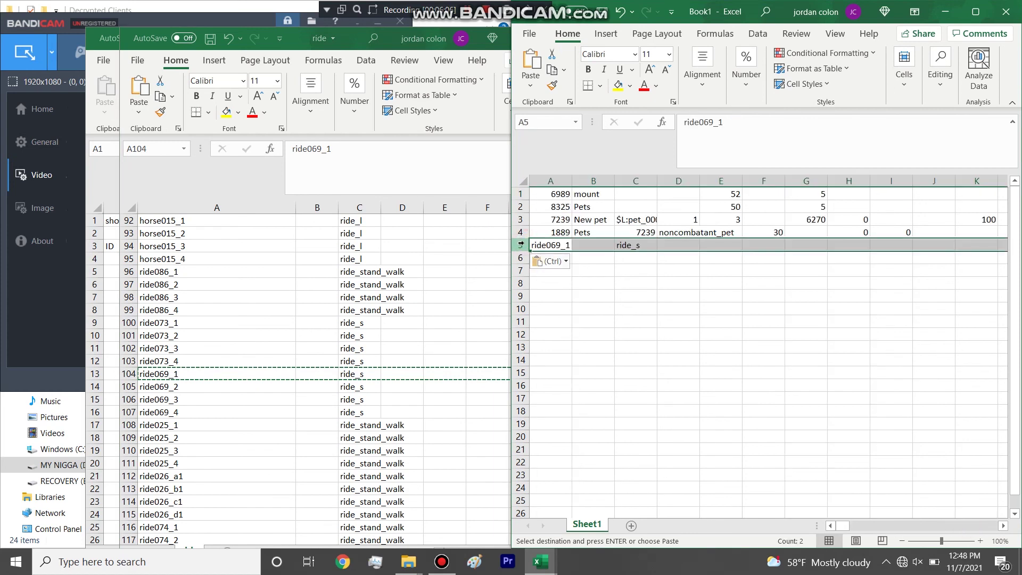
Close the ride workbook and discard the large clipboard contents.
{"action": "left_click", "coordinate": [479, 38]}
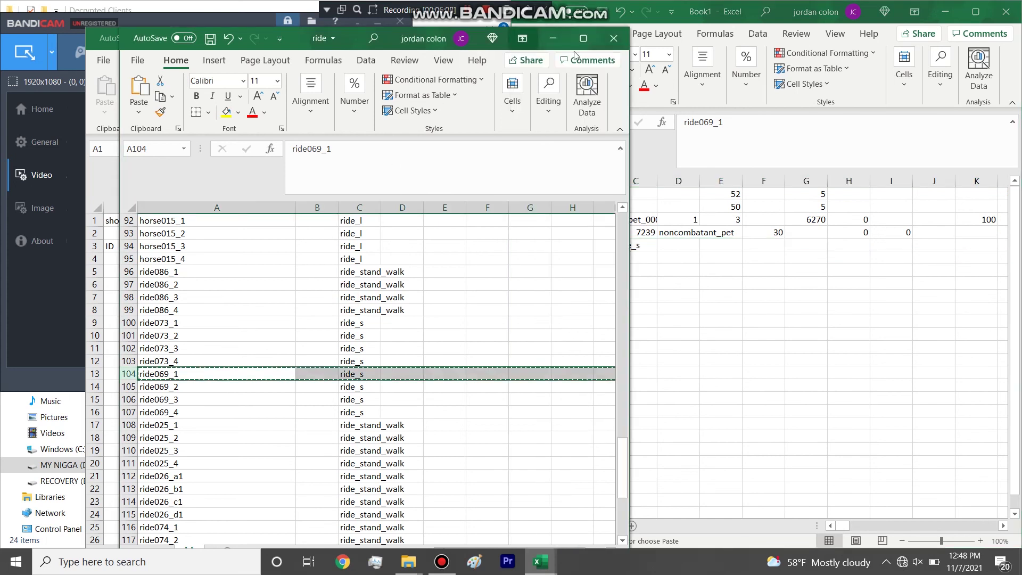
{"action": "left_click", "coordinate": [614, 38]}
{"action": "left_click", "coordinate": [523, 297]}
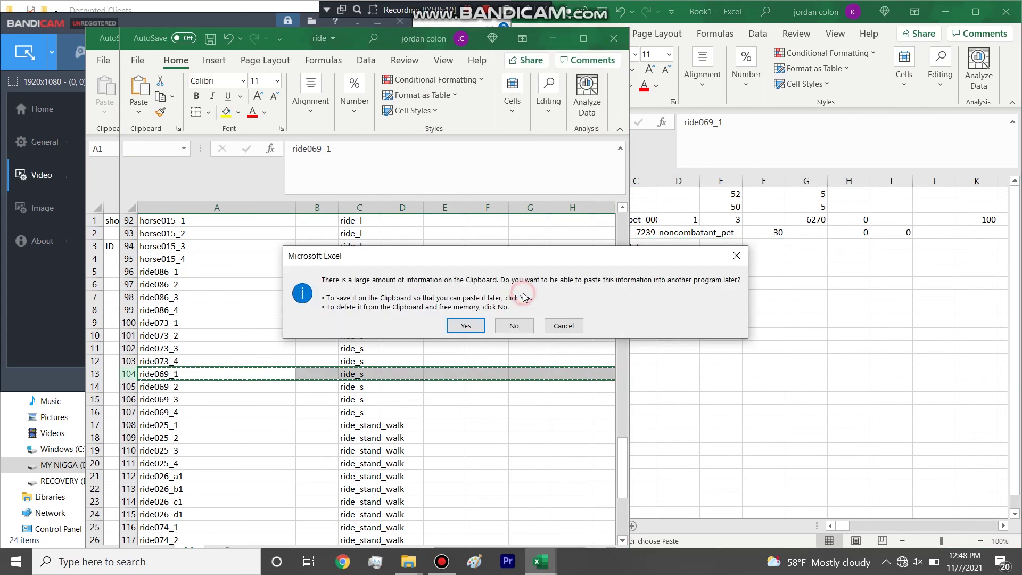
{"action": "left_click", "coordinate": [514, 328]}
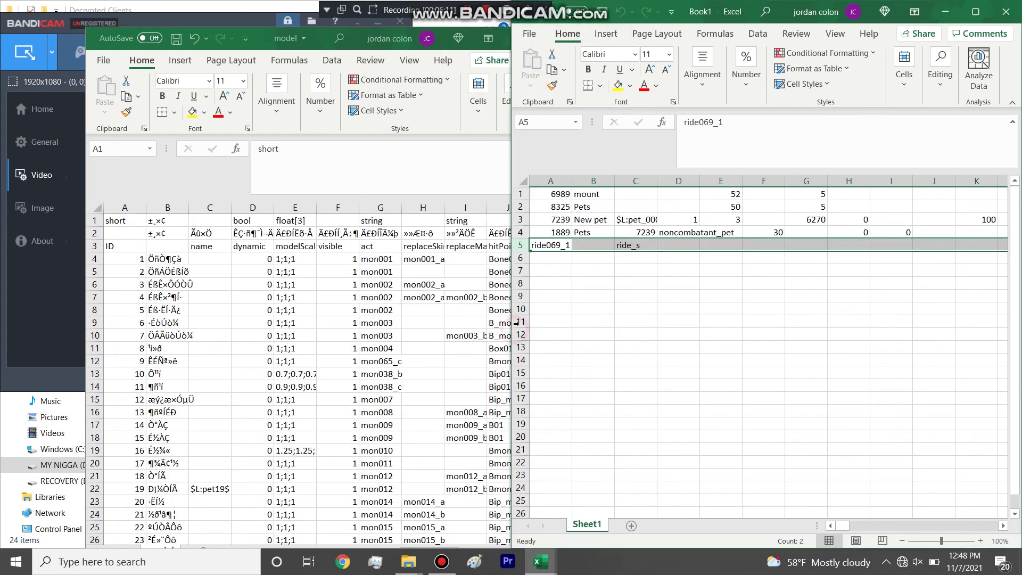
Check the New pet row's model ID in cell G3 of Book1 and search the model sheet for 6270.
{"action": "left_click", "coordinate": [642, 223]}
{"action": "left_click", "coordinate": [803, 220]}
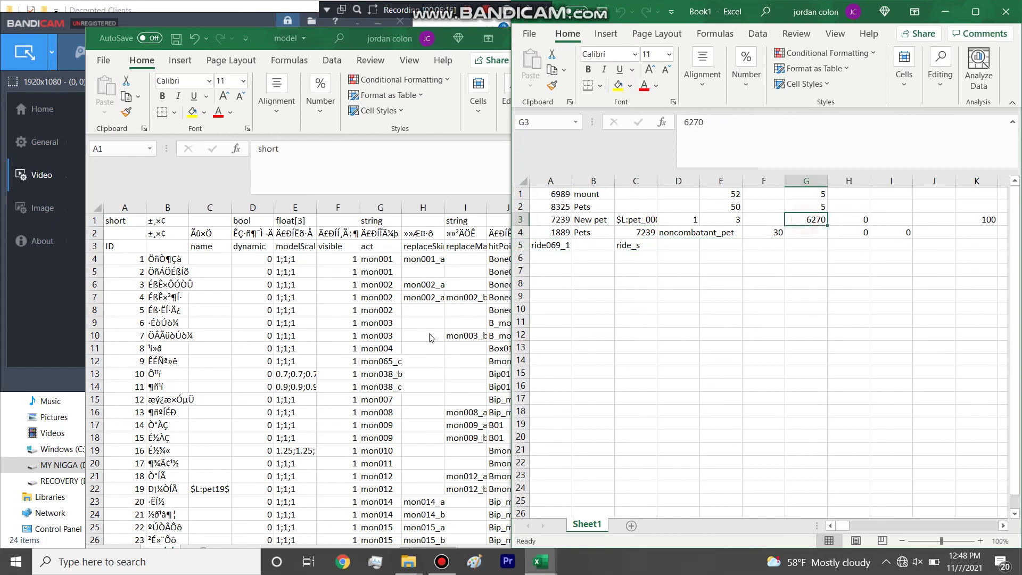
{"action": "left_click", "coordinate": [354, 355]}
{"action": "left_click", "coordinate": [309, 375]}
{"action": "key", "text": "ctrl+f"}
{"action": "type", "text": "627"}
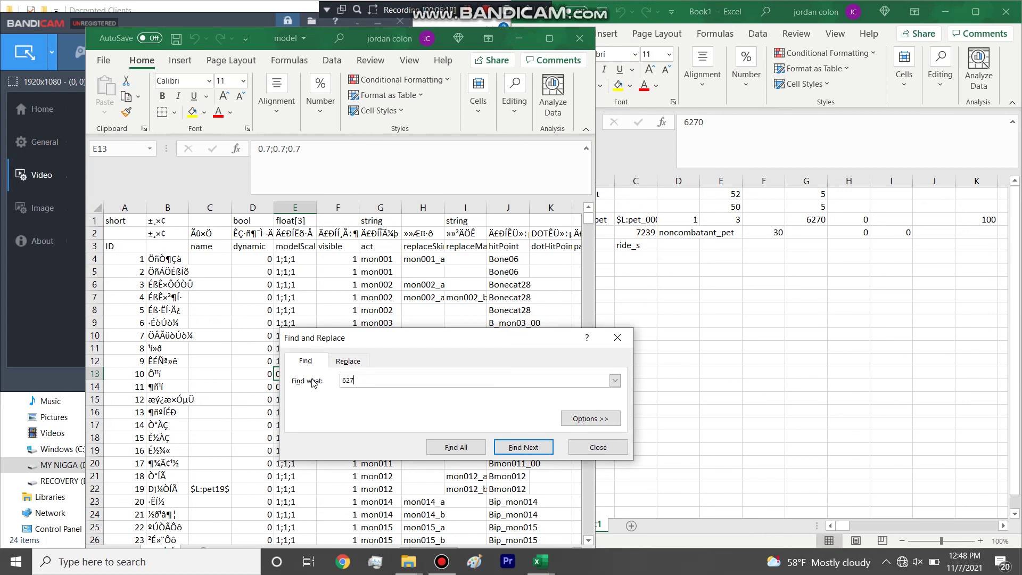
{"action": "type", "text": "0"}
{"action": "key", "text": "Return"}
{"action": "key", "text": "Escape"}
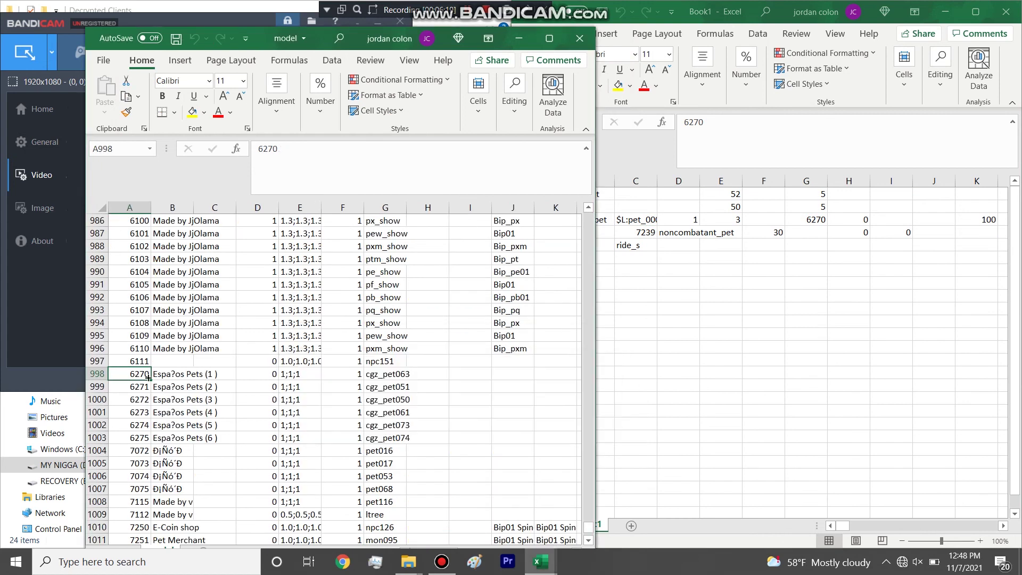
Copy the 6270 Espa?os Pets (1 ) row from the model sheet into row 6 of Book1.
{"action": "left_click", "coordinate": [98, 374]}
{"action": "key", "text": "ctrl+c"}
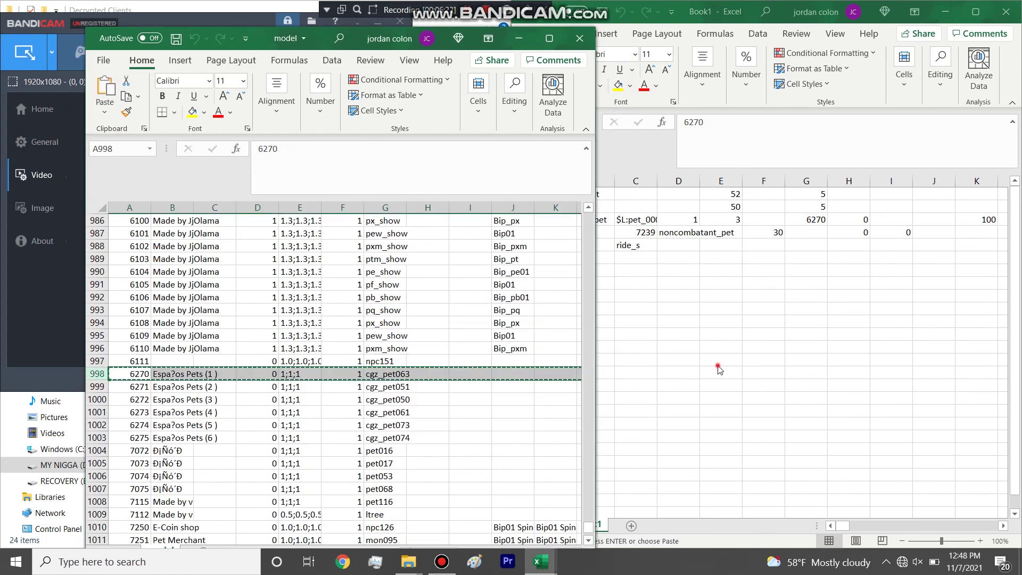
{"action": "left_click", "coordinate": [718, 365]}
{"action": "left_click", "coordinate": [521, 258]}
{"action": "key", "text": "ctrl+v"}
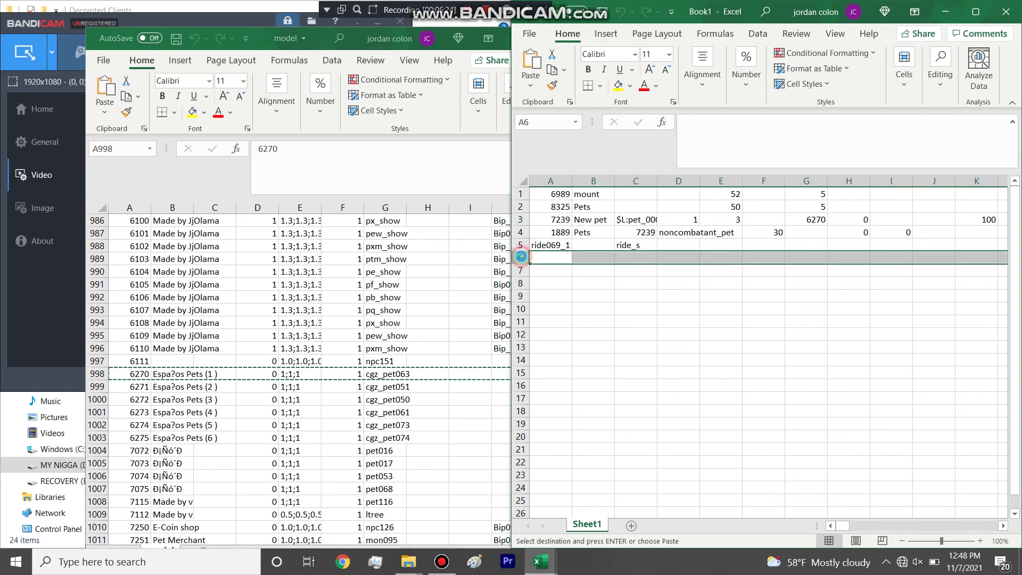
Check the mount's ride model names in cell DC1 of Book1 and search the model sheet for "rie069".
{"action": "left_click_drag", "start_coordinate": [844, 527], "coordinate": [872, 517]}
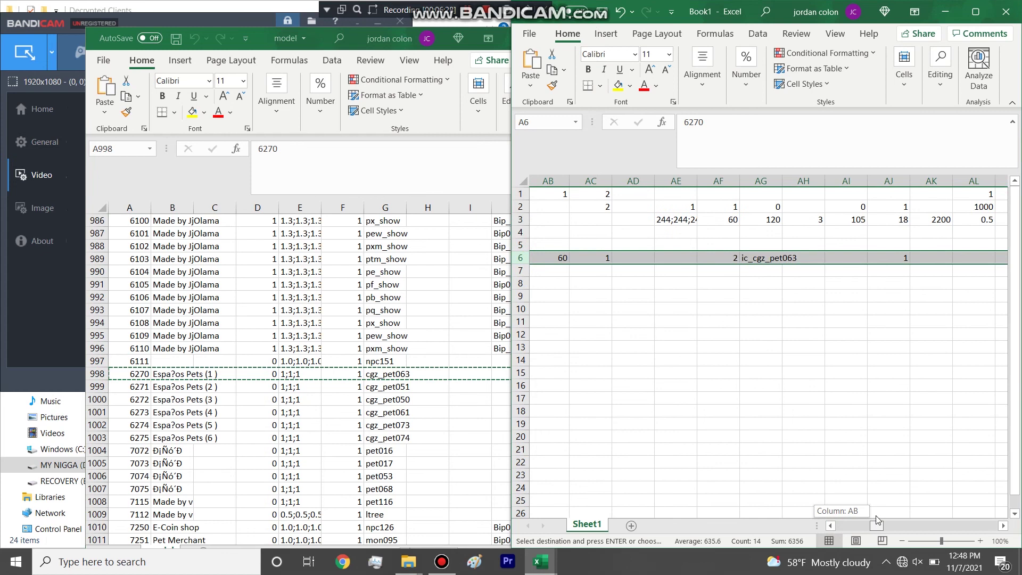
{"action": "left_click_drag", "start_coordinate": [877, 518], "coordinate": [970, 495]}
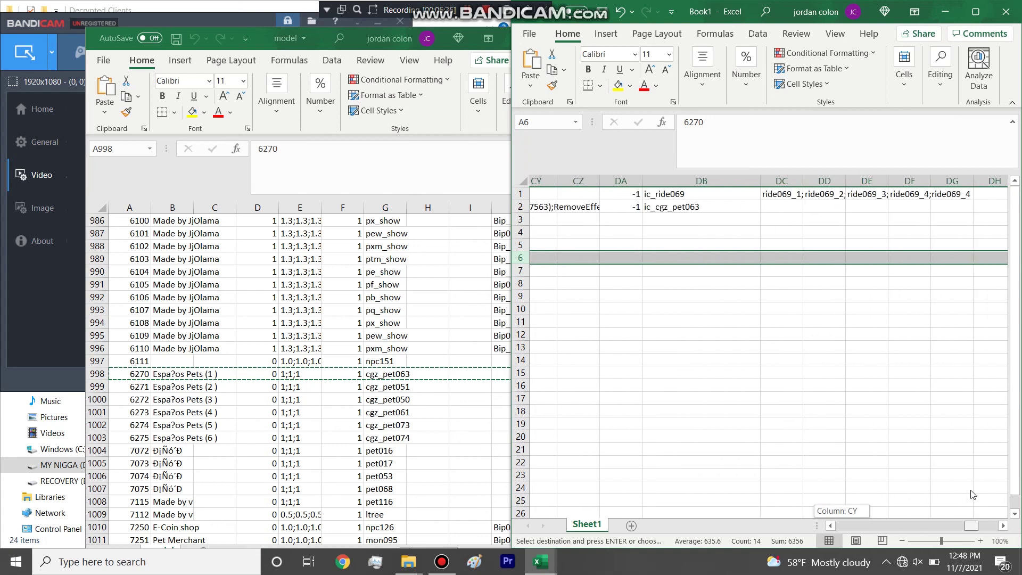
{"action": "left_click", "coordinate": [809, 195]}
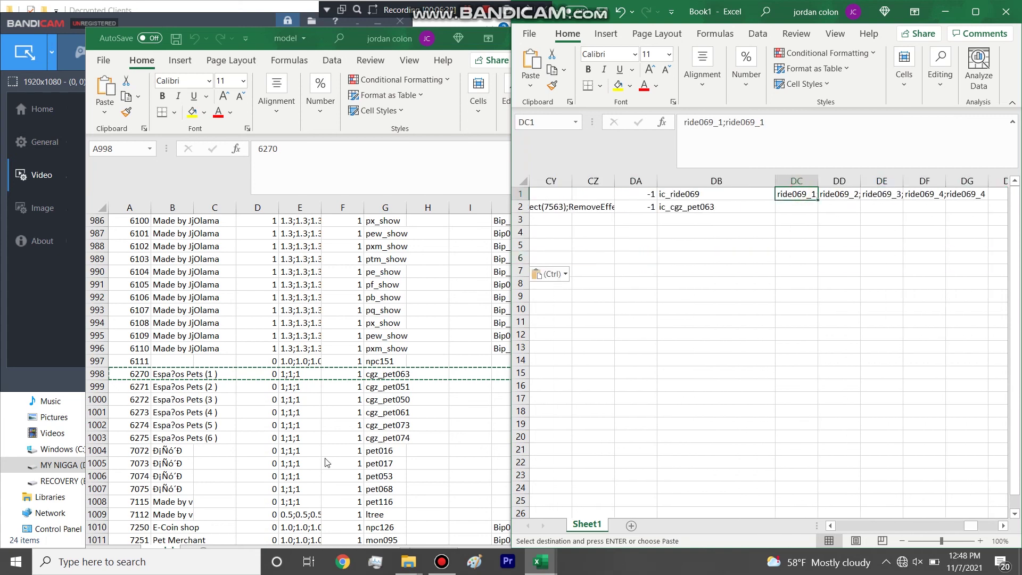
{"action": "left_click", "coordinate": [272, 473]}
{"action": "left_click", "coordinate": [242, 451]}
{"action": "key", "text": "ctrl+f"}
{"action": "type", "text": "rie069"}
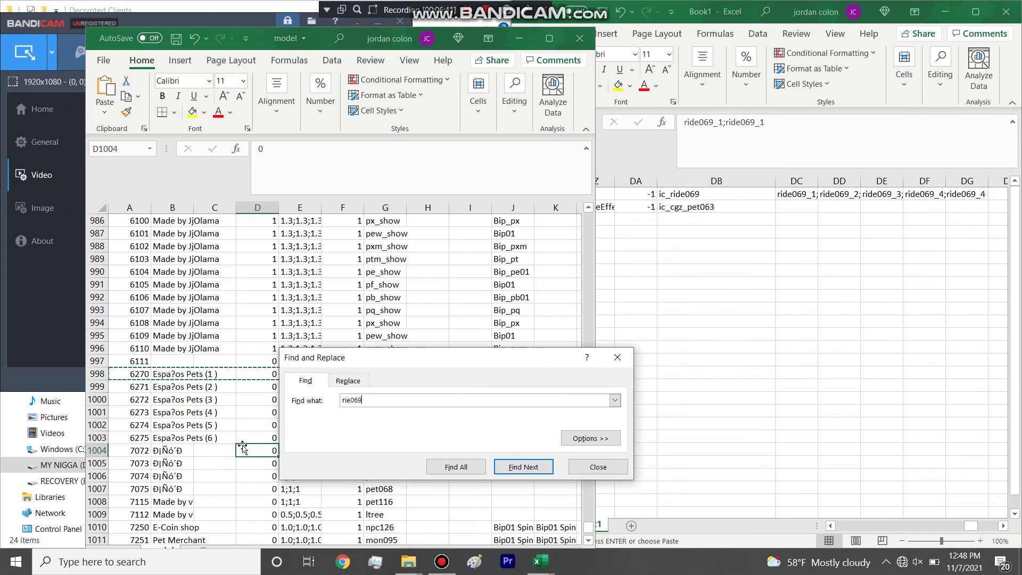
{"action": "key", "text": "Return"}
{"action": "key", "text": "Return"}
{"action": "key", "text": "Escape"}
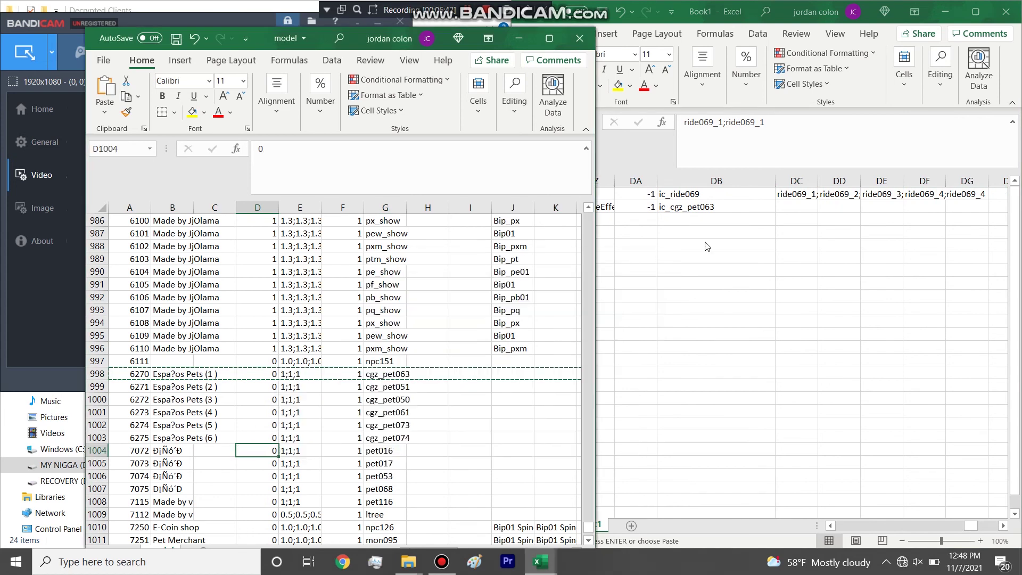
Recheck the mount's model names in Book1 and browse the model sheet for ride model entries.
{"action": "left_click", "coordinate": [814, 191]}
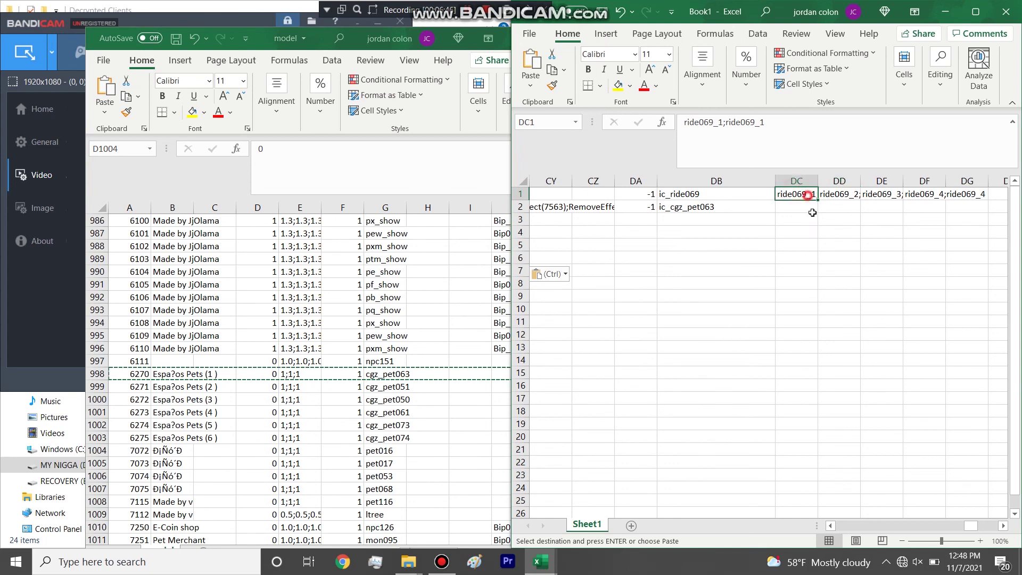
{"action": "left_click_drag", "start_coordinate": [975, 527], "coordinate": [842, 528]}
{"action": "left_click", "coordinate": [375, 401]}
{"action": "scroll", "coordinate": [376, 401], "scroll_direction": "down", "scroll_amount": 8}
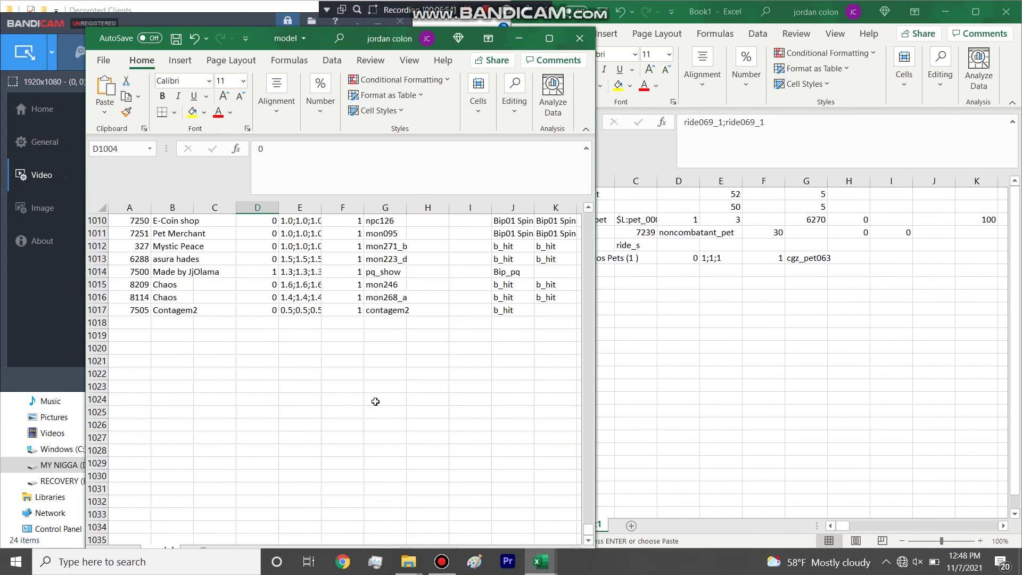
{"action": "scroll", "coordinate": [375, 401], "scroll_direction": "up", "scroll_amount": 19}
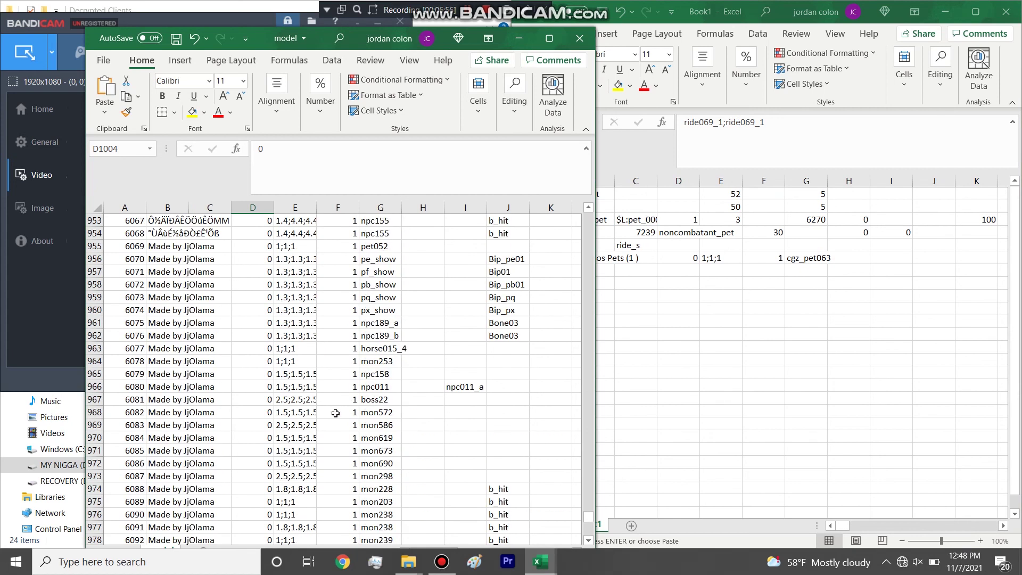
{"action": "left_click", "coordinate": [200, 439]}
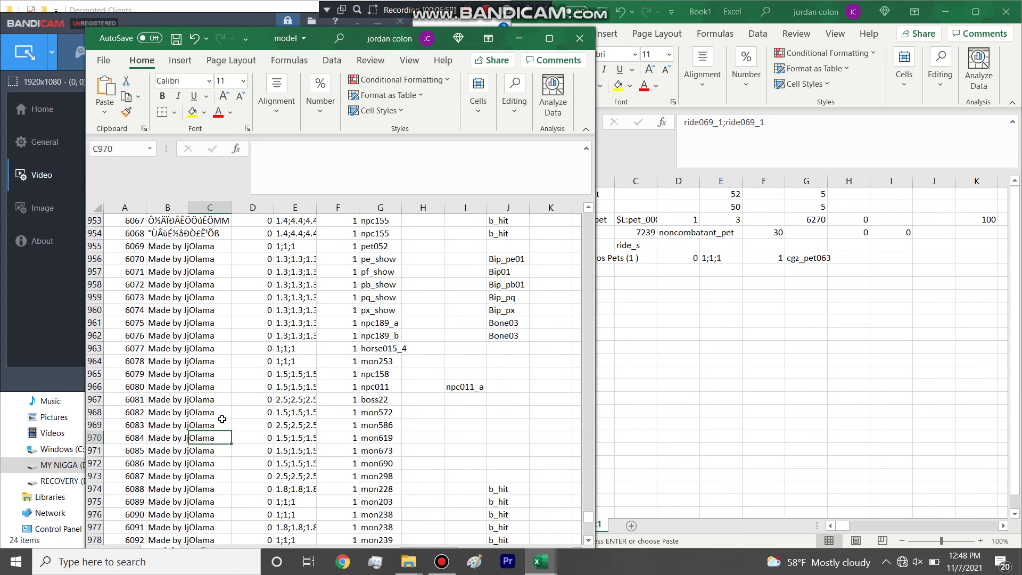
{"action": "scroll", "coordinate": [223, 418], "scroll_direction": "up", "scroll_amount": 20}
{"action": "scroll", "coordinate": [222, 418], "scroll_direction": "down", "scroll_amount": 20}
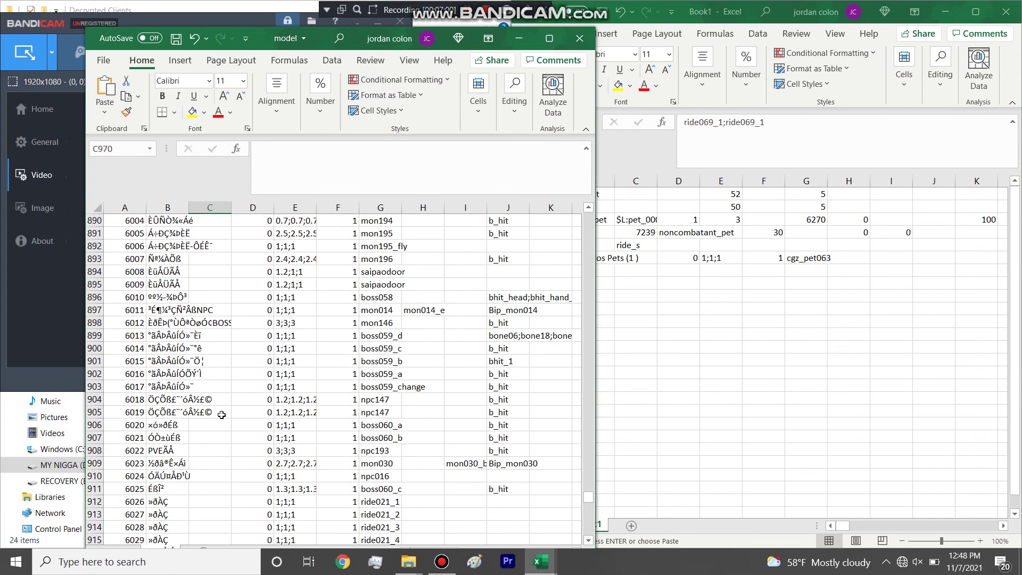
{"action": "scroll", "coordinate": [222, 415], "scroll_direction": "up", "scroll_amount": 7}
{"action": "left_click", "coordinate": [379, 335]}
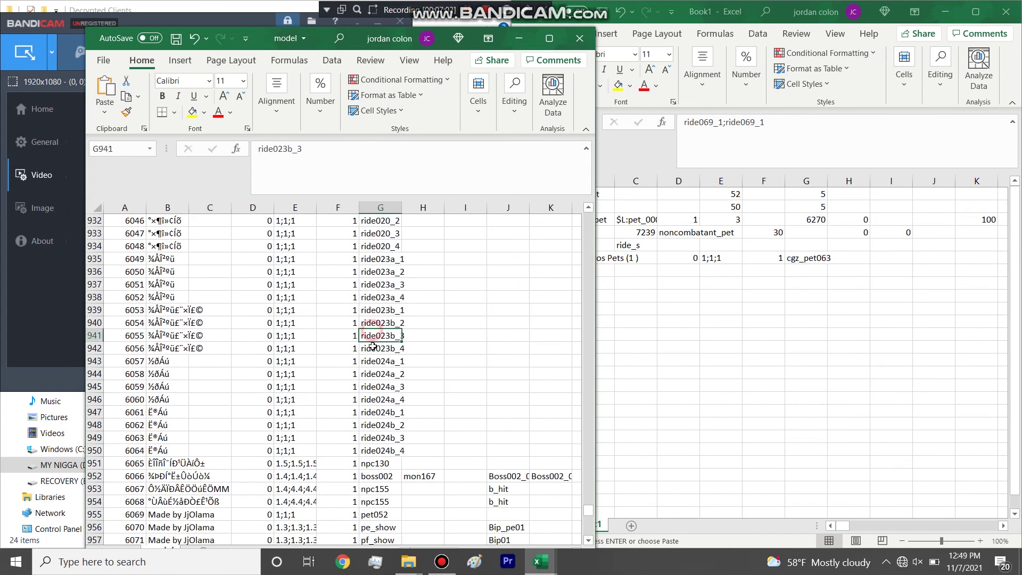
Look up the mount's model names at the far end of Book1's row 1 and search the model sheet for "ride069".
{"action": "left_click", "coordinate": [745, 341]}
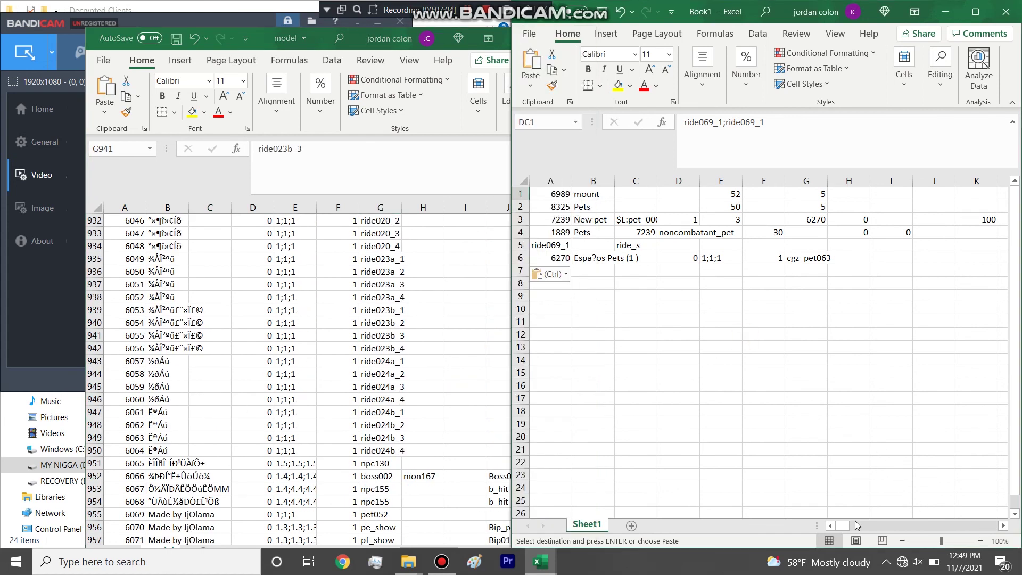
{"action": "left_click_drag", "start_coordinate": [841, 530], "coordinate": [967, 510]}
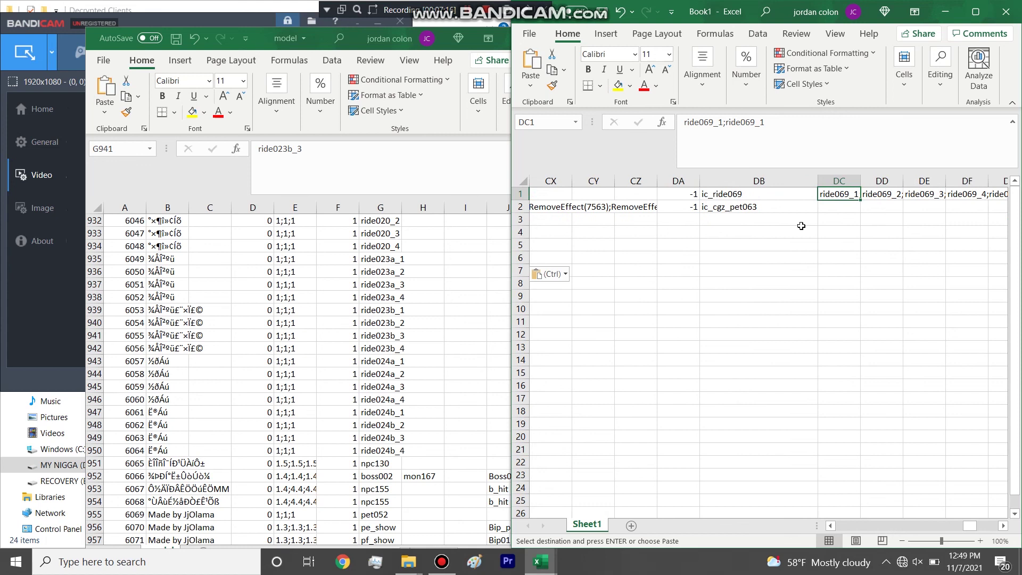
{"action": "left_click", "coordinate": [296, 434]}
{"action": "left_click", "coordinate": [246, 389]}
{"action": "left_click", "coordinate": [277, 376]}
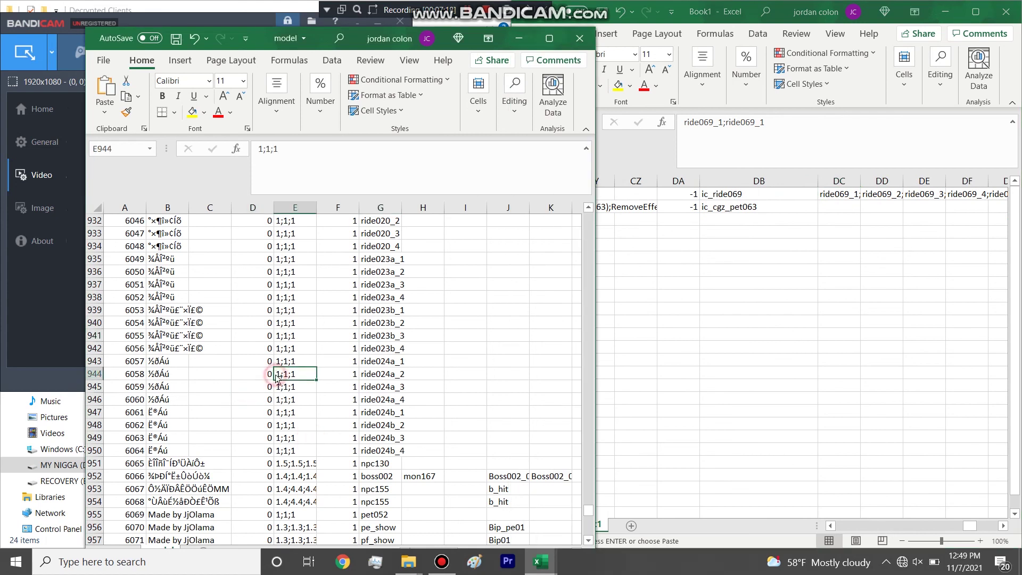
{"action": "key", "text": "ctrl+f"}
{"action": "type", "text": "ride069"}
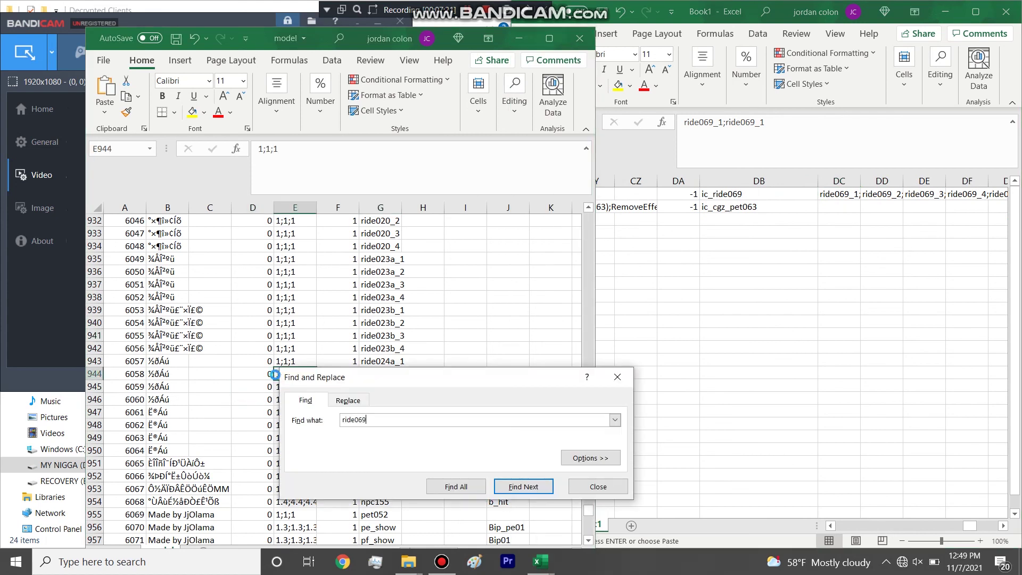
{"action": "key", "text": "Return"}
{"action": "key", "text": "Return"}
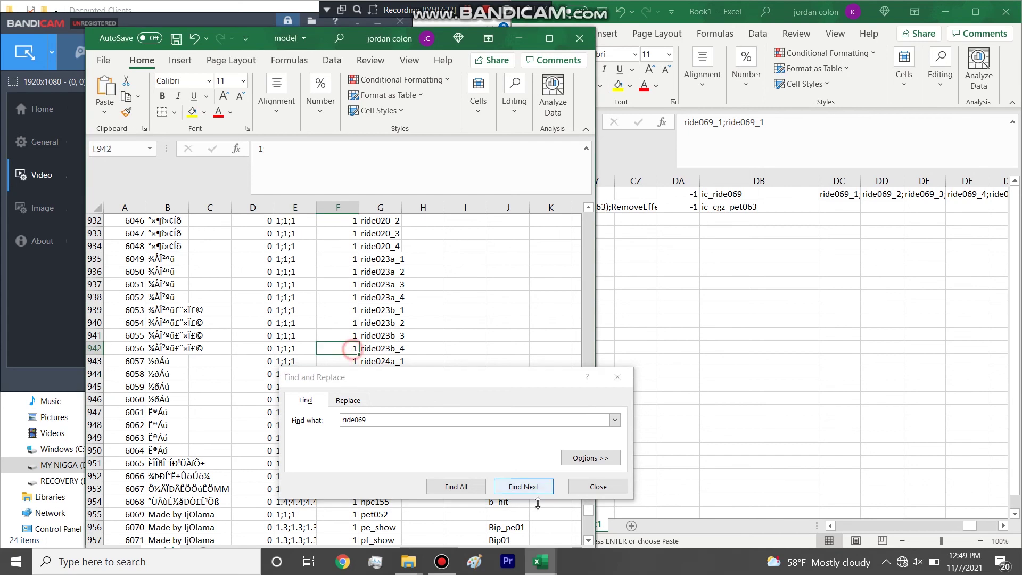
{"action": "left_click", "coordinate": [539, 496]}
{"action": "key", "text": "Return"}
{"action": "key", "text": "Escape"}
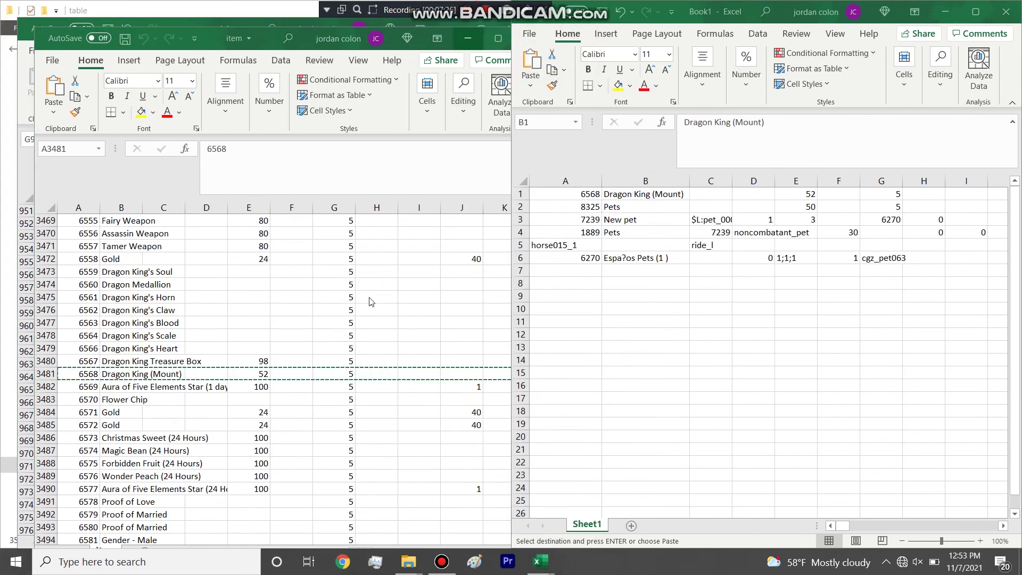
Review the Dragon King (Mount) row in the item sheet and return to Book1.
{"action": "left_click", "coordinate": [371, 302]}
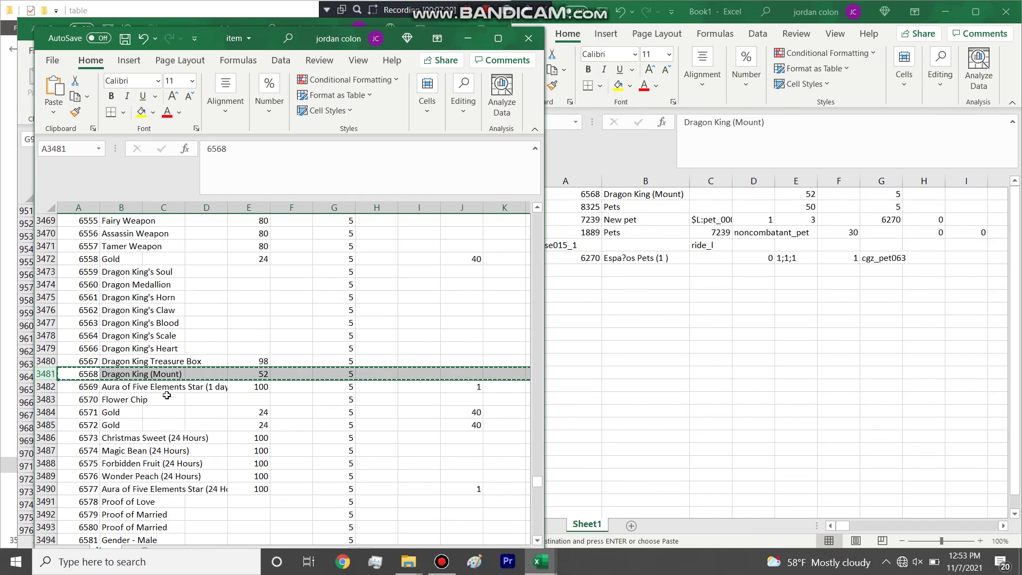
{"action": "left_click", "coordinate": [126, 373]}
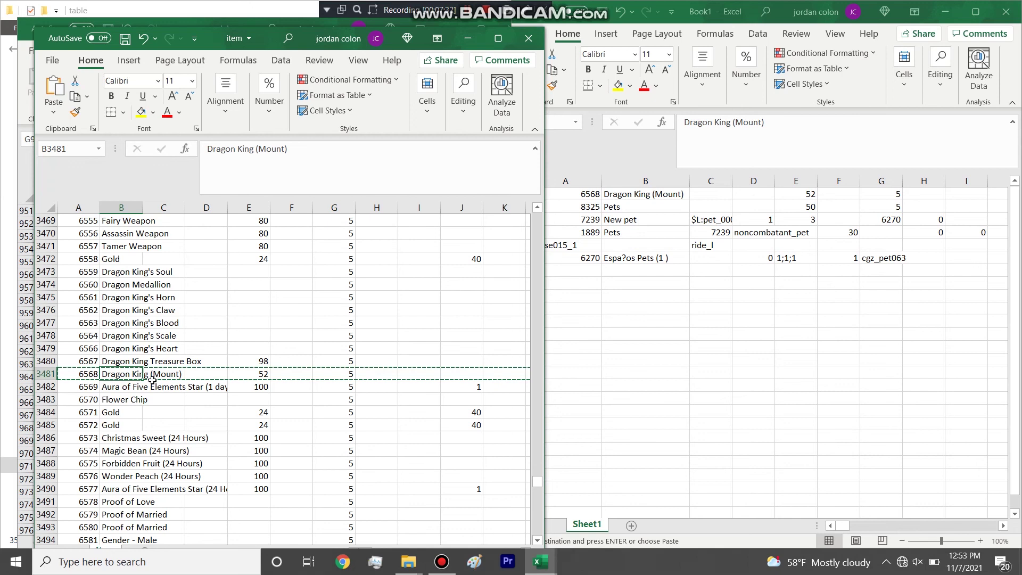
{"action": "left_click", "coordinate": [162, 382], "text": "shift"}
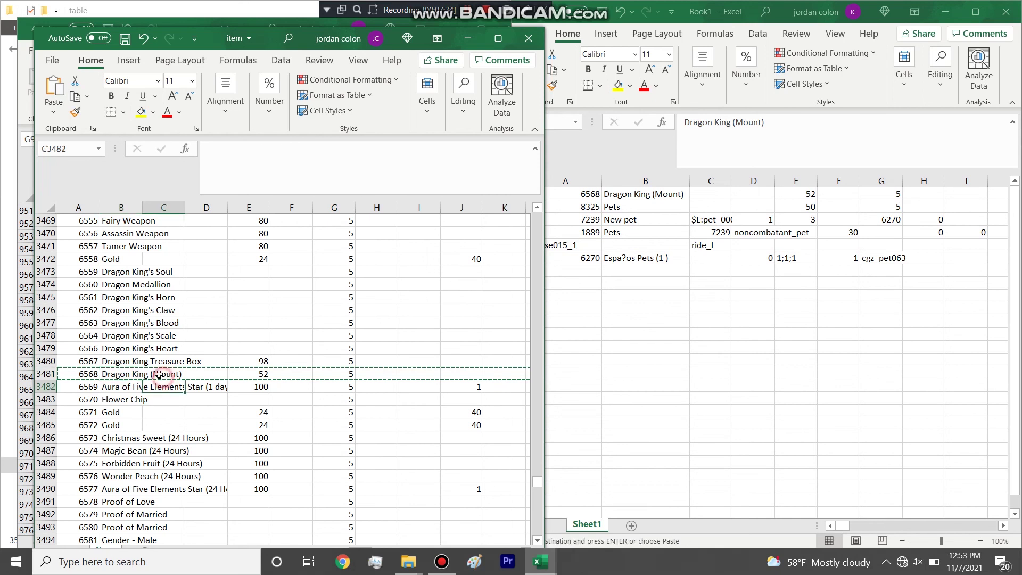
{"action": "left_click", "coordinate": [138, 369]}
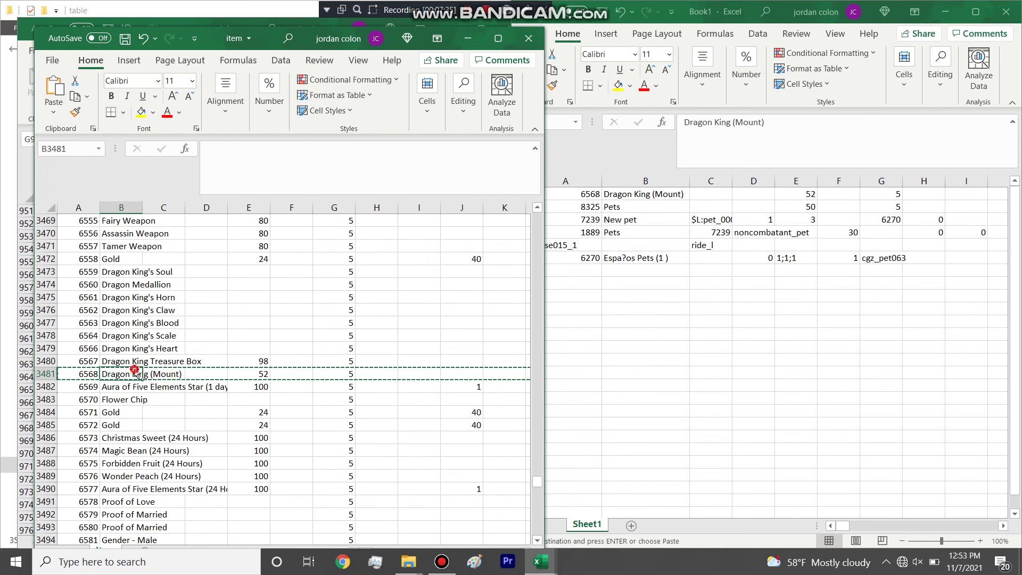
{"action": "left_click", "coordinate": [619, 223]}
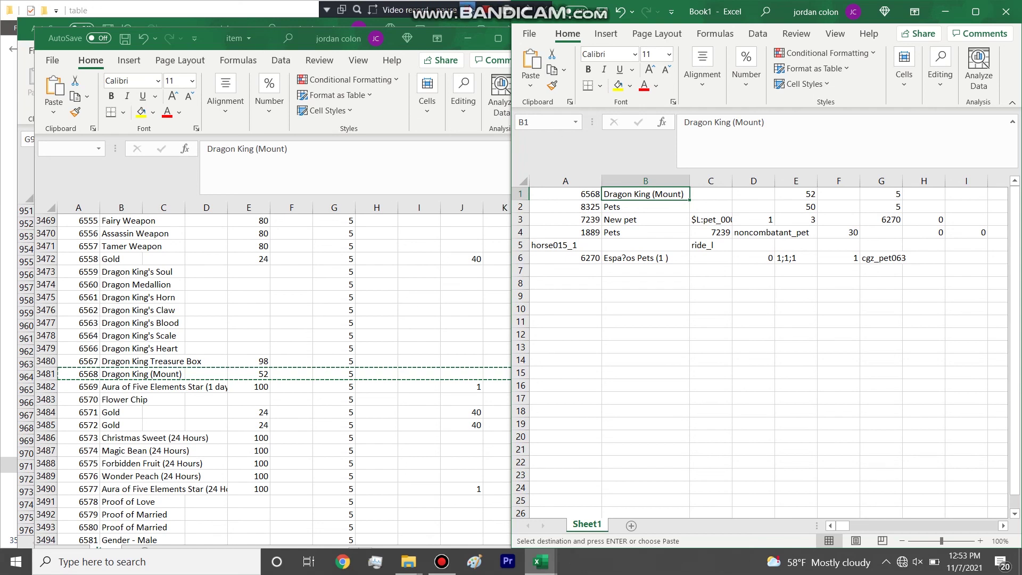
{"action": "left_click", "coordinate": [473, 19]}
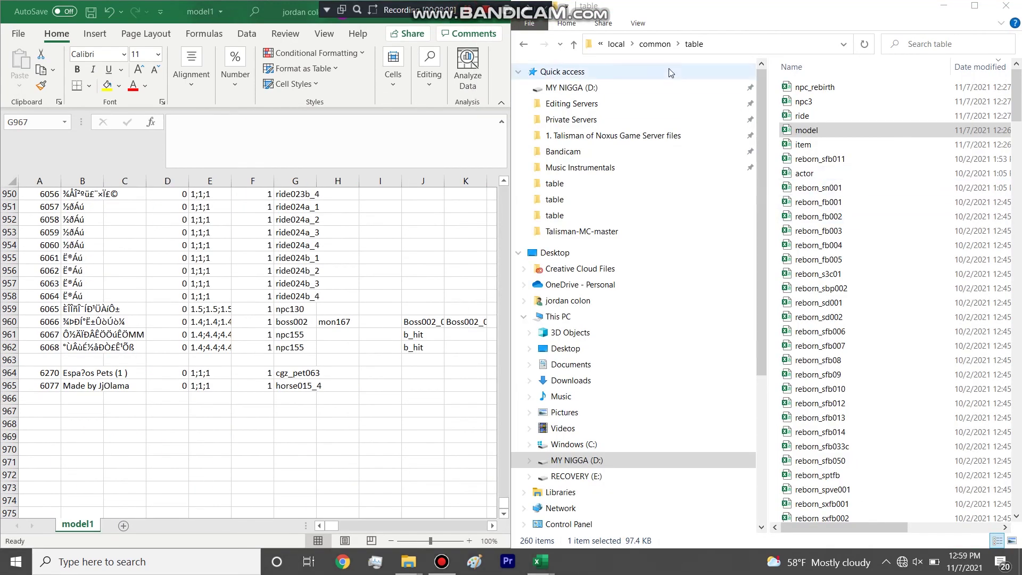
In File Explorer, open the model\actor folder of the HardCore Talisman Decrypted Tool client.
{"action": "left_click", "coordinate": [617, 44]}
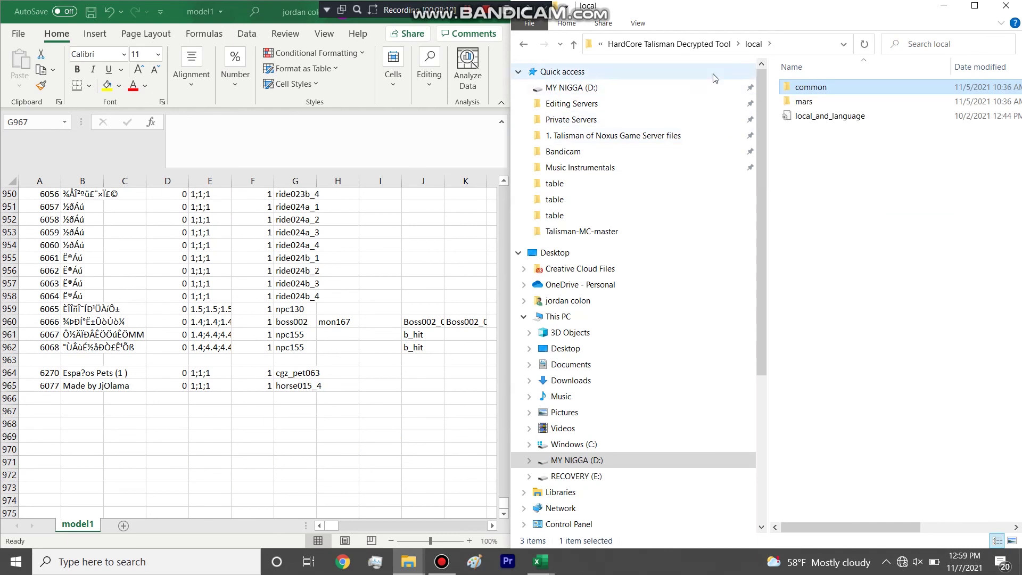
{"action": "left_click", "coordinate": [730, 43]}
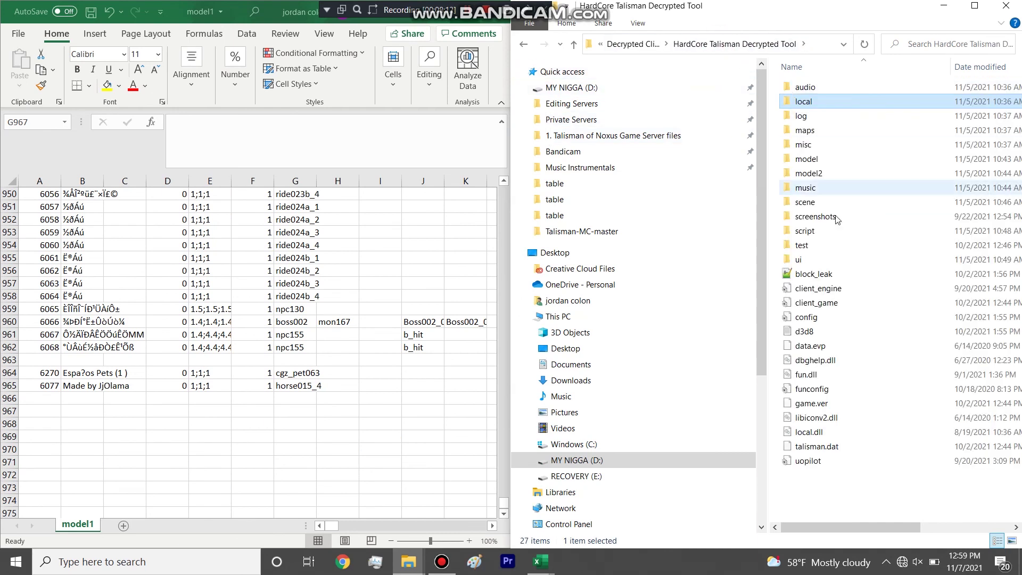
{"action": "double_click", "coordinate": [826, 158]}
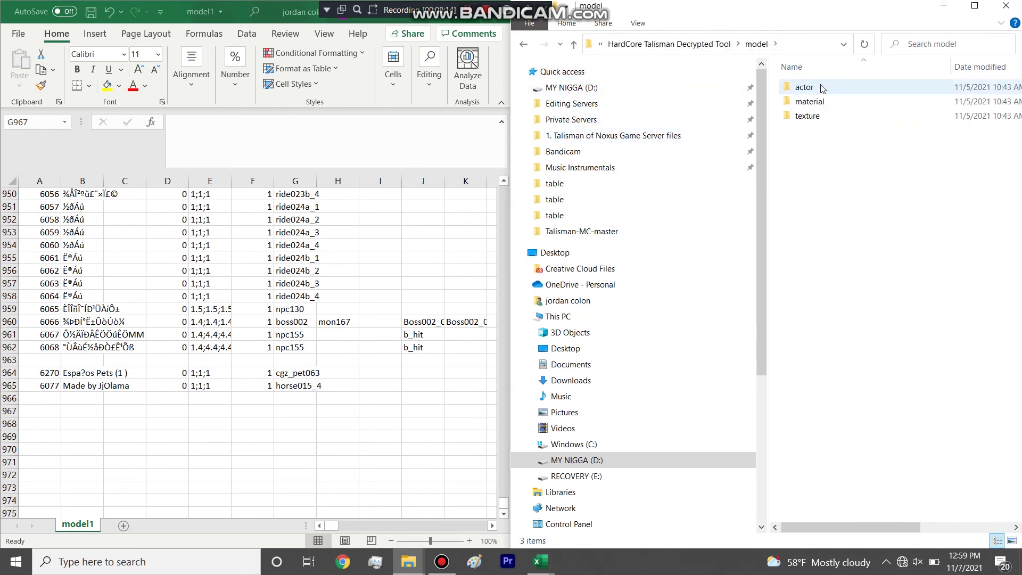
{"action": "left_click", "coordinate": [821, 87]}
{"action": "double_click", "coordinate": [820, 87]}
Search the actor folder for "cgz_pet063".
{"action": "left_click", "coordinate": [924, 47]}
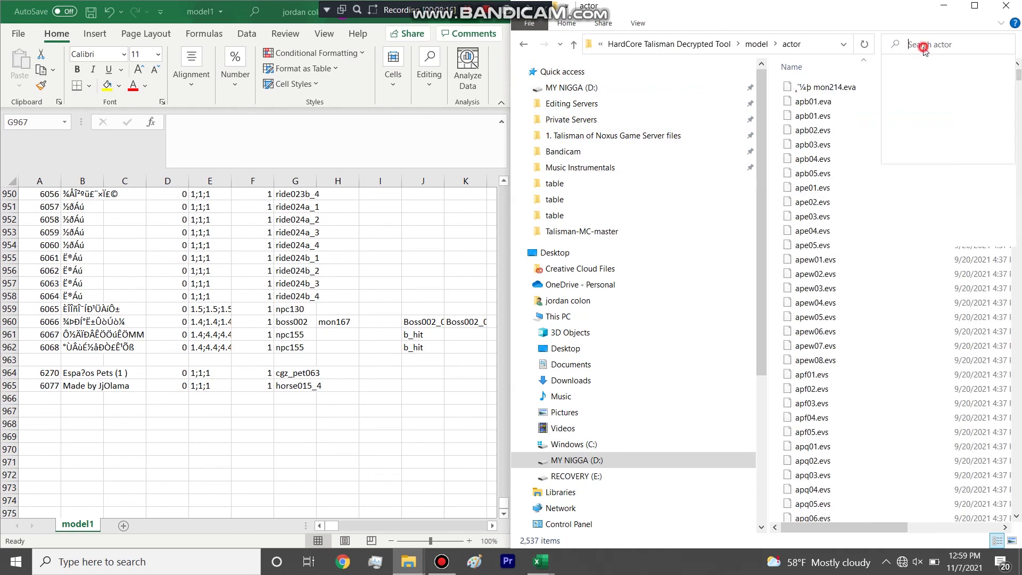
{"action": "type", "text": "c"}
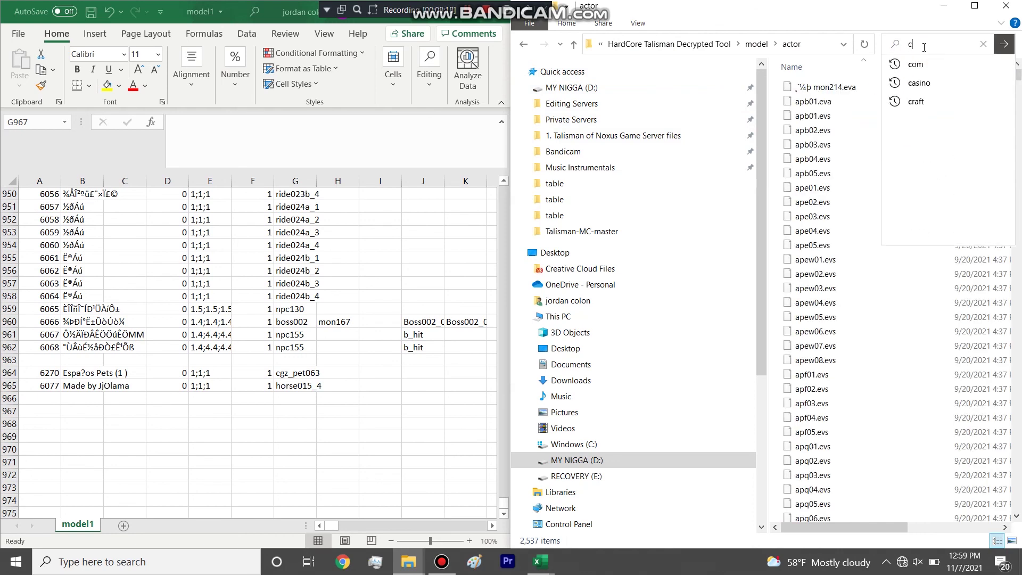
{"action": "type", "text": "gz_pet063"}
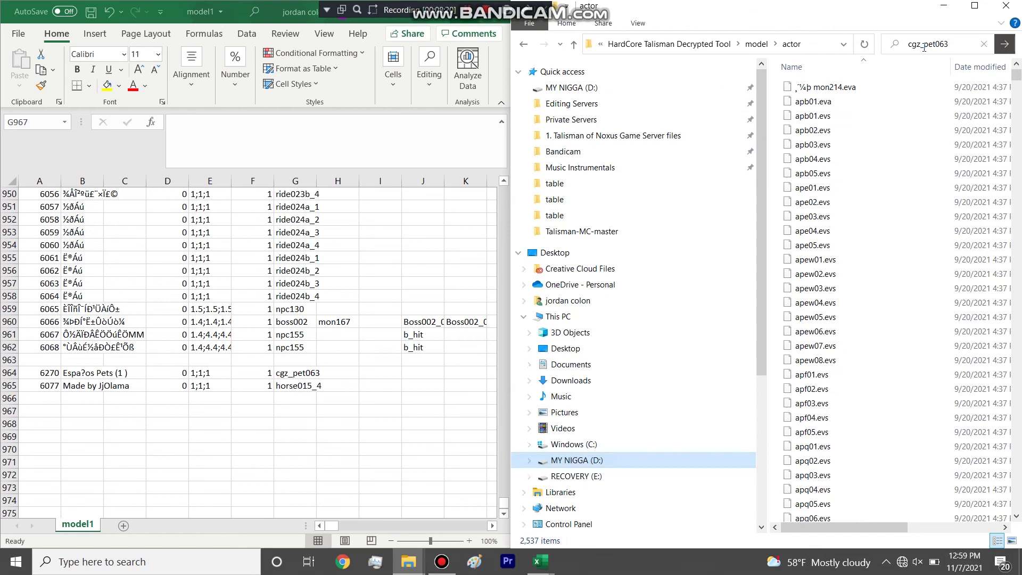
{"action": "key", "text": "Return"}
Copy the cgz_pet063.eva file into the Private Servers folder.
{"action": "left_click", "coordinate": [828, 79]}
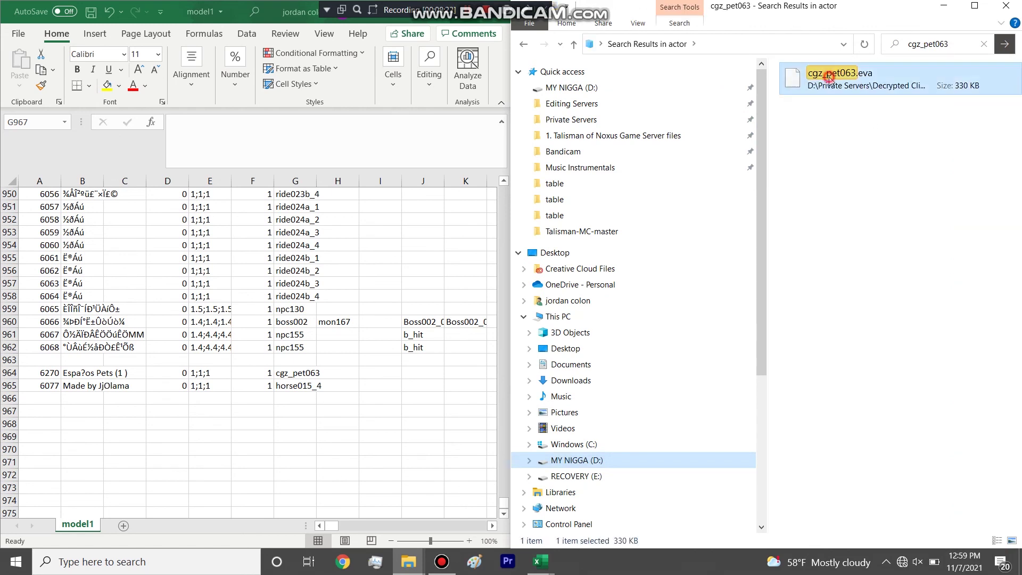
{"action": "right_click", "coordinate": [590, 120]}
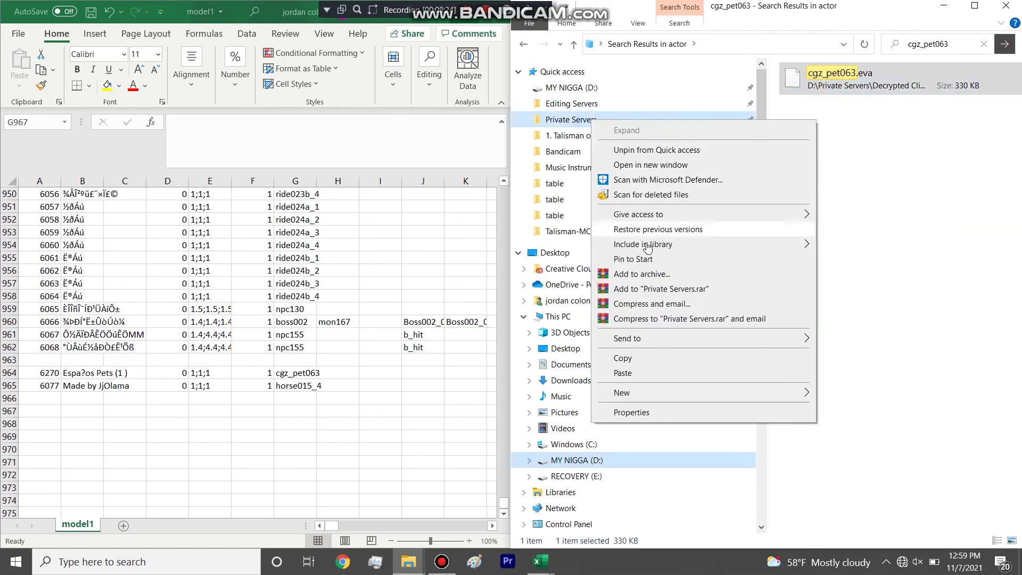
{"action": "left_click", "coordinate": [638, 373]}
Search the actor folder for "horse015".
{"action": "left_click", "coordinate": [957, 38]}
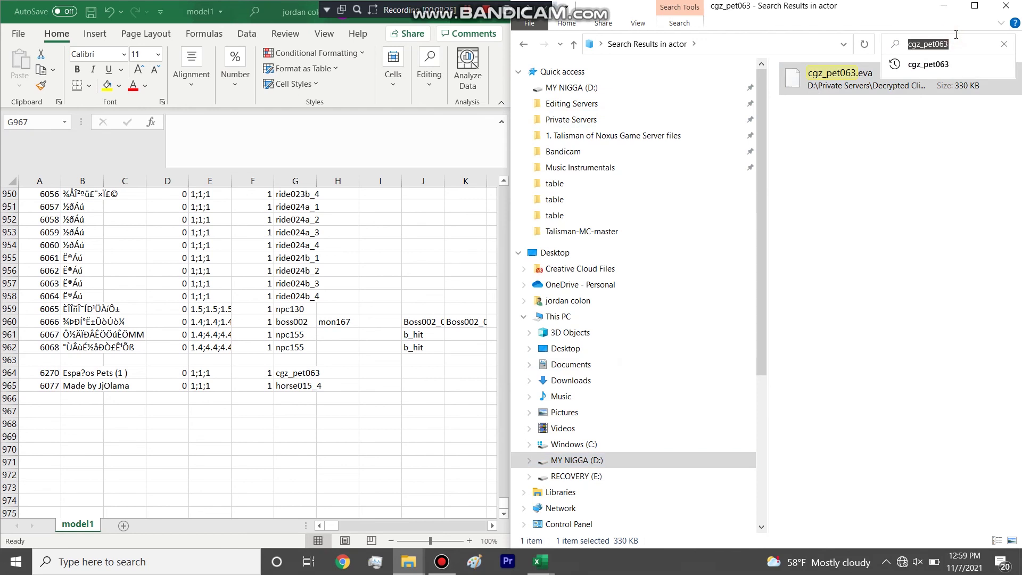
{"action": "type", "text": "horse0"}
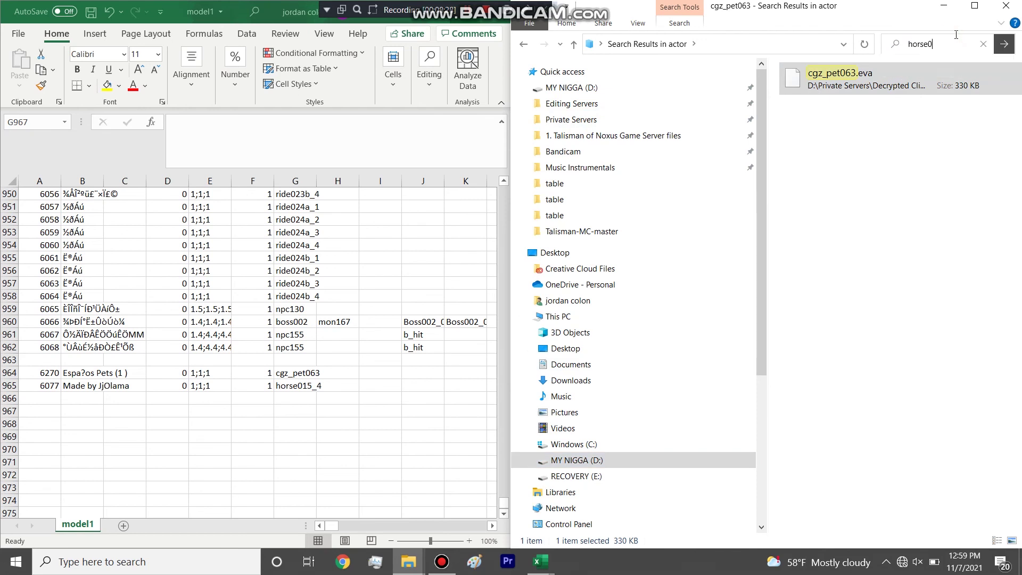
{"action": "type", "text": "15"}
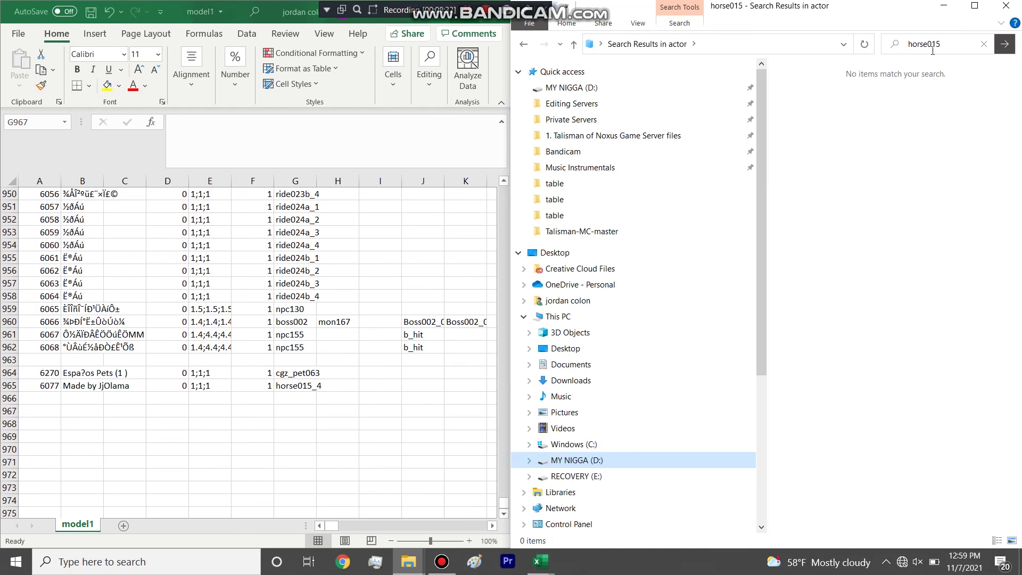
Return to the HardCore Talisman Decrypted Tool folder and search the whole client for "horse015".
{"action": "left_click", "coordinate": [523, 45]}
{"action": "left_click", "coordinate": [524, 46]}
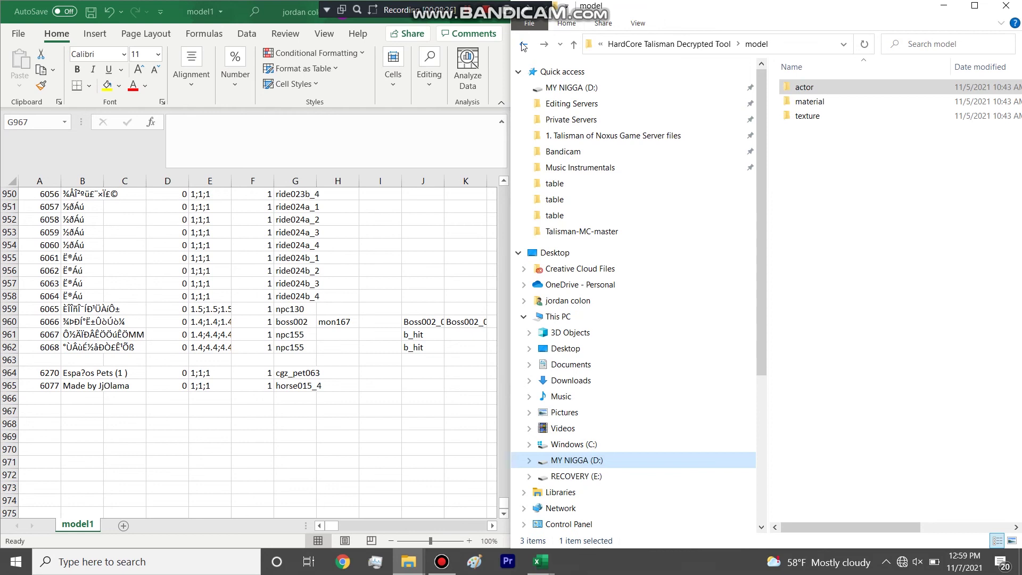
{"action": "left_click", "coordinate": [719, 46]}
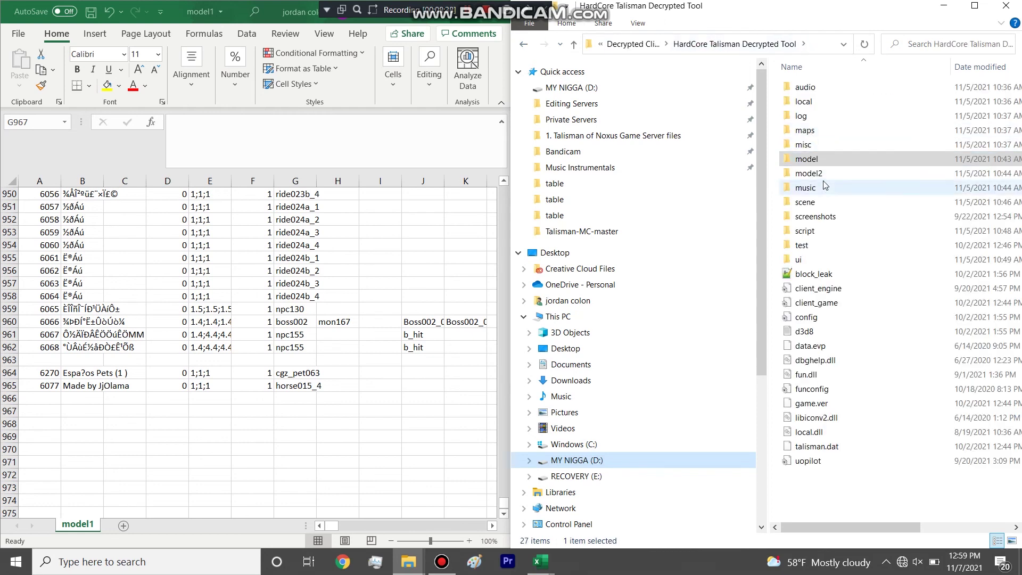
{"action": "left_click", "coordinate": [925, 49]}
{"action": "type", "text": "hor"}
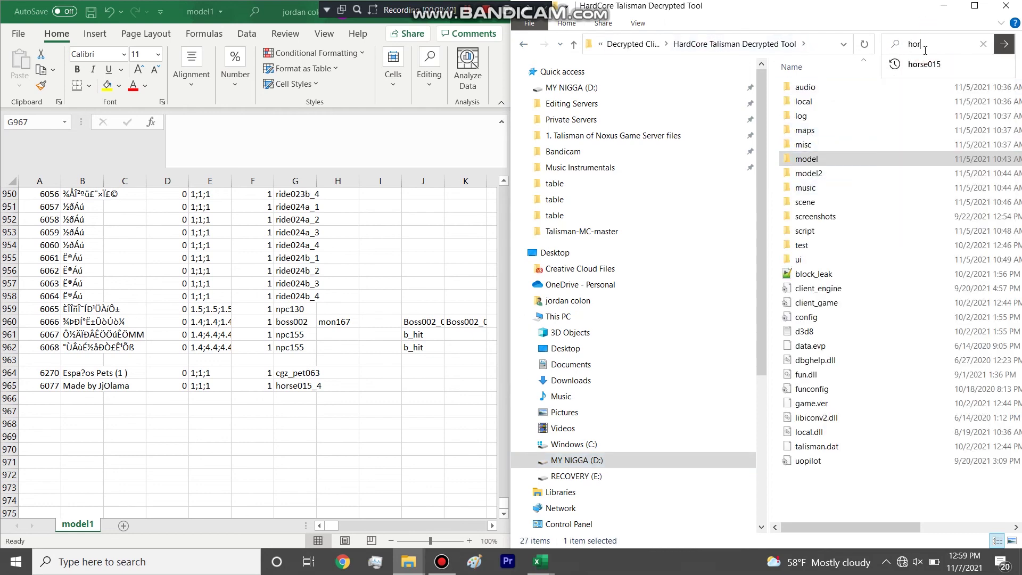
{"action": "type", "text": "se015"}
{"action": "key", "text": "Return"}
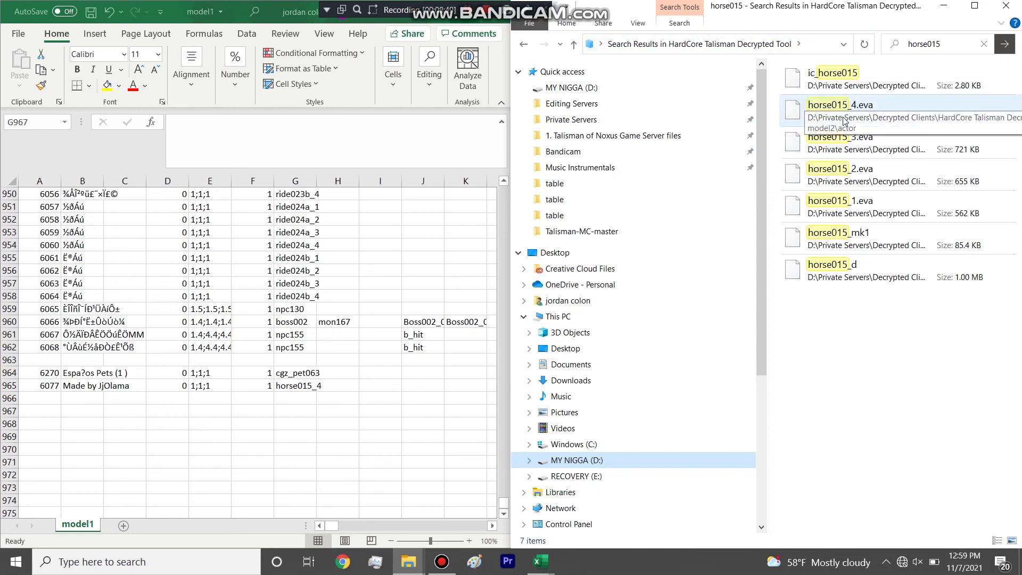
Copy the ic_horse015 icon and the horse015_4.eva model file into the Private Servers folder.
{"action": "left_click", "coordinate": [841, 125]}
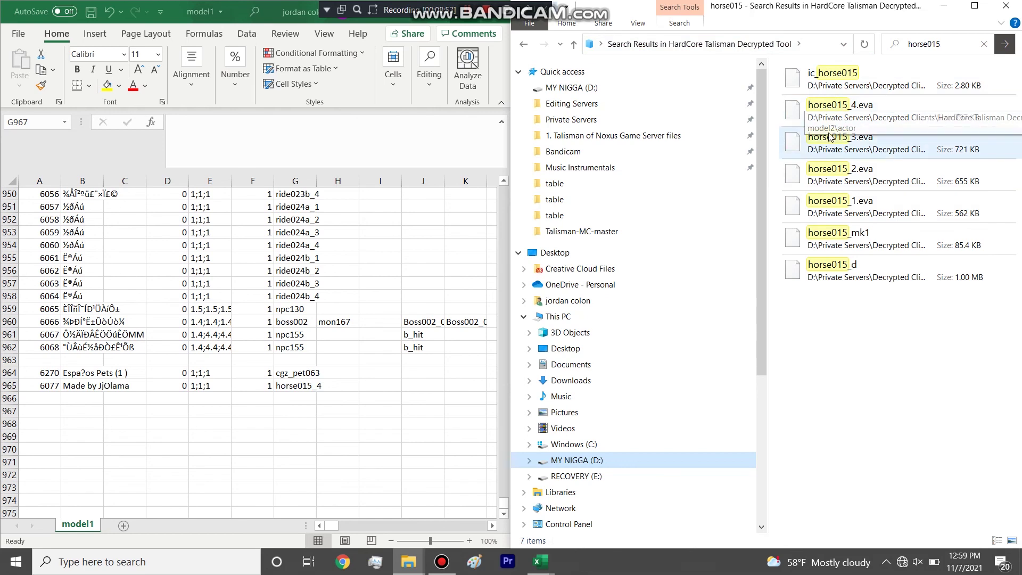
{"action": "left_click", "coordinate": [829, 125]}
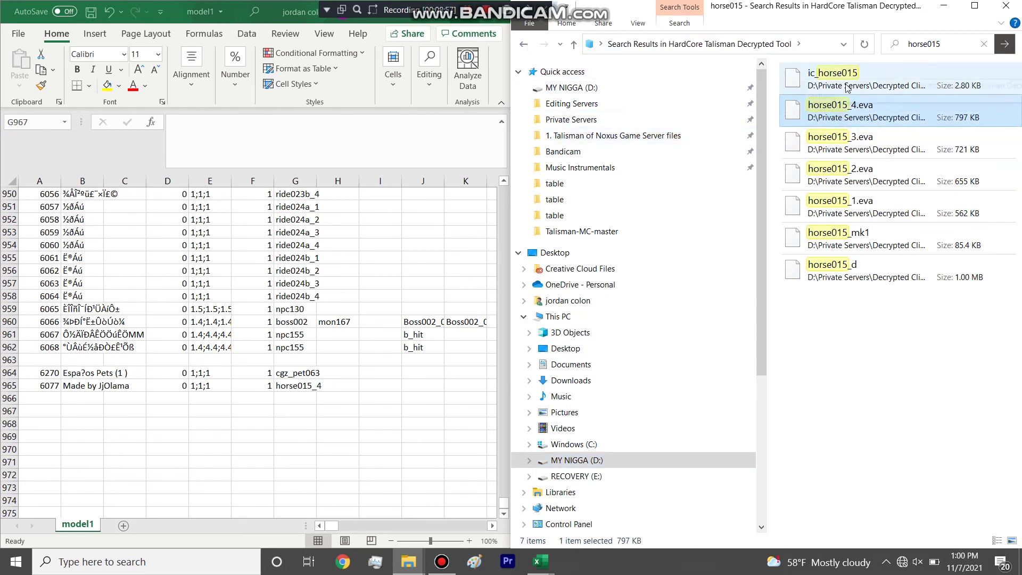
{"action": "left_click", "coordinate": [808, 78]}
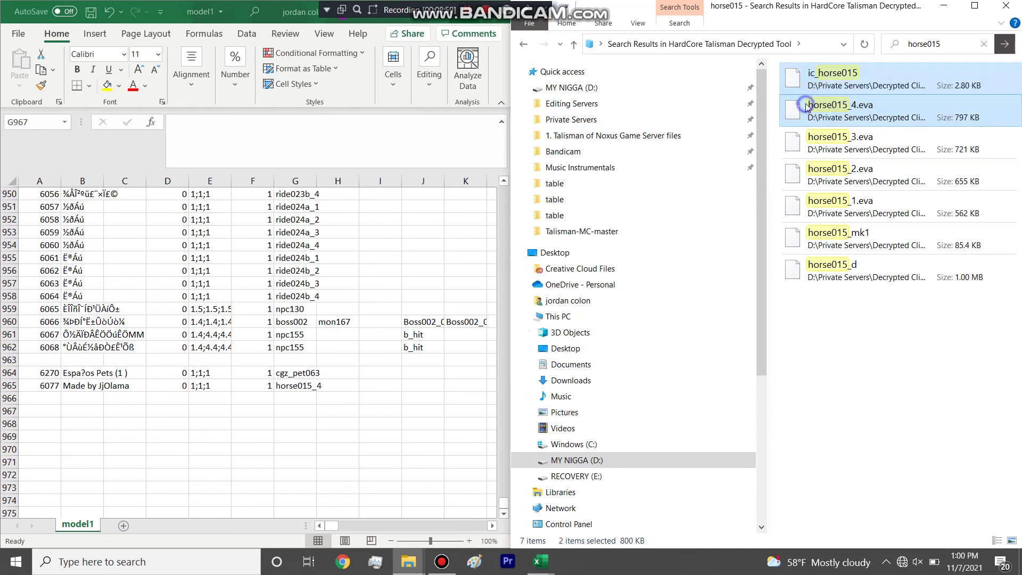
{"action": "right_click", "coordinate": [805, 105]}
{"action": "left_click", "coordinate": [834, 289]}
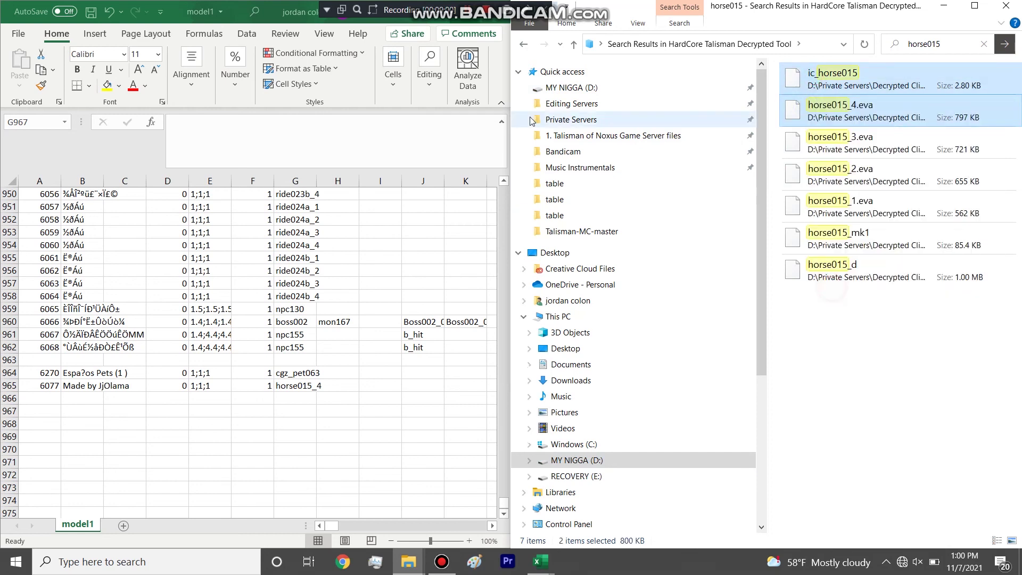
{"action": "right_click", "coordinate": [564, 122]}
{"action": "left_click", "coordinate": [611, 377]}
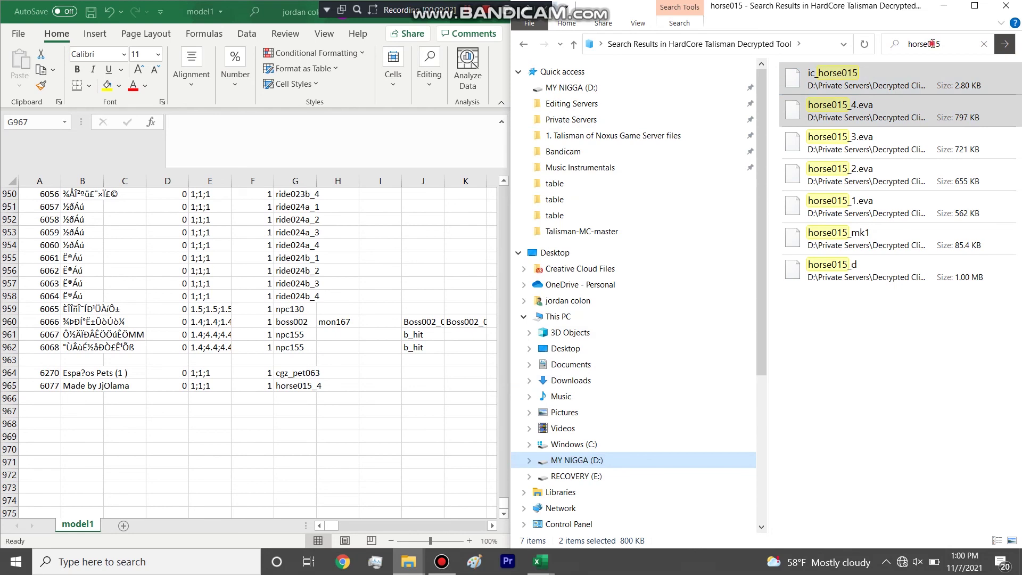
Search the client for "ic_cgz_pet06" and copy the ic_cgz_pet063 icon file into the Private Servers folder.
{"action": "left_click", "coordinate": [932, 44]}
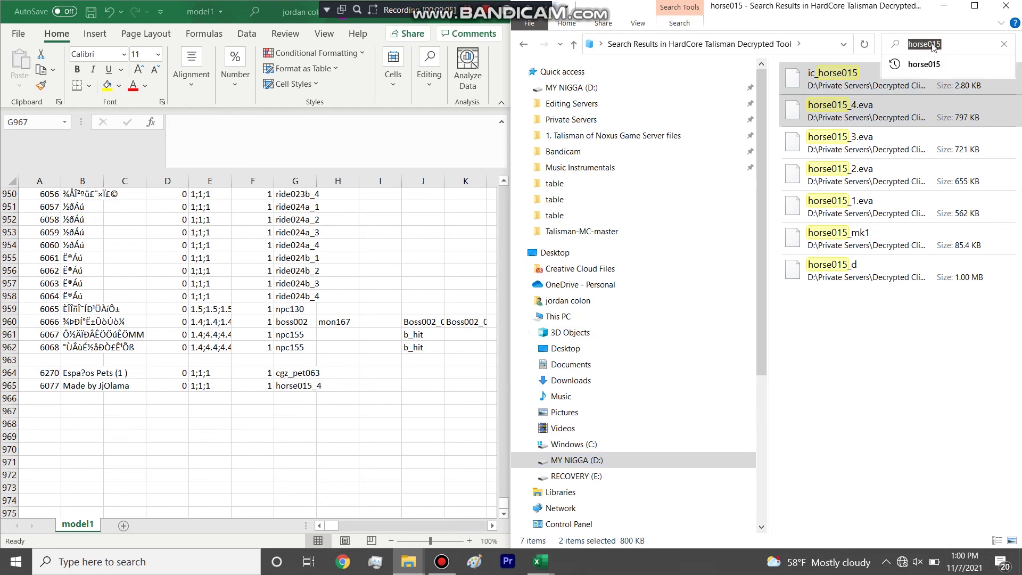
{"action": "type", "text": "ic_cgz"}
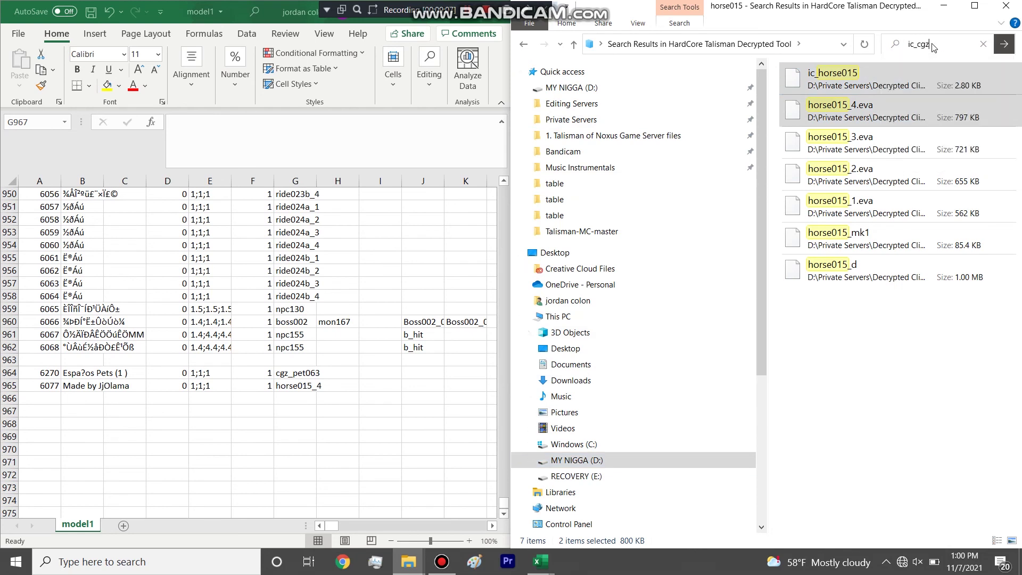
{"action": "type", "text": "_pet06"}
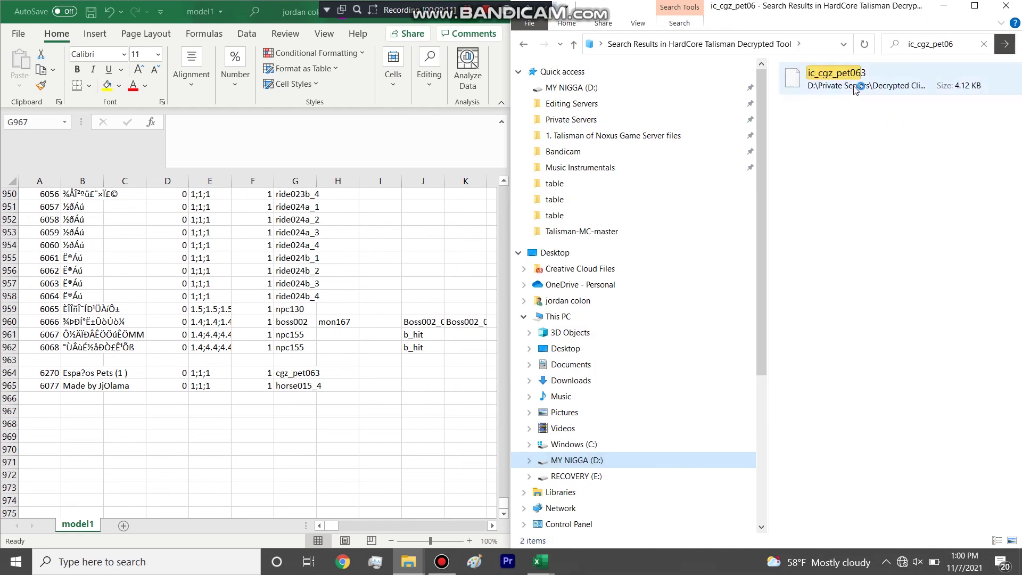
{"action": "left_click", "coordinate": [855, 90]}
{"action": "right_click", "coordinate": [565, 124]}
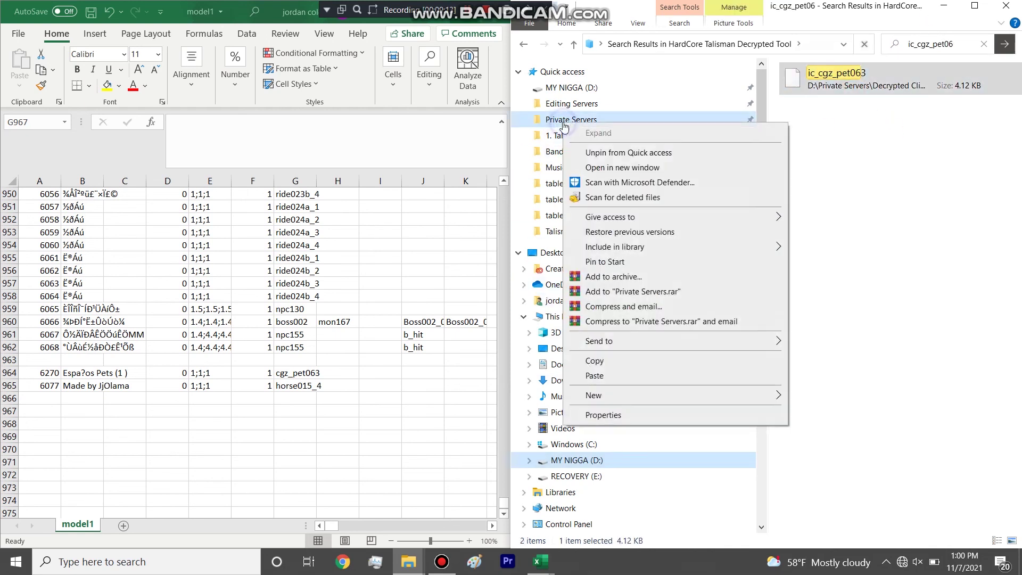
{"action": "left_click", "coordinate": [596, 376]}
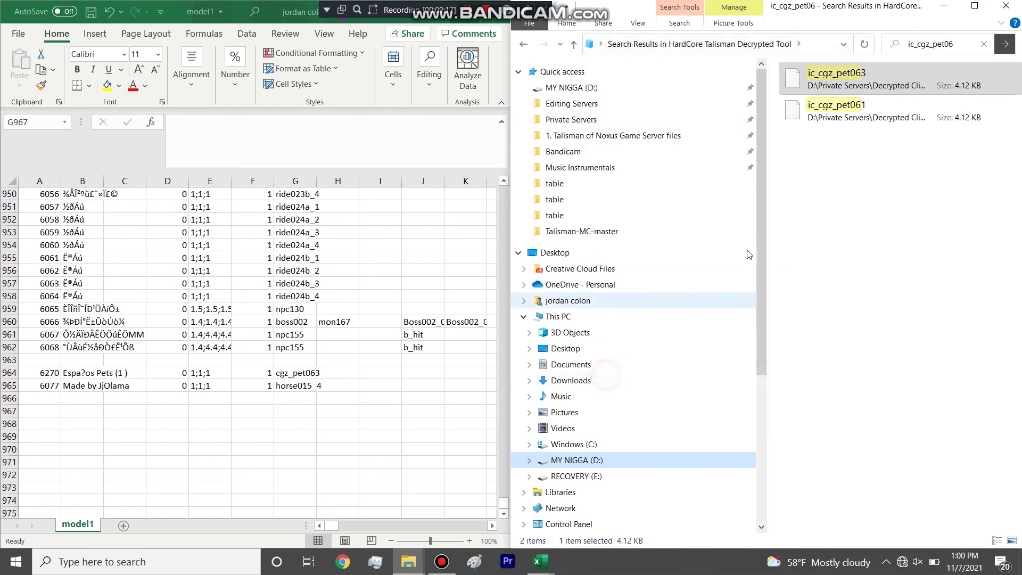
Go back to Decrypted Clients and open the local\common\table folder of the Olympus Crusade Decrypted Tool client.
{"action": "left_click", "coordinate": [524, 45]}
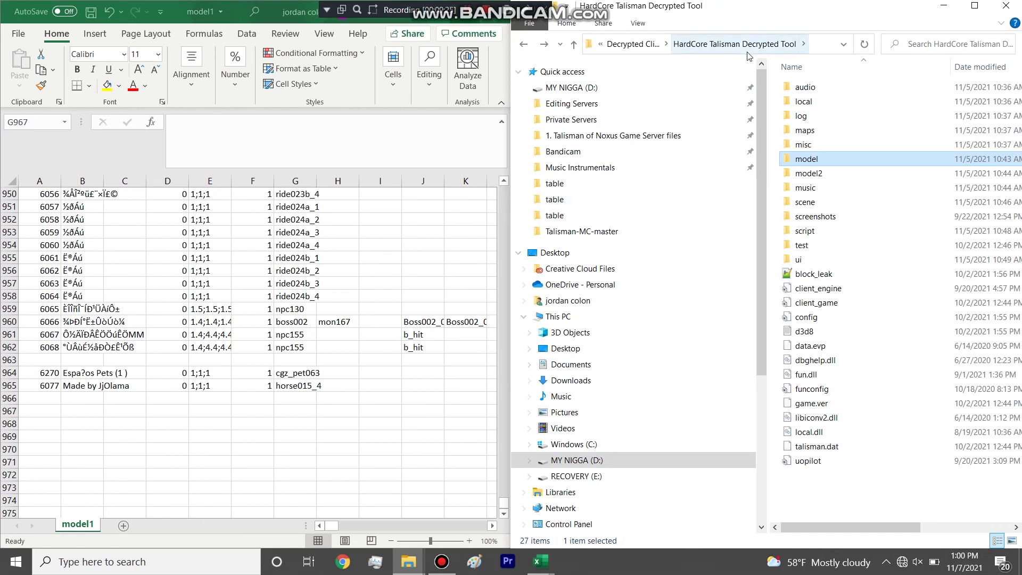
{"action": "left_click", "coordinate": [631, 44]}
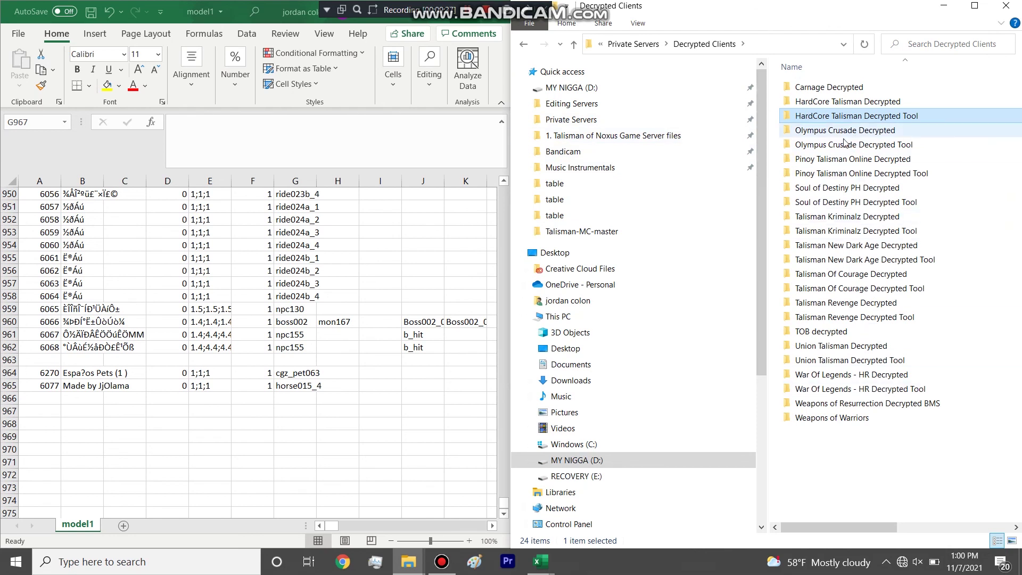
{"action": "key", "text": "alt+Tab"}
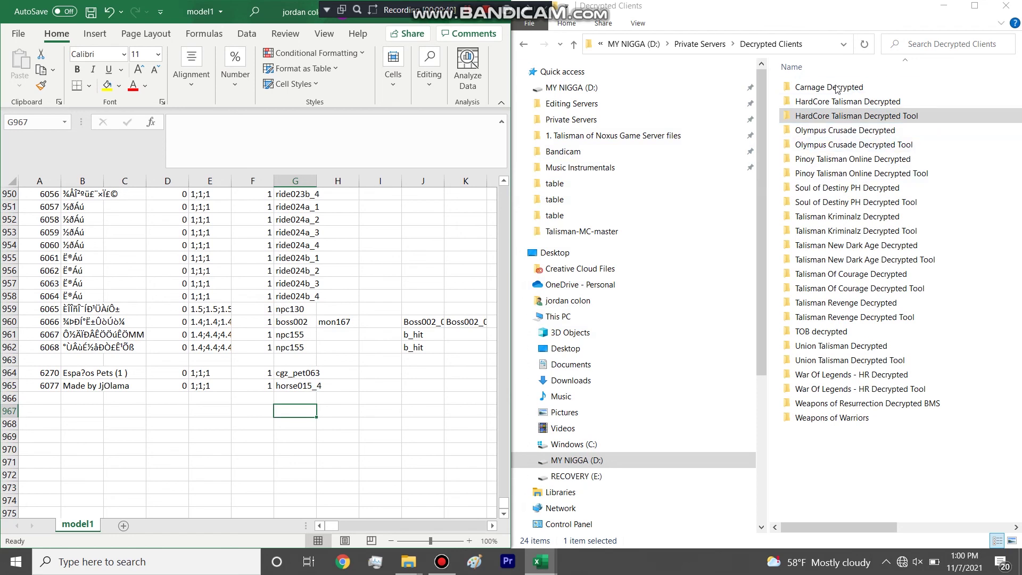
{"action": "double_click", "coordinate": [815, 145]}
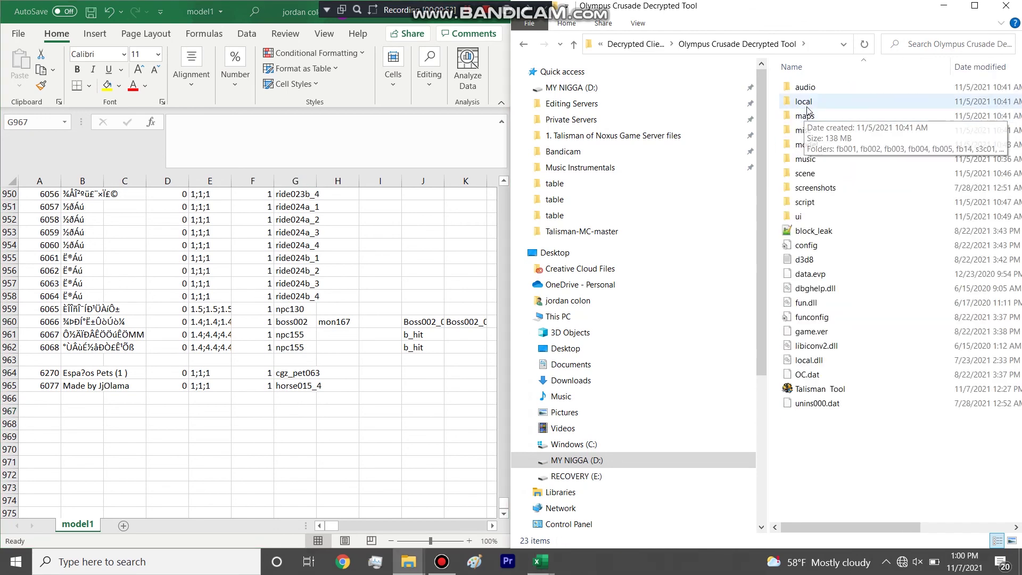
{"action": "left_click", "coordinate": [806, 104]}
{"action": "double_click", "coordinate": [806, 107]}
{"action": "double_click", "coordinate": [803, 87]}
{"action": "double_click", "coordinate": [942, 169]}
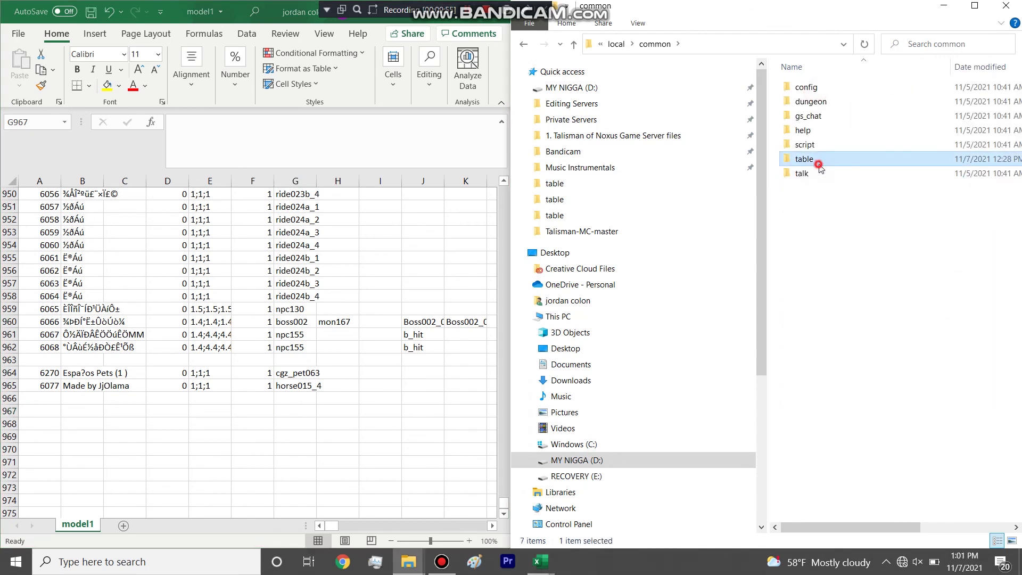
Sort the table folder by date modified and open the item, npc, npc_rebirth, ride and model tables in Excel.
{"action": "left_click", "coordinate": [979, 66]}
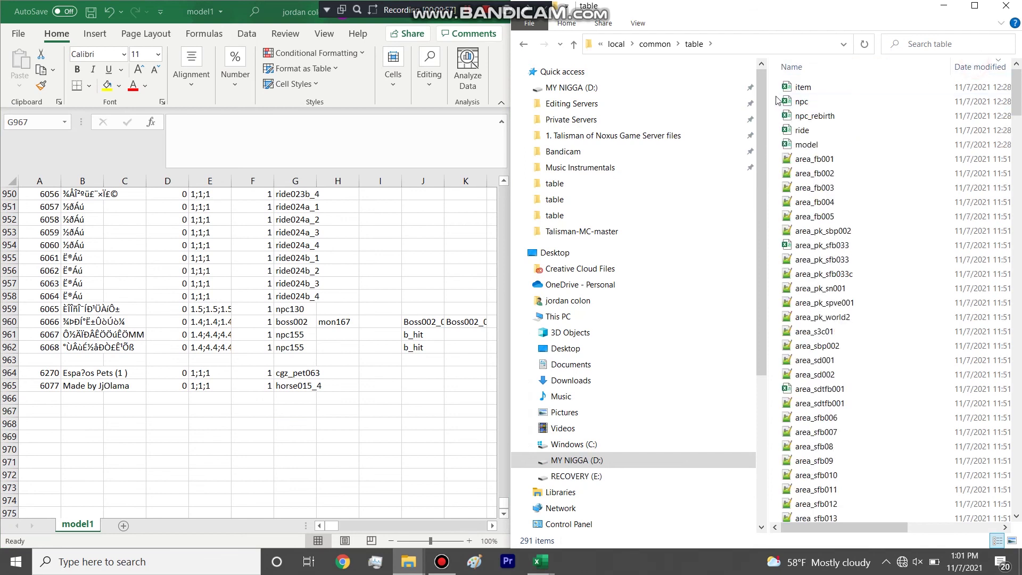
{"action": "left_click_drag", "start_coordinate": [777, 88], "coordinate": [802, 150]}
{"action": "right_click", "coordinate": [799, 132]}
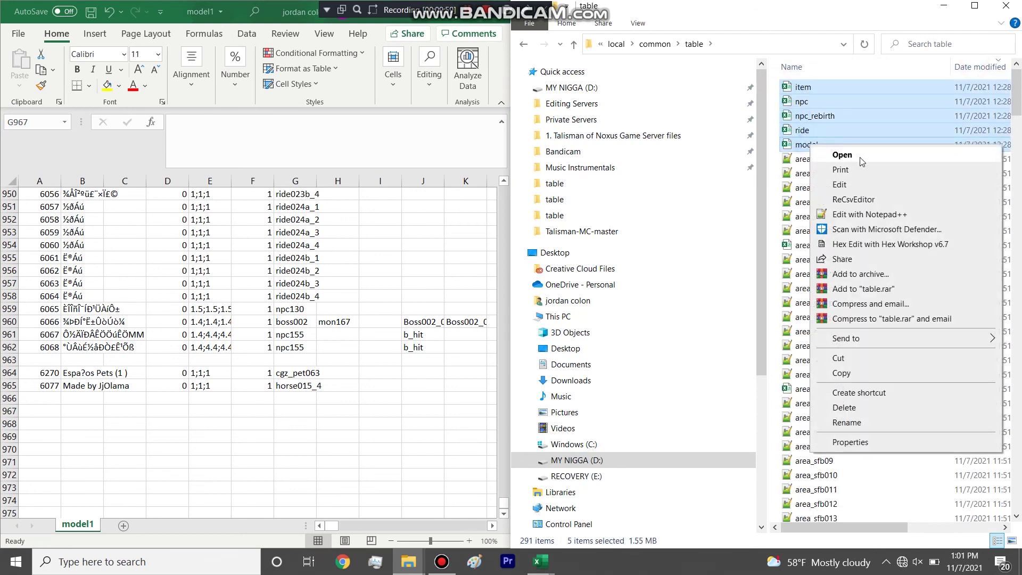
{"action": "left_click", "coordinate": [814, 142]}
{"action": "left_click", "coordinate": [378, 22]}
Copy the mount row with ID 13337 from the Olympus Crusade item sheet into row 3343 of item1.
{"action": "left_click", "coordinate": [632, 308]}
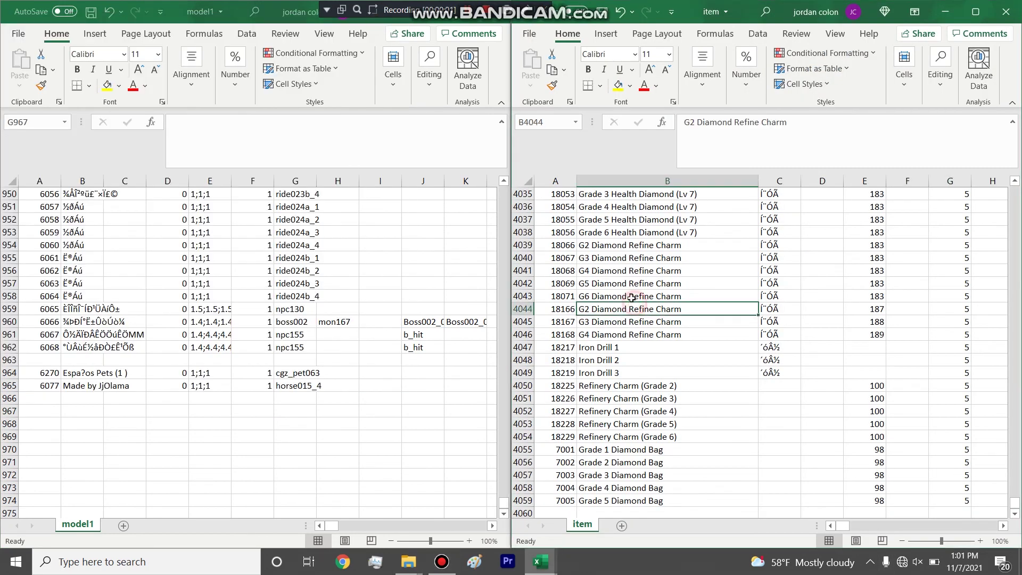
{"action": "scroll", "coordinate": [632, 298], "scroll_direction": "up", "scroll_amount": 10}
{"action": "scroll", "coordinate": [632, 298], "scroll_direction": "up", "scroll_amount": 20}
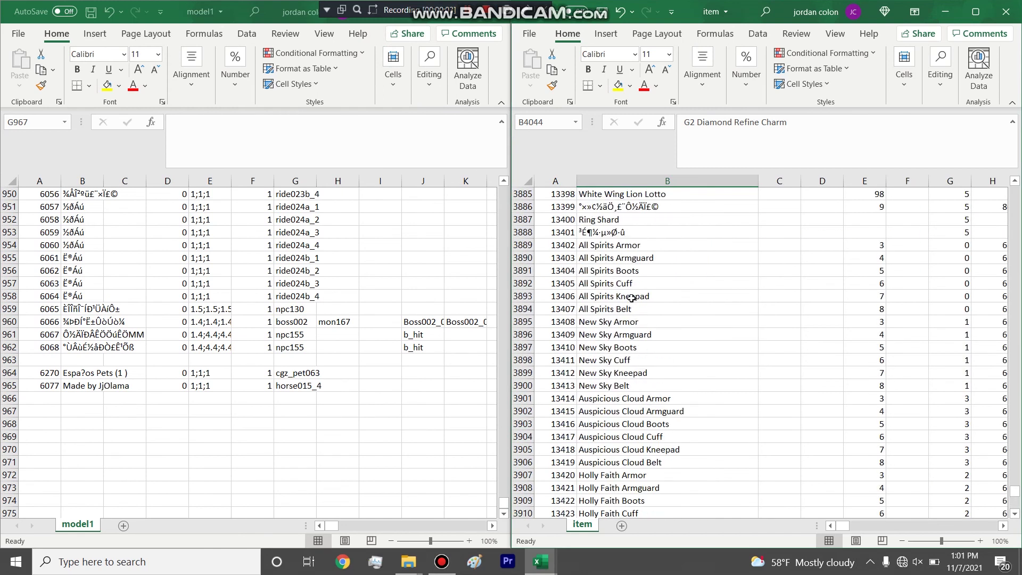
{"action": "scroll", "coordinate": [632, 298], "scroll_direction": "up", "scroll_amount": 17}
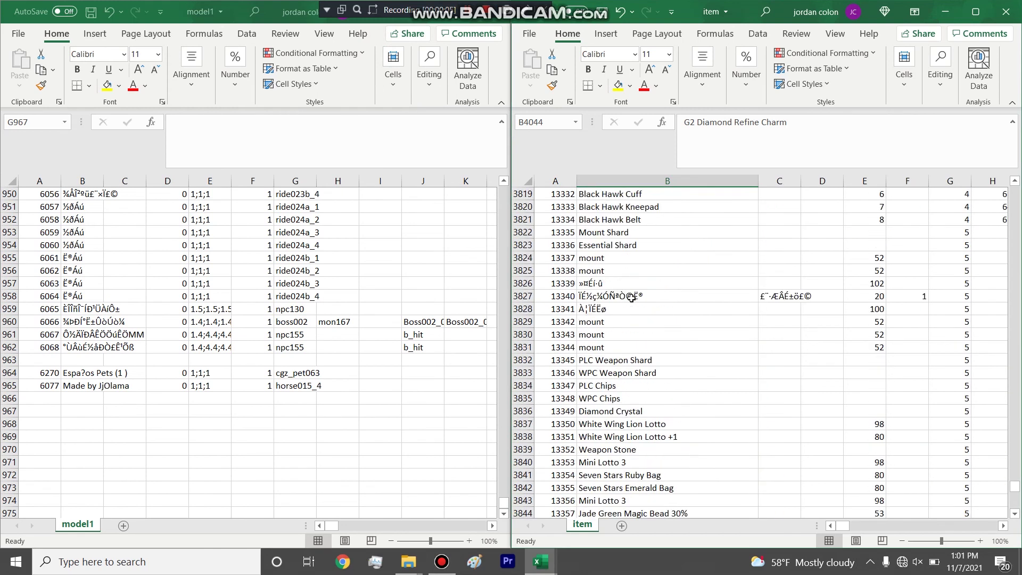
{"action": "left_click", "coordinate": [537, 416]}
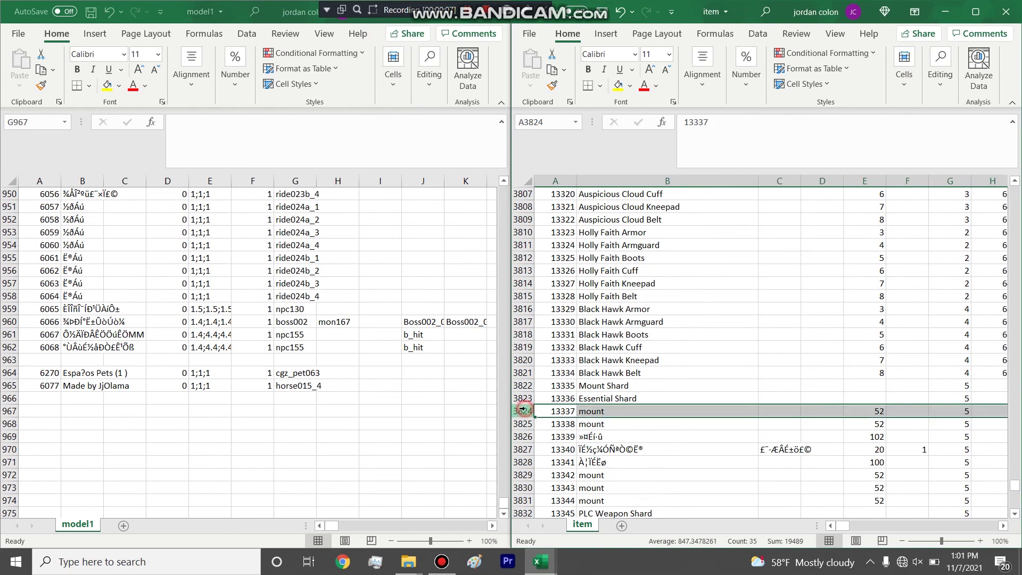
{"action": "key", "text": "ctrl+c"}
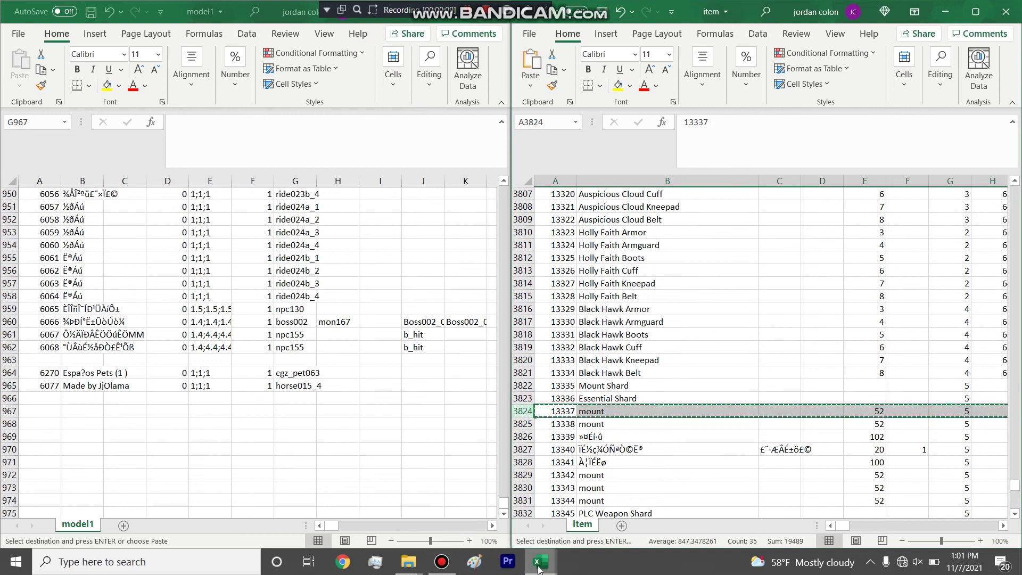
{"action": "left_click", "coordinate": [541, 562]}
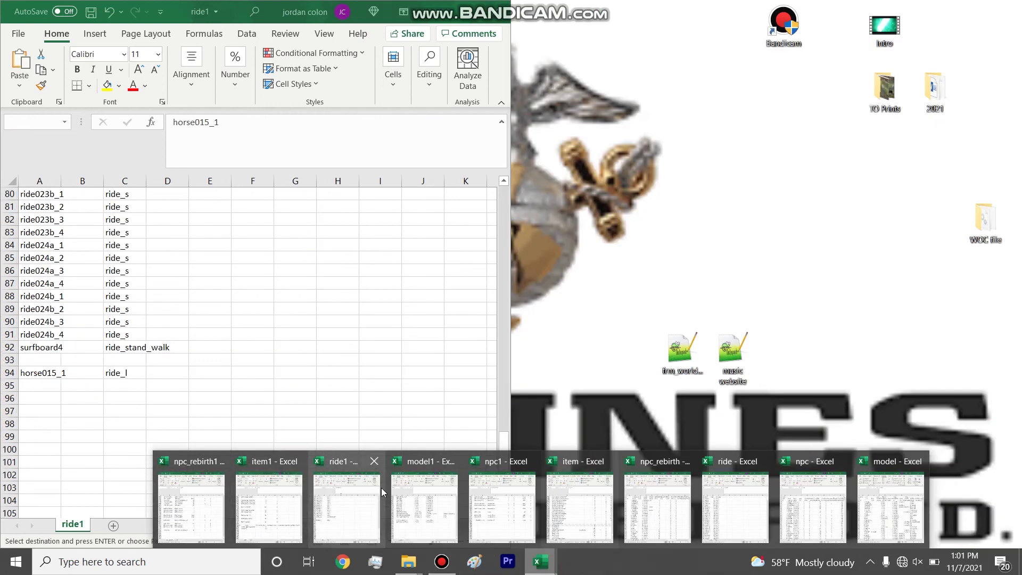
{"action": "mouse_move", "coordinate": [270, 478]}
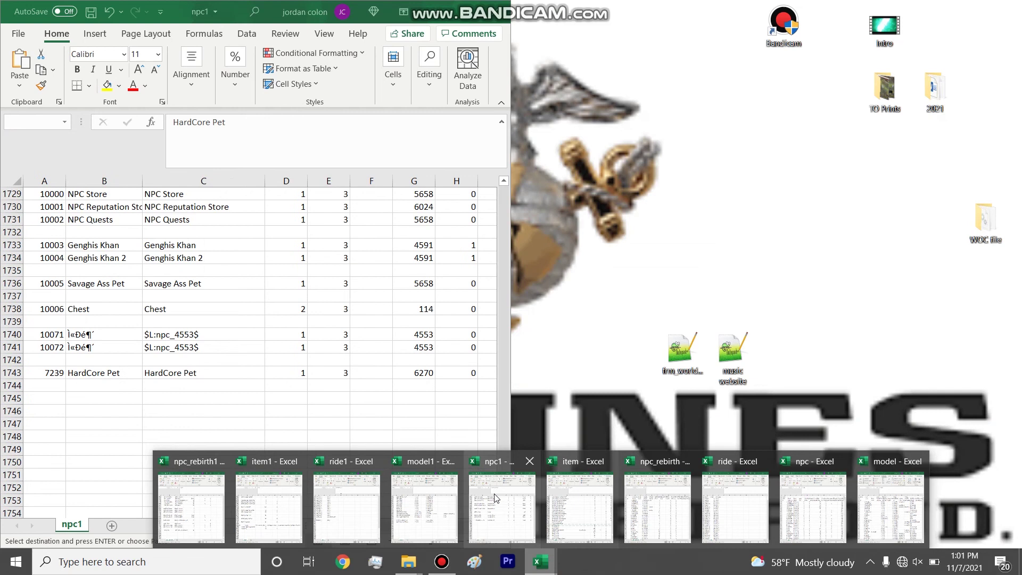
{"action": "left_click", "coordinate": [248, 490]}
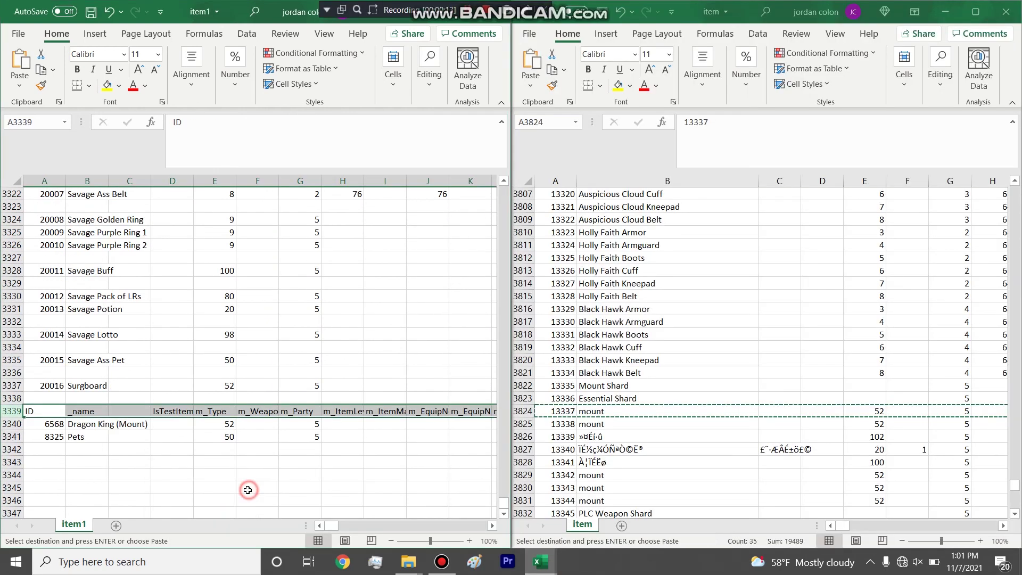
{"action": "left_click", "coordinate": [9, 463]}
{"action": "key", "text": "ctrl+v"}
Search the Olympus Crusade item sheet for "Pe" to locate a pet entry.
{"action": "left_click", "coordinate": [627, 376]}
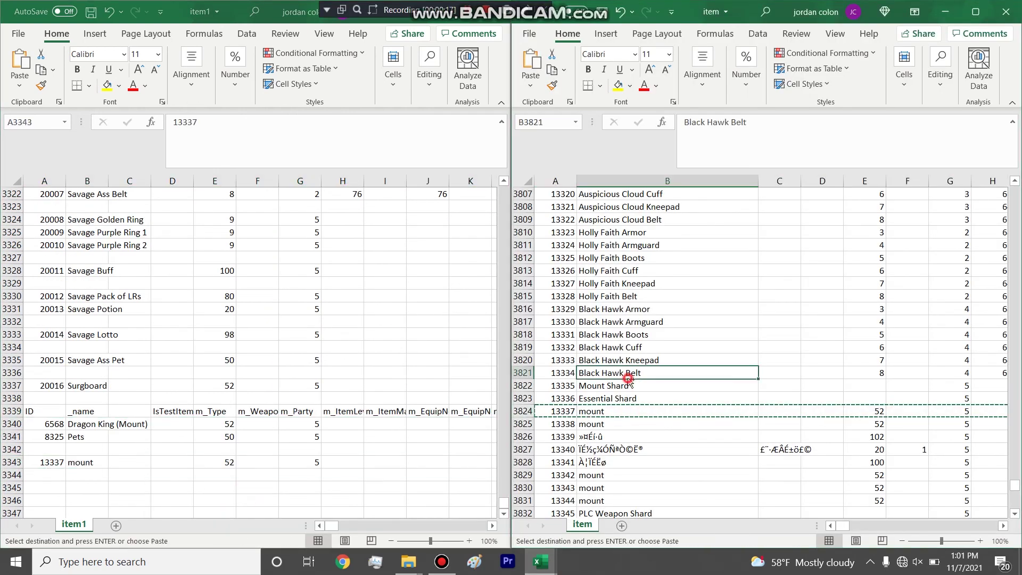
{"action": "key", "text": "ctrl+f"}
{"action": "type", "text": "Pe"}
{"action": "key", "text": "Return"}
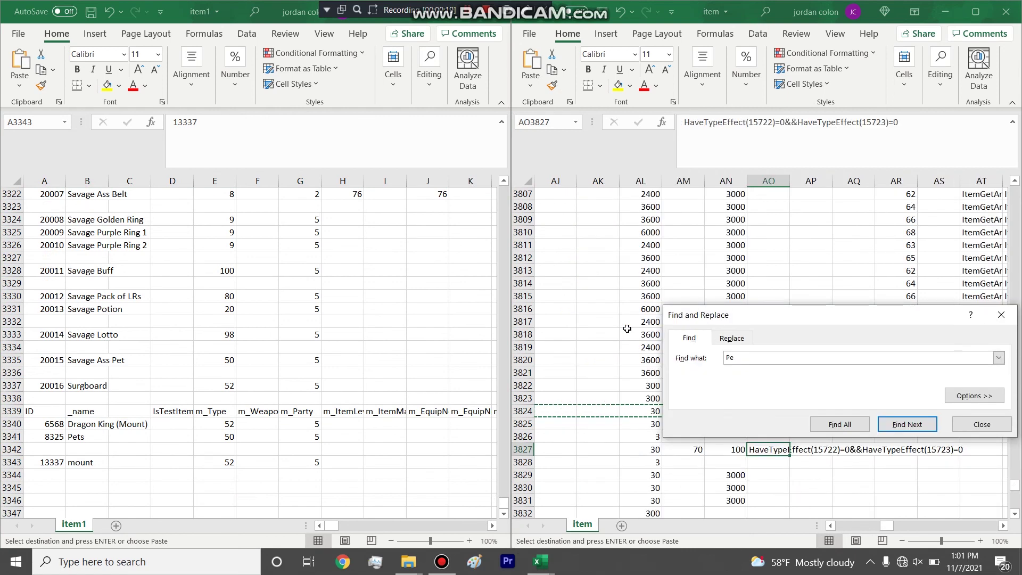
{"action": "key", "text": "Return"}
{"action": "key", "text": "Escape"}
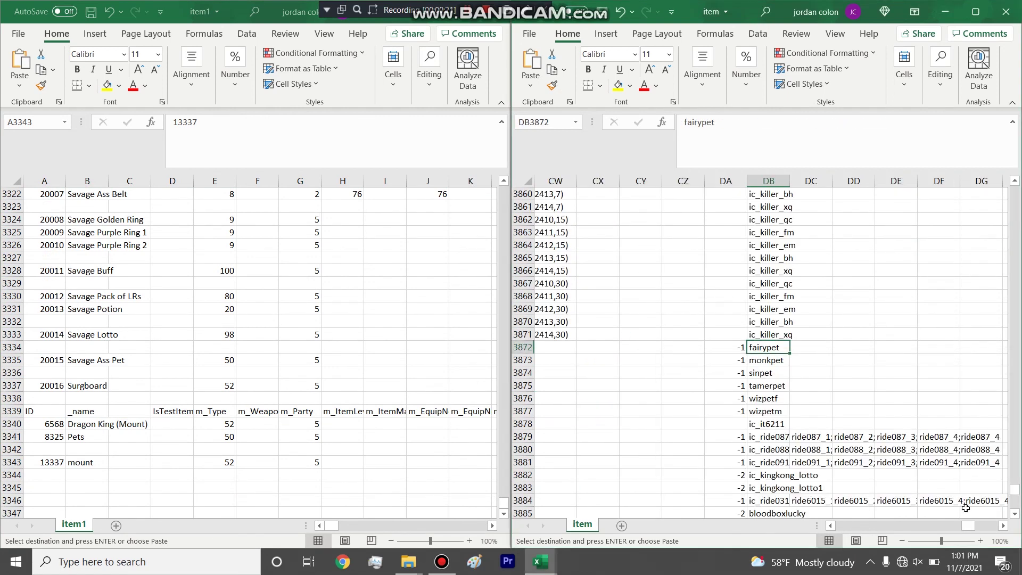
Copy the Champ Series Fairy pet row with ID 13385 into row 3344 of item1 and close the source item sheet without saving.
{"action": "left_click_drag", "start_coordinate": [962, 527], "coordinate": [842, 526]}
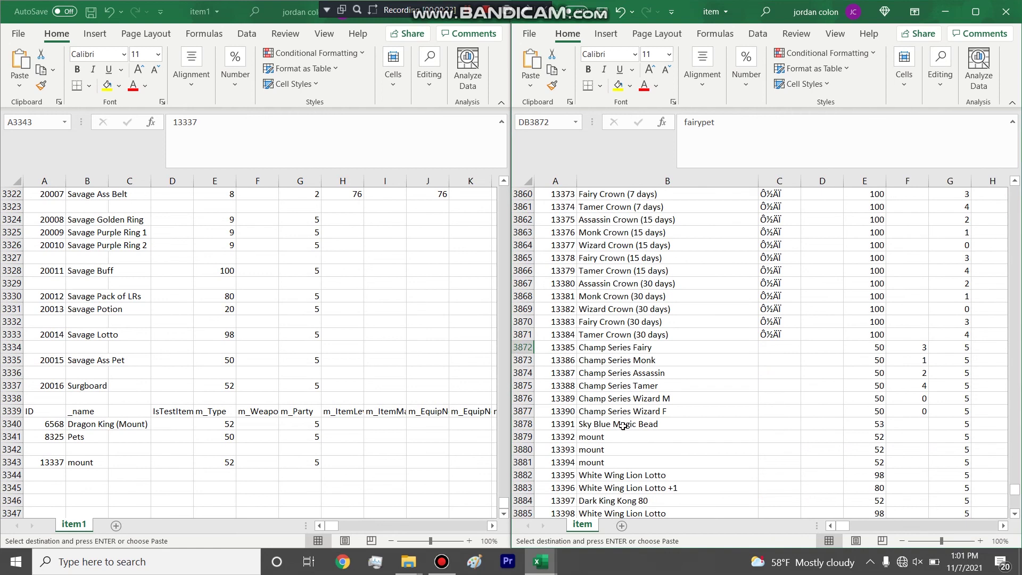
{"action": "left_click", "coordinate": [521, 345]}
{"action": "key", "text": "ctrl+c"}
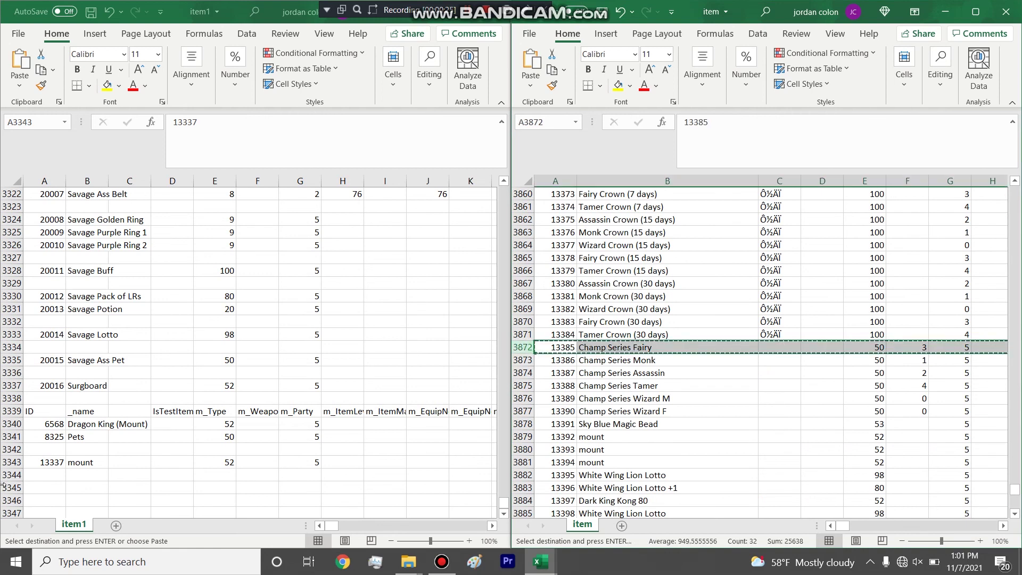
{"action": "left_click", "coordinate": [10, 475]}
{"action": "key", "text": "ctrl+v"}
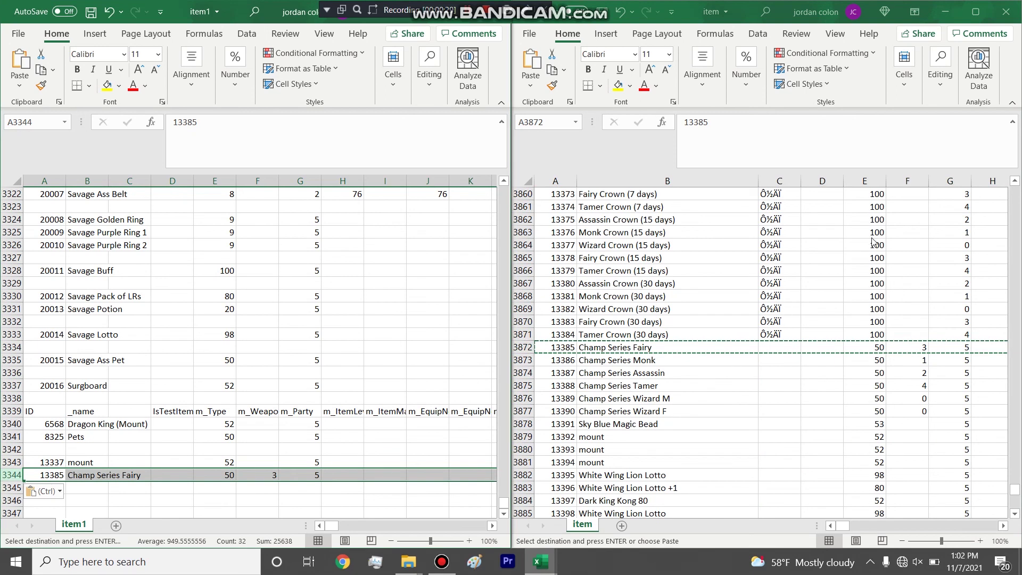
{"action": "left_click", "coordinate": [1014, 8]}
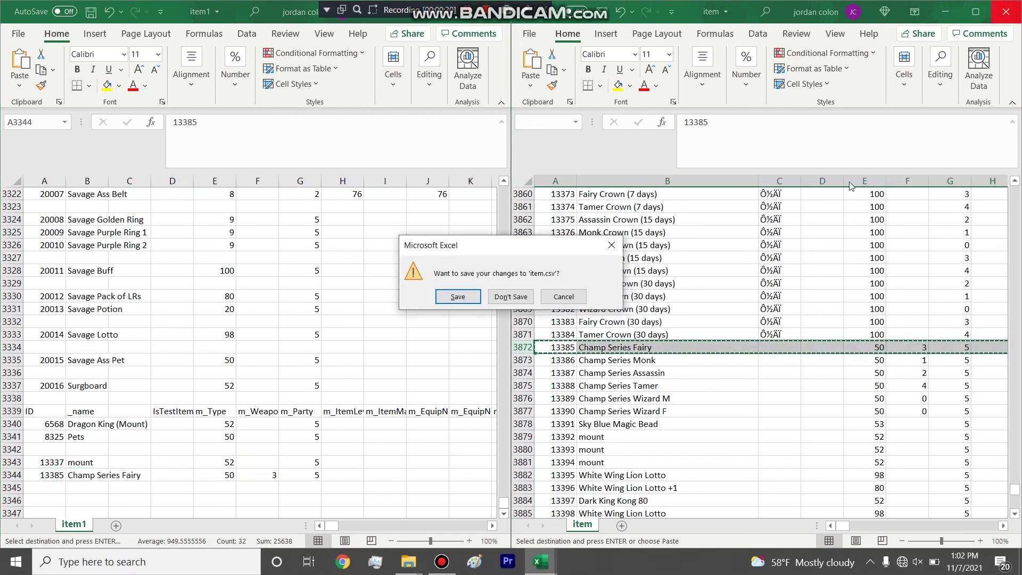
{"action": "left_click", "coordinate": [511, 296]}
{"action": "left_click", "coordinate": [516, 325]}
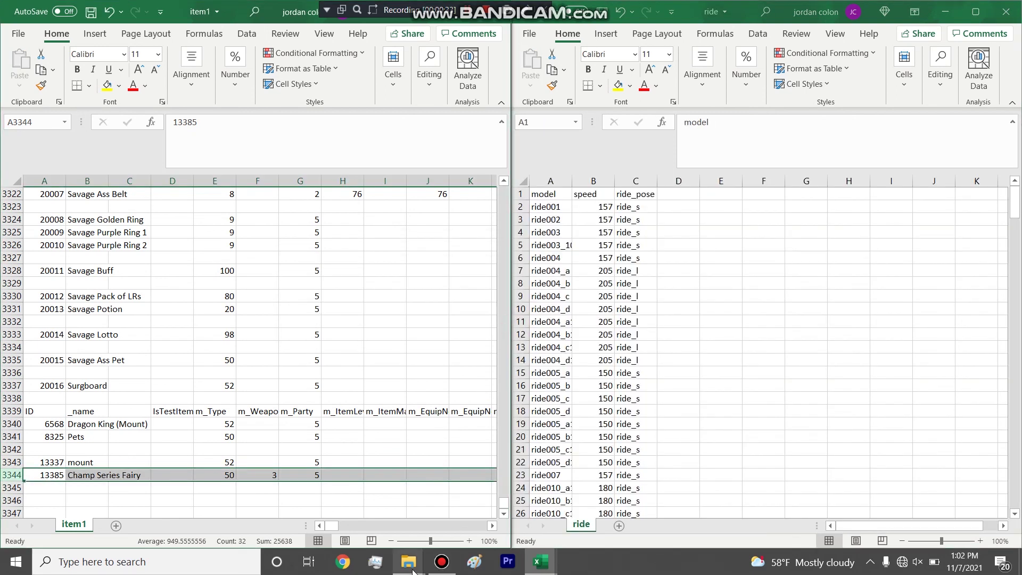
Compare the Icon entries of the mount rows 3340 and 3343 in item1 and review the neighbouring item rows.
{"action": "left_click", "coordinate": [202, 398]}
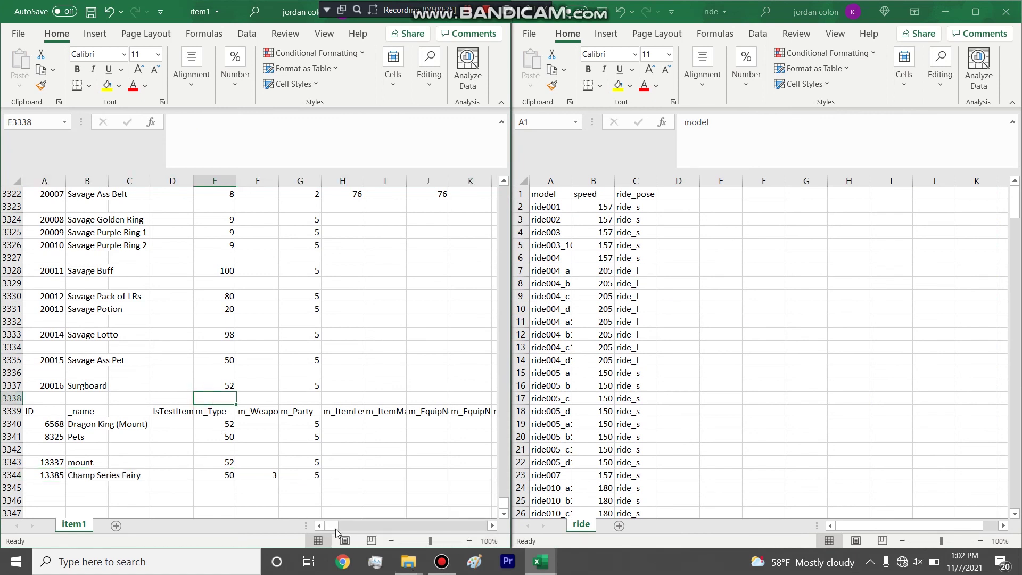
{"action": "left_click_drag", "start_coordinate": [336, 530], "coordinate": [452, 516]}
{"action": "left_click", "coordinate": [437, 462]}
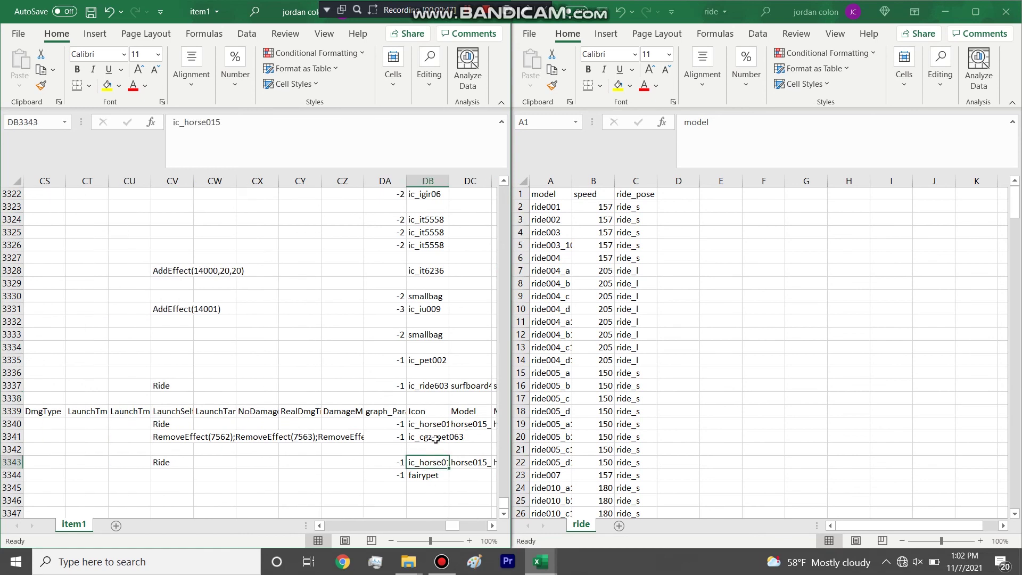
{"action": "left_click", "coordinate": [436, 422]}
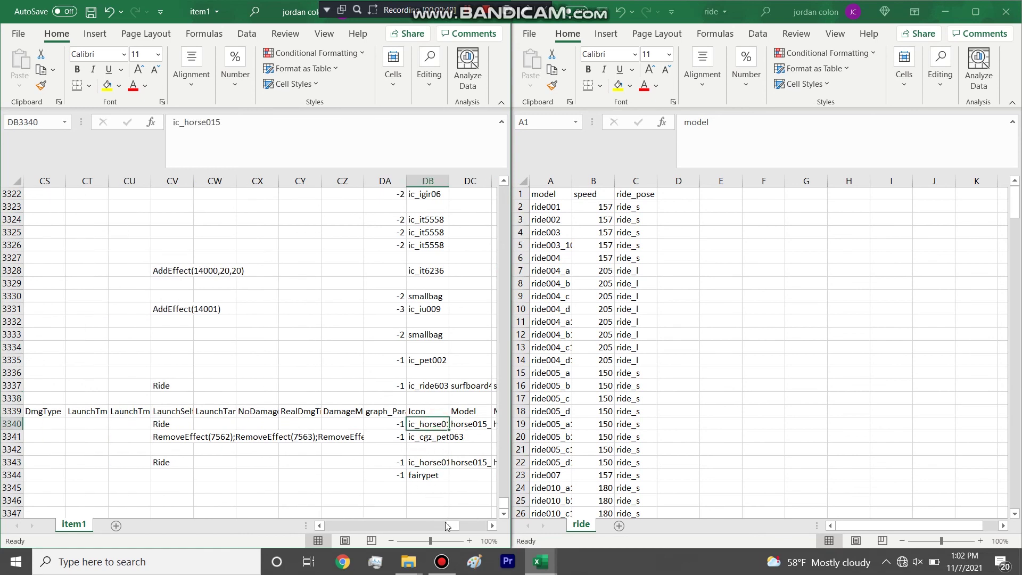
{"action": "left_click_drag", "start_coordinate": [451, 526], "coordinate": [175, 541]}
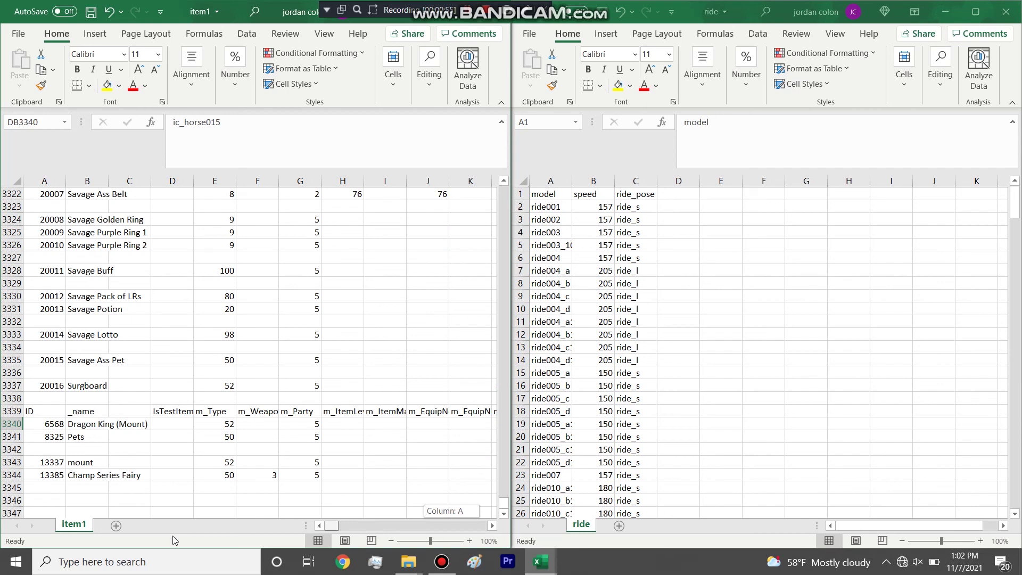
{"action": "scroll", "coordinate": [506, 387], "scroll_direction": "up", "scroll_amount": 8}
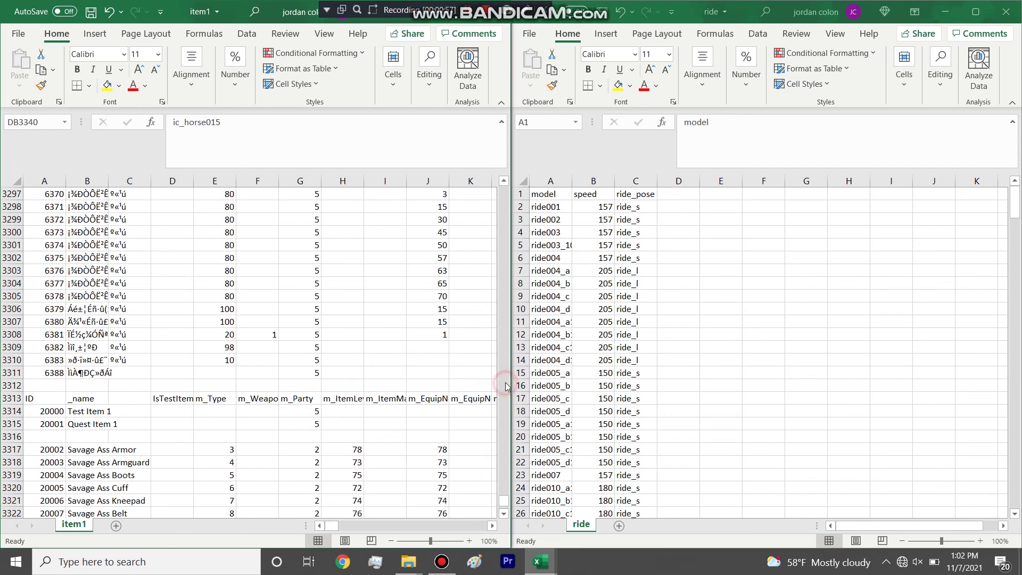
{"action": "left_click", "coordinate": [575, 346]}
{"action": "left_click_drag", "start_coordinate": [509, 514], "coordinate": [510, 512]}
{"action": "scroll", "coordinate": [503, 502], "scroll_direction": "down", "scroll_amount": 8}
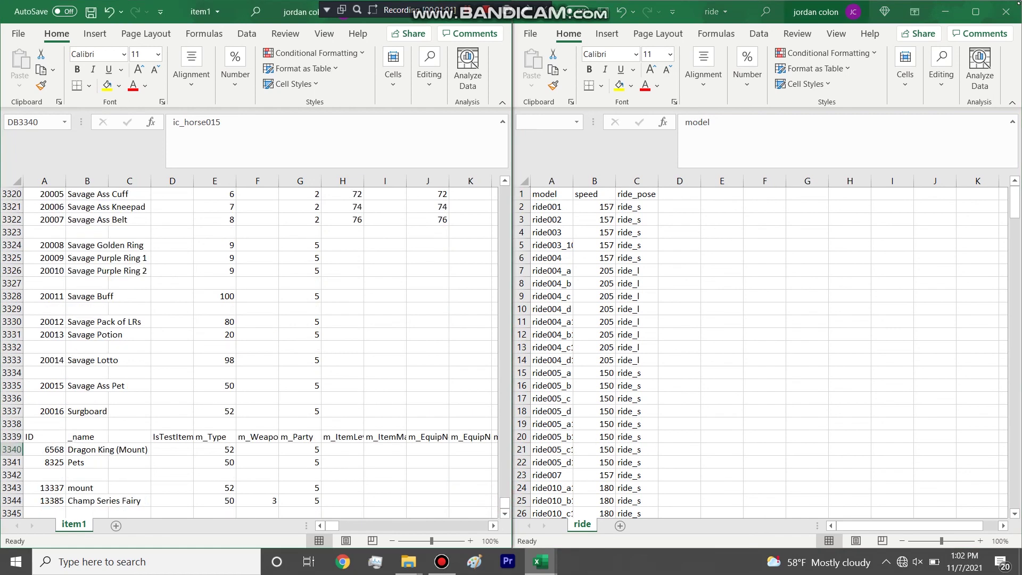
Close the Olympus Crusade ride sheet and search the npc sheet for the new pet's InitValue, 9681.
{"action": "left_click", "coordinate": [1006, 11]}
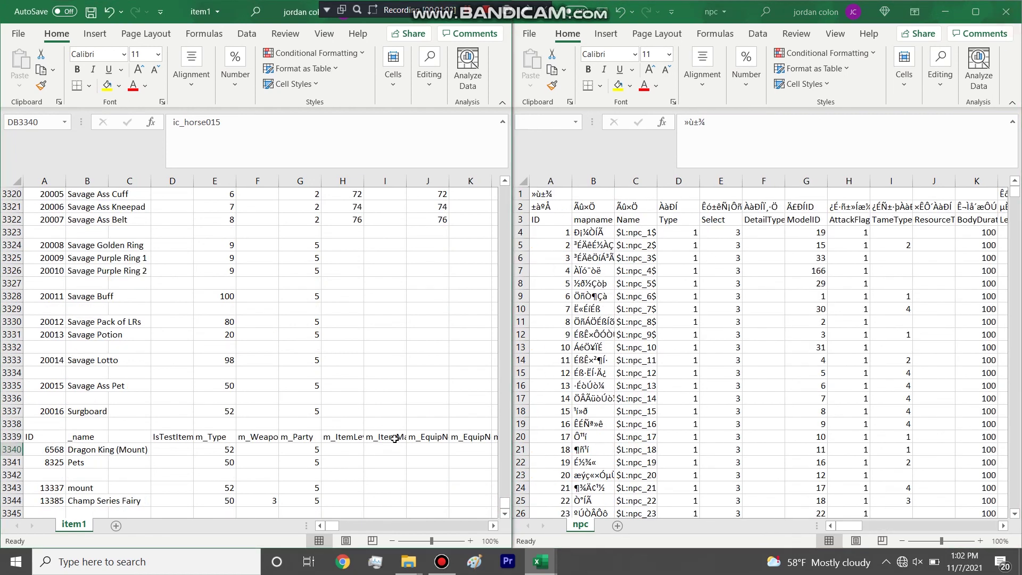
{"action": "left_click", "coordinate": [395, 438]}
{"action": "left_click", "coordinate": [635, 403]}
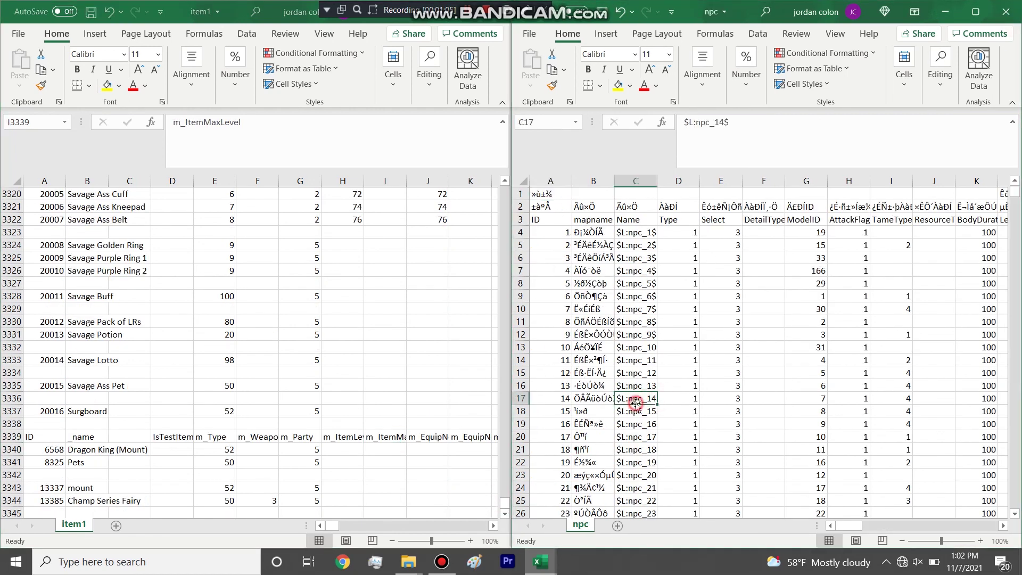
{"action": "left_click_drag", "start_coordinate": [332, 526], "coordinate": [391, 536]}
{"action": "left_click", "coordinate": [680, 386]}
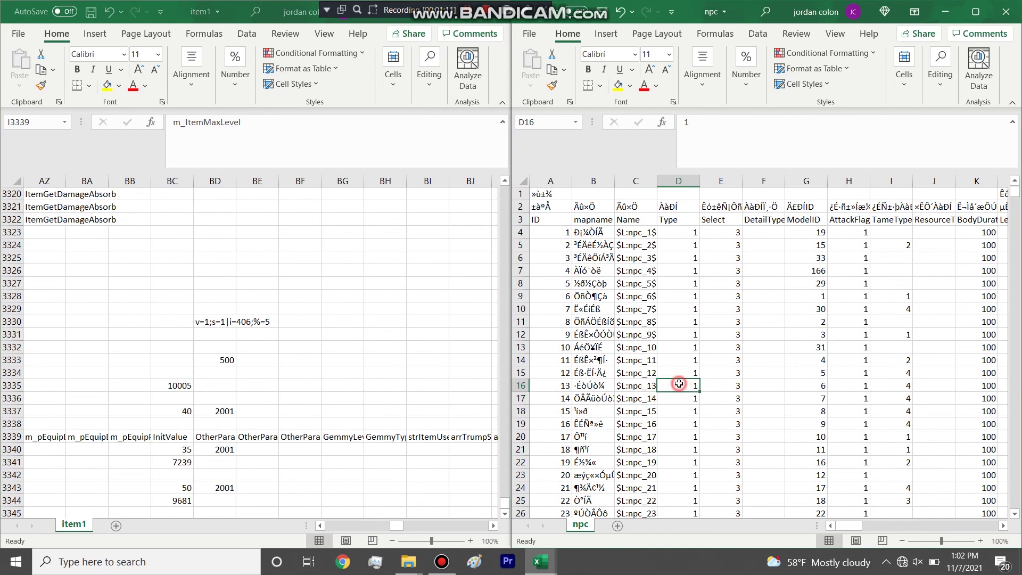
{"action": "key", "text": "ctrl+f"}
{"action": "type", "text": "9681"}
{"action": "key", "text": "Return"}
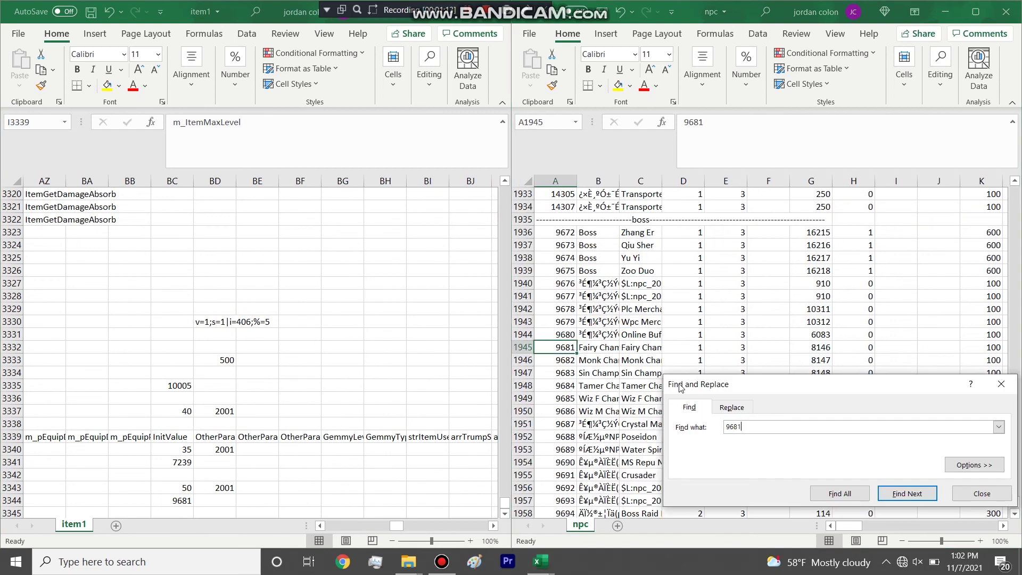
Copy the Fairy Champ row with ID 9681 from the npc sheet into row 1744 of npc1.
{"action": "key", "text": "Escape"}
{"action": "left_click", "coordinate": [527, 347]}
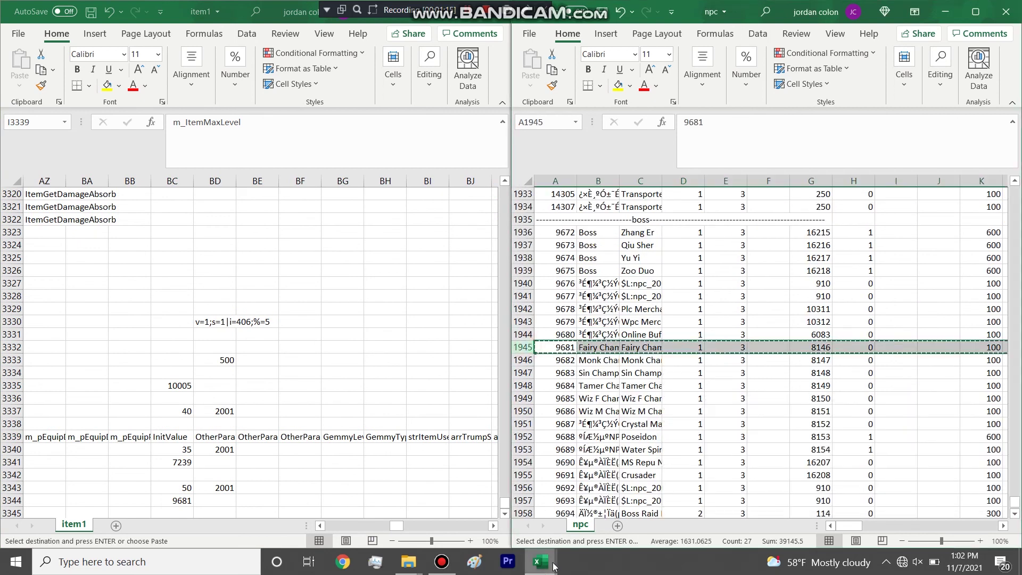
{"action": "key", "text": "ctrl+c"}
{"action": "left_click", "coordinate": [544, 567]}
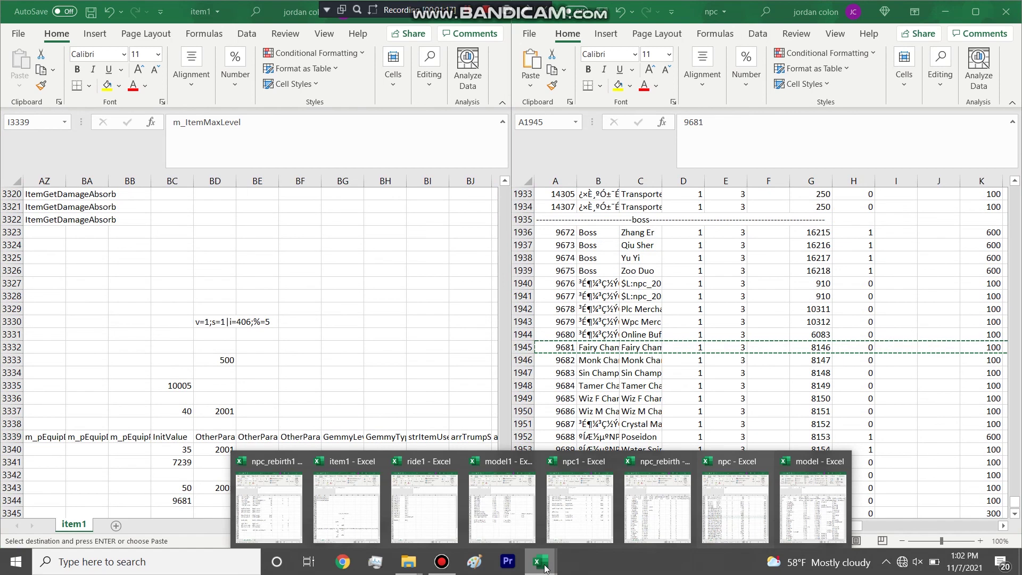
{"action": "left_click", "coordinate": [585, 508]}
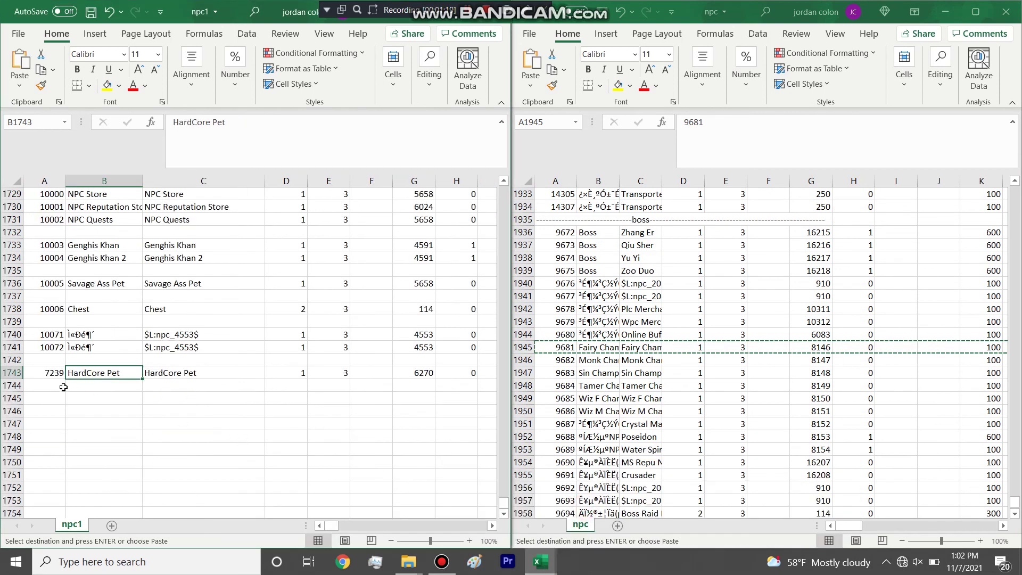
{"action": "left_click", "coordinate": [14, 389]}
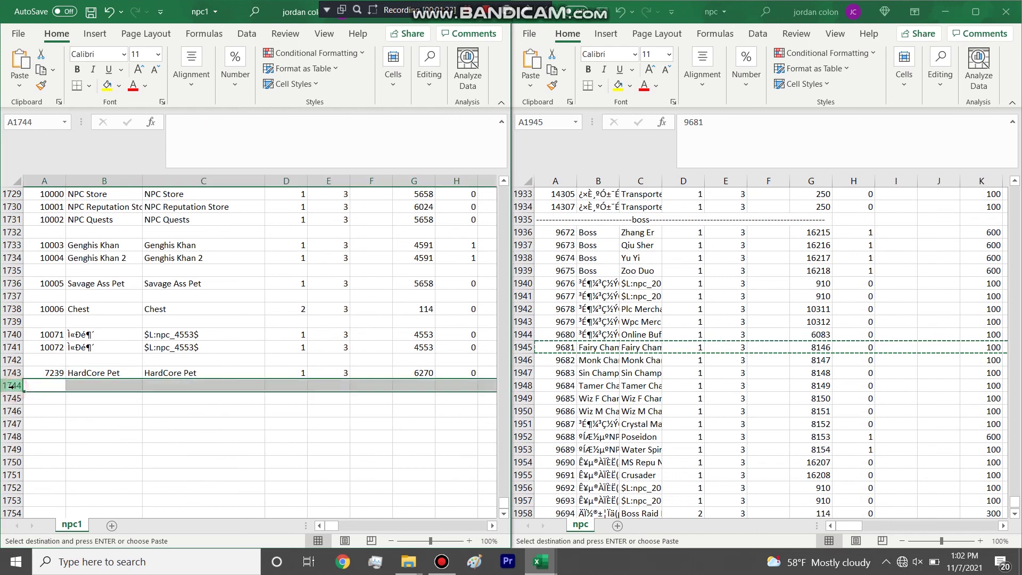
{"action": "key", "text": "ctrl+v"}
Set both name cells of row 1744 in npc1 to "Olympus Pet" and close the source npc sheet.
{"action": "left_click", "coordinate": [161, 386]}
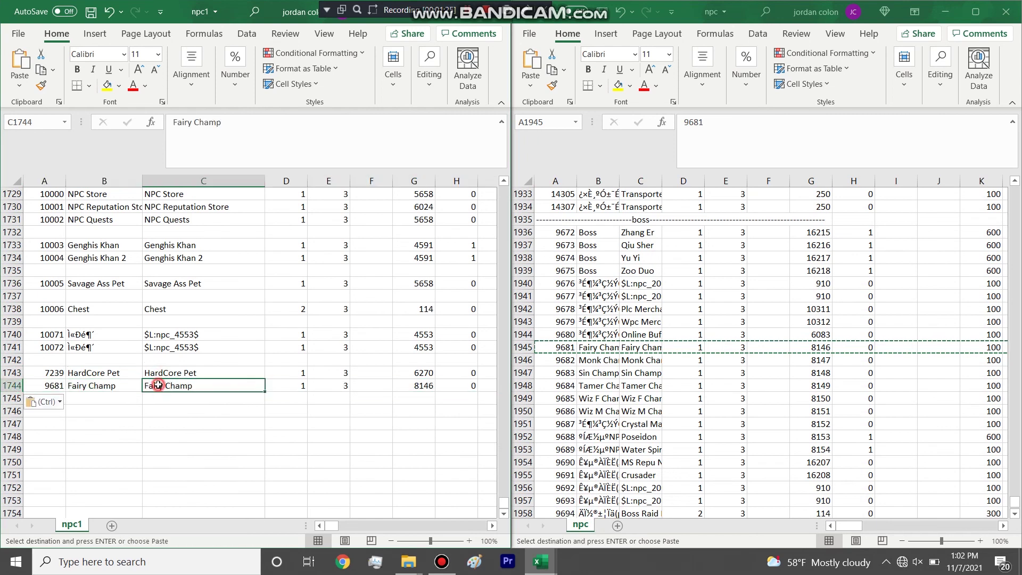
{"action": "type", "text": "Olympus Pet"}
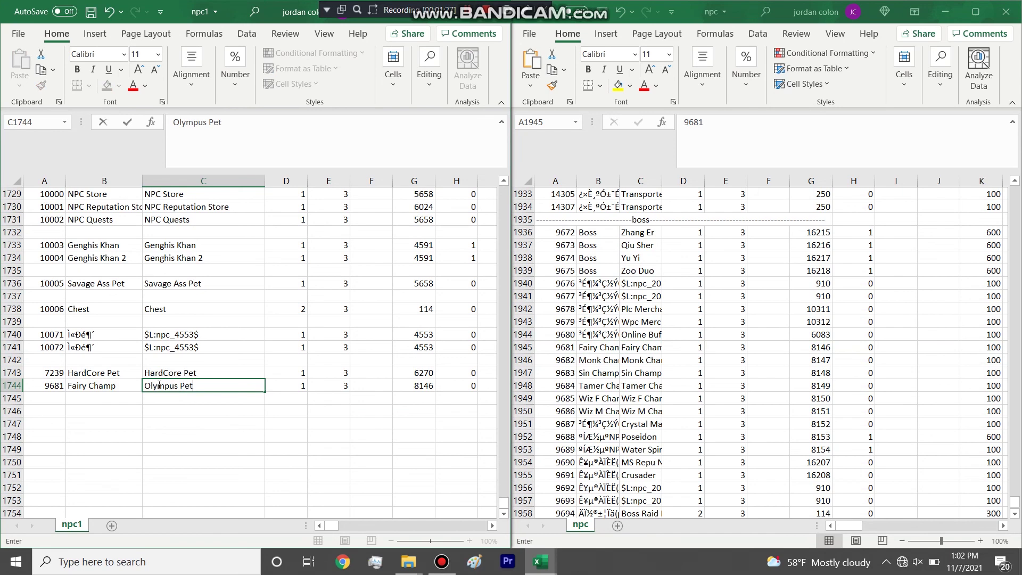
{"action": "key", "text": "Return"}
{"action": "left_click", "coordinate": [188, 387]}
{"action": "key", "text": "ctrl+c"}
{"action": "left_click", "coordinate": [117, 388]}
{"action": "key", "text": "ctrl+v"}
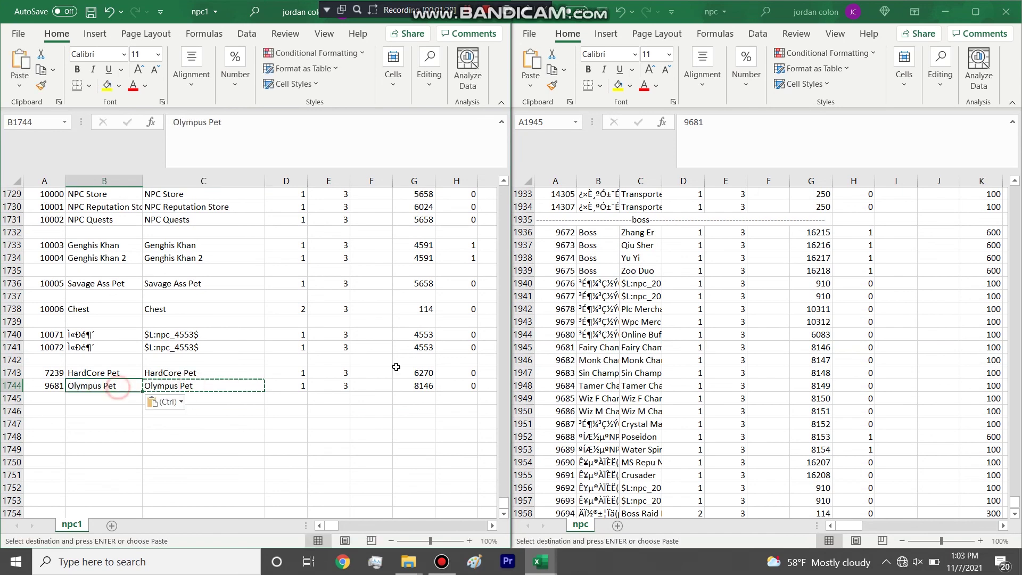
{"action": "left_click", "coordinate": [524, 347]}
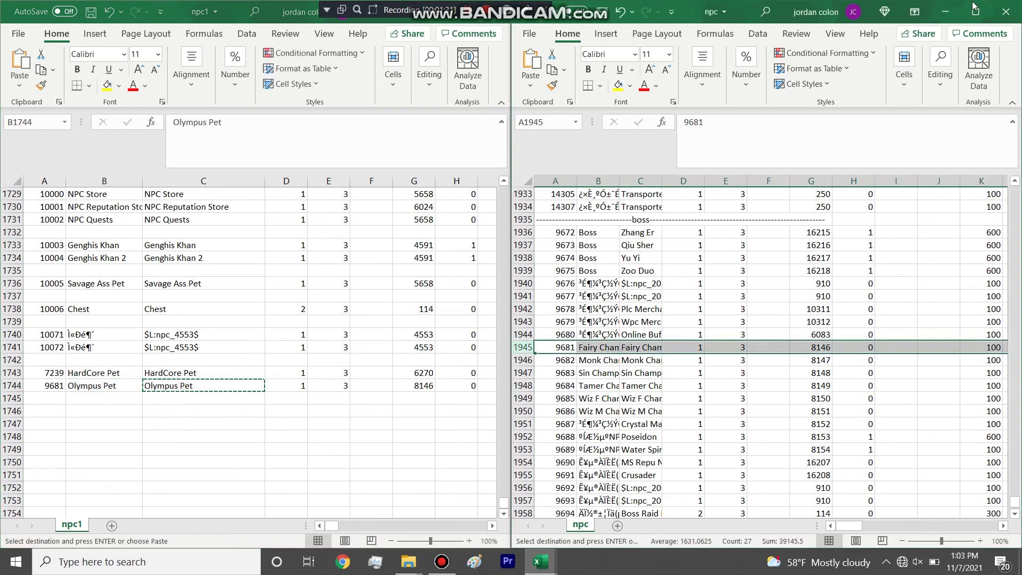
{"action": "left_click", "coordinate": [1003, 8]}
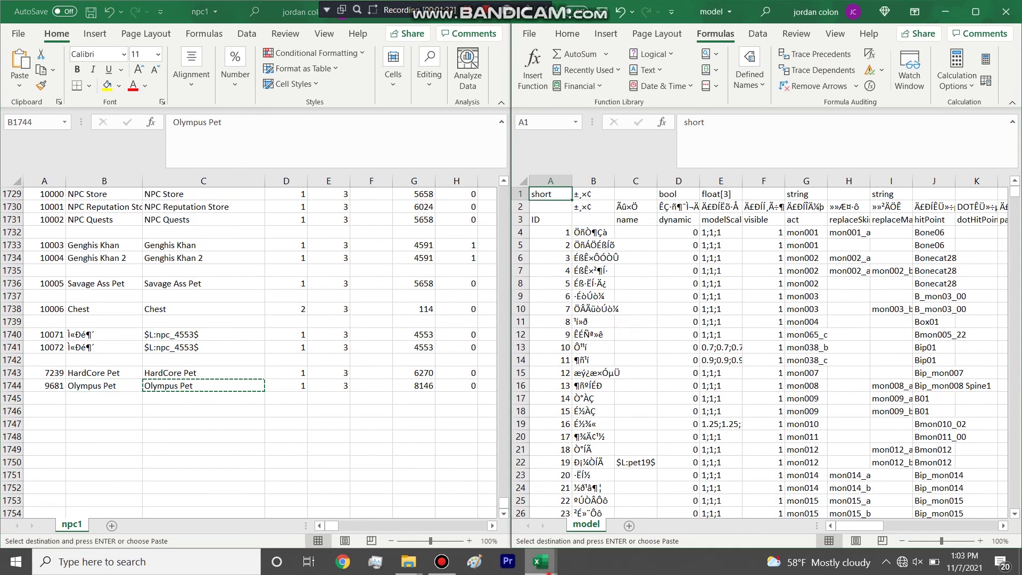
Find npcId 9681 in the Olympus Crusade npc_rebirth sheet and copy its row into row 1737 of npc_rebirth1.
{"action": "mouse_move", "coordinate": [541, 562]}
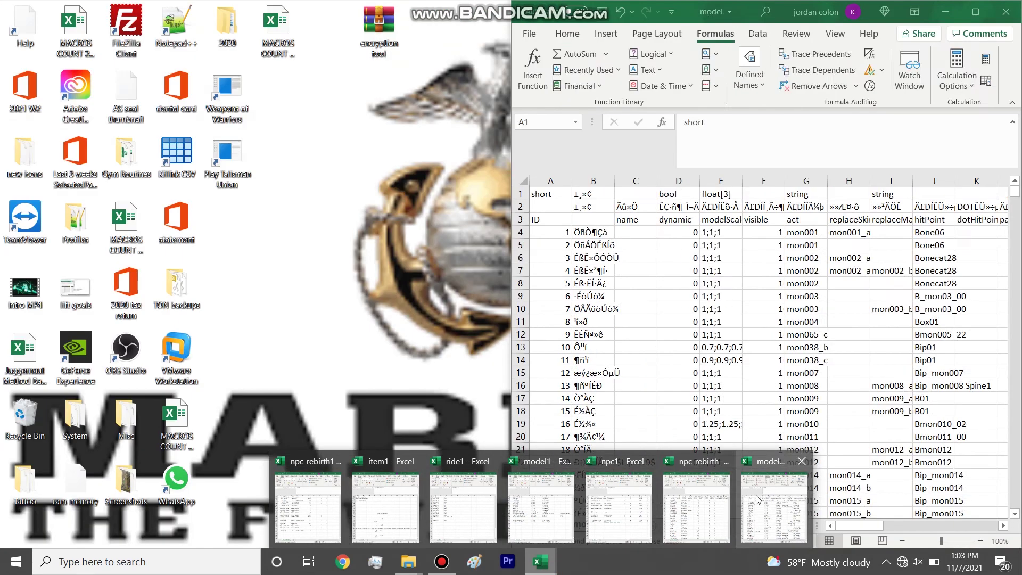
{"action": "left_click", "coordinate": [684, 502]}
{"action": "left_click", "coordinate": [652, 347]}
{"action": "key", "text": "ctrl+f"}
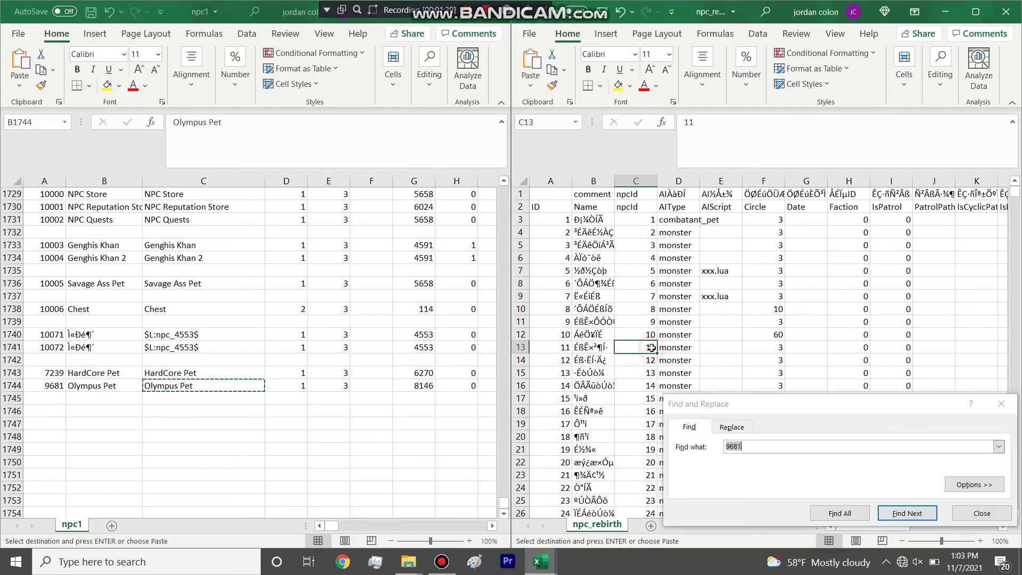
{"action": "key", "text": "Return"}
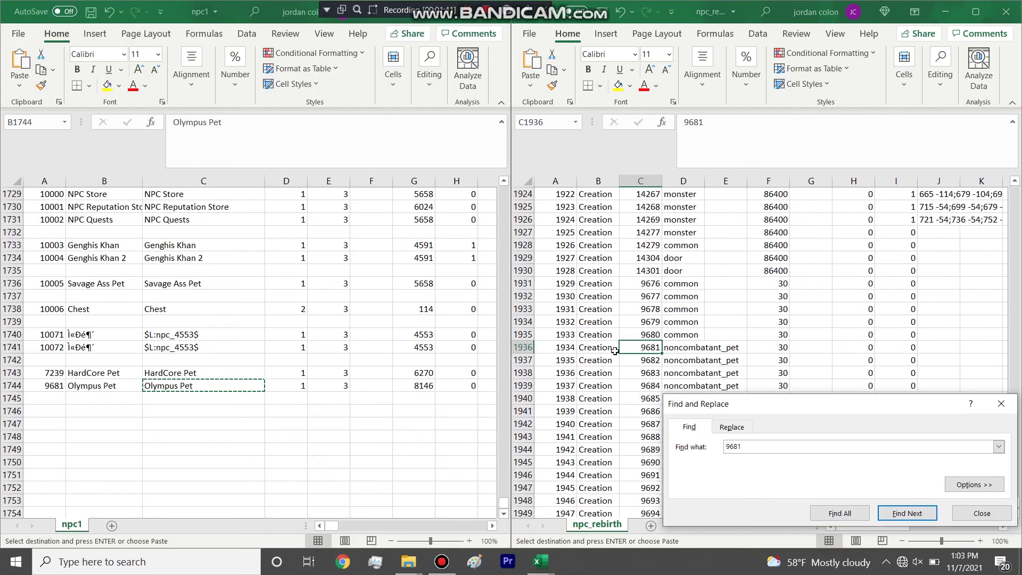
{"action": "key", "text": "Escape"}
{"action": "left_click", "coordinate": [527, 352]}
{"action": "key", "text": "ctrl+c"}
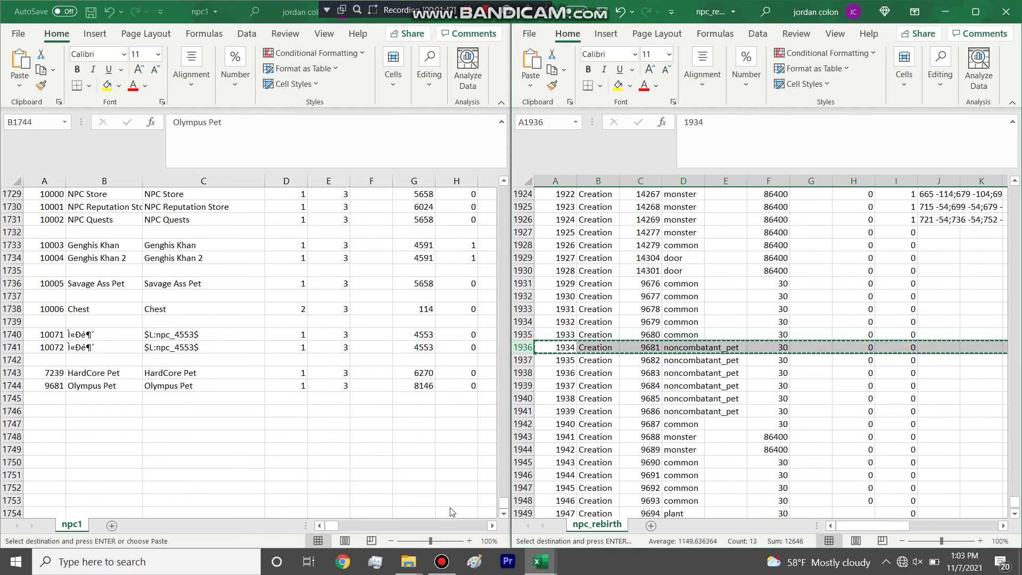
{"action": "mouse_move", "coordinate": [552, 571]}
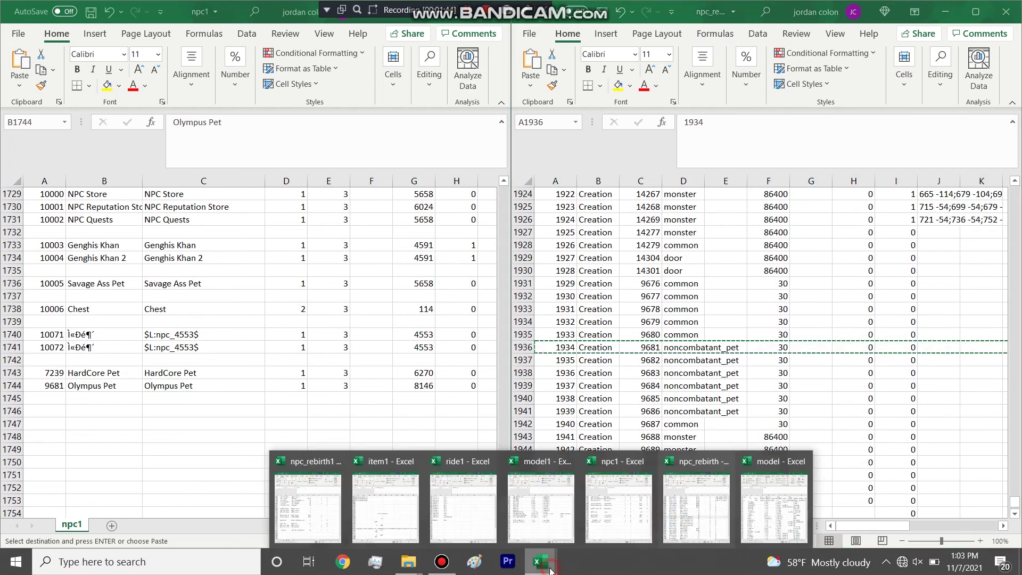
{"action": "left_click", "coordinate": [308, 508]}
{"action": "left_click", "coordinate": [15, 461]}
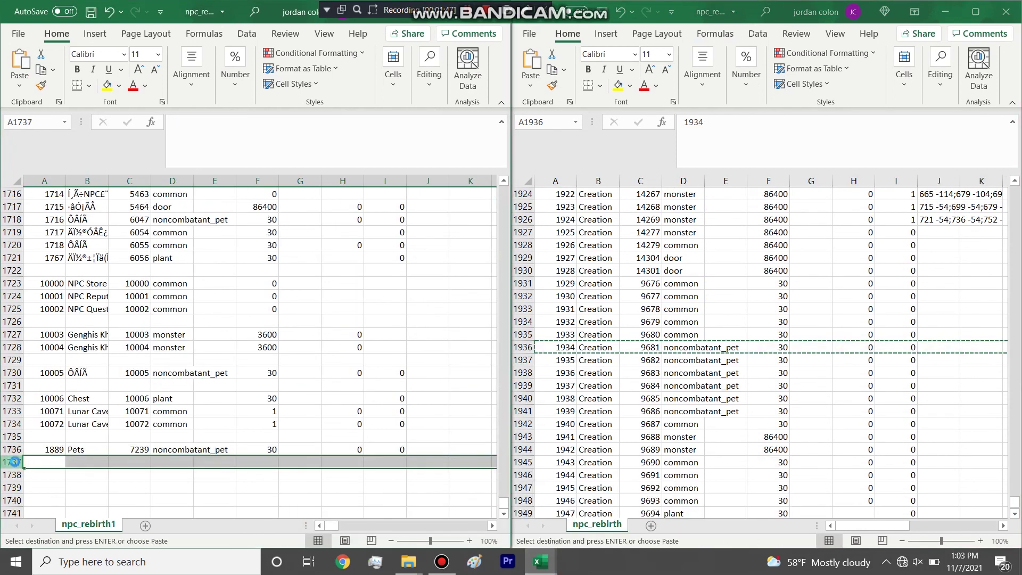
{"action": "key", "text": "ctrl+v"}
Close the Olympus Crusade npc_rebirth source sheet.
{"action": "left_click", "coordinate": [1018, 309]}
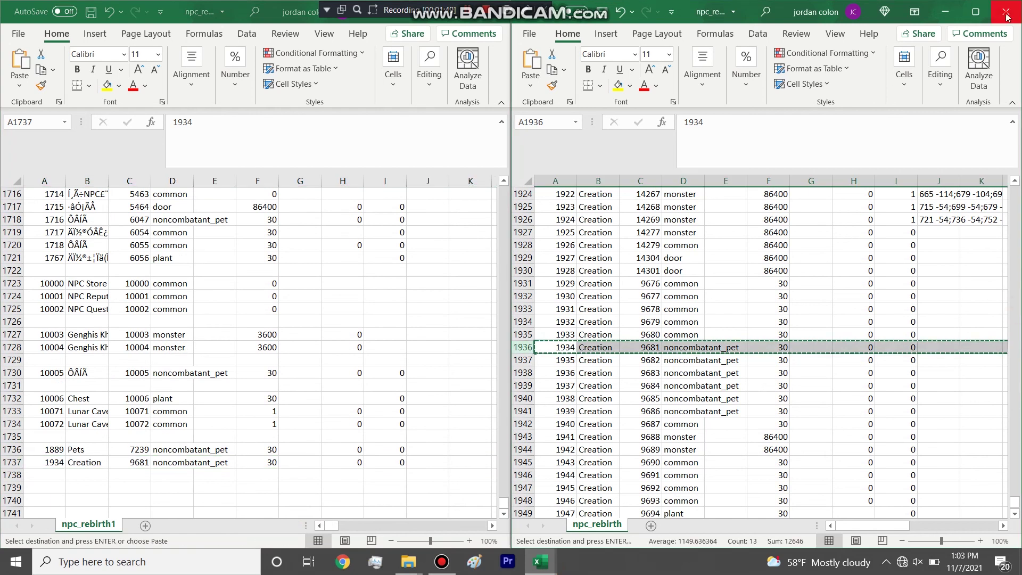
{"action": "left_click", "coordinate": [1006, 11]}
{"action": "left_click", "coordinate": [515, 324]}
Check the Olympus Pet's model ID in npc1 and find 8146 in the Olympus Crusade model sheet.
{"action": "mouse_move", "coordinate": [539, 572]}
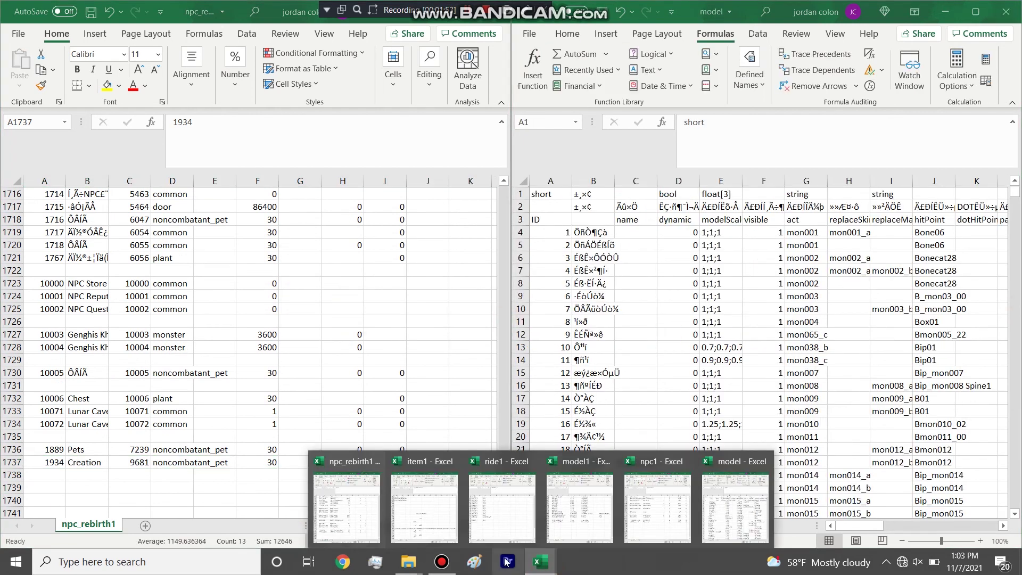
{"action": "left_click", "coordinate": [590, 504]}
{"action": "mouse_move", "coordinate": [539, 568]}
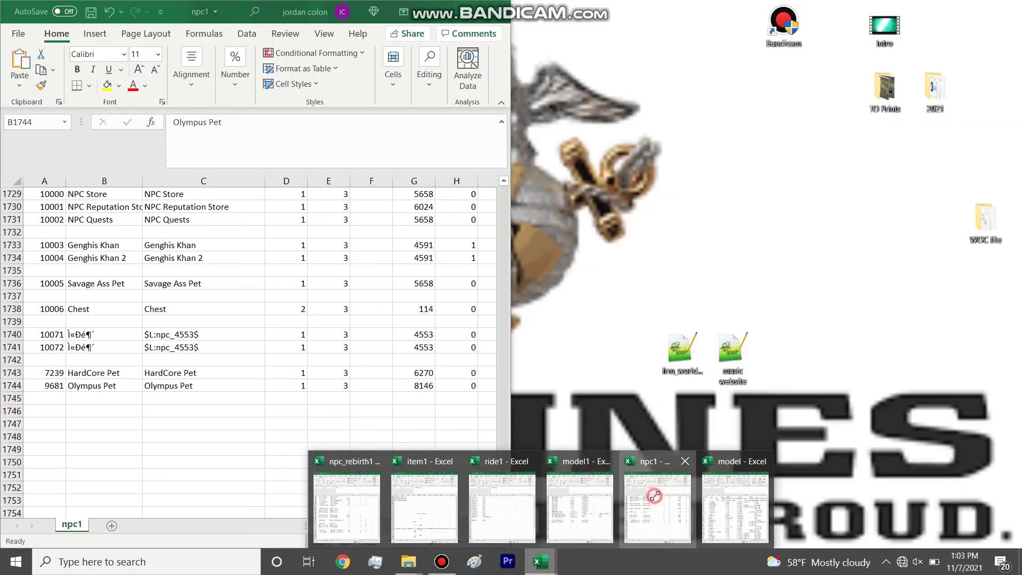
{"action": "left_click", "coordinate": [649, 497]}
{"action": "mouse_move", "coordinate": [540, 562]}
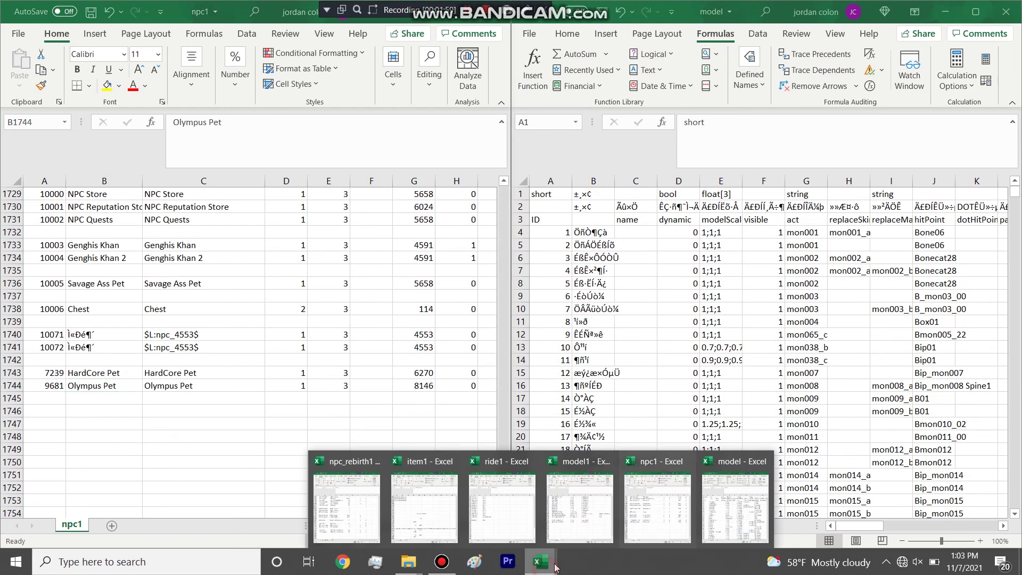
{"action": "left_click", "coordinate": [729, 511]}
{"action": "left_click", "coordinate": [626, 356]}
{"action": "key", "text": "ctrl+f"}
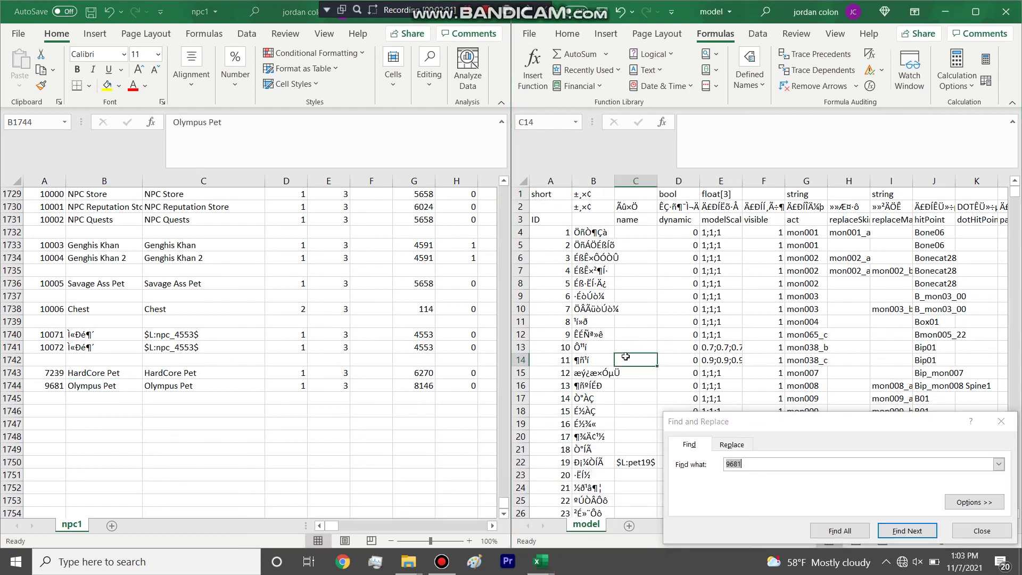
{"action": "type", "text": "8146"}
{"action": "key", "text": "Return"}
{"action": "key", "text": "Escape"}
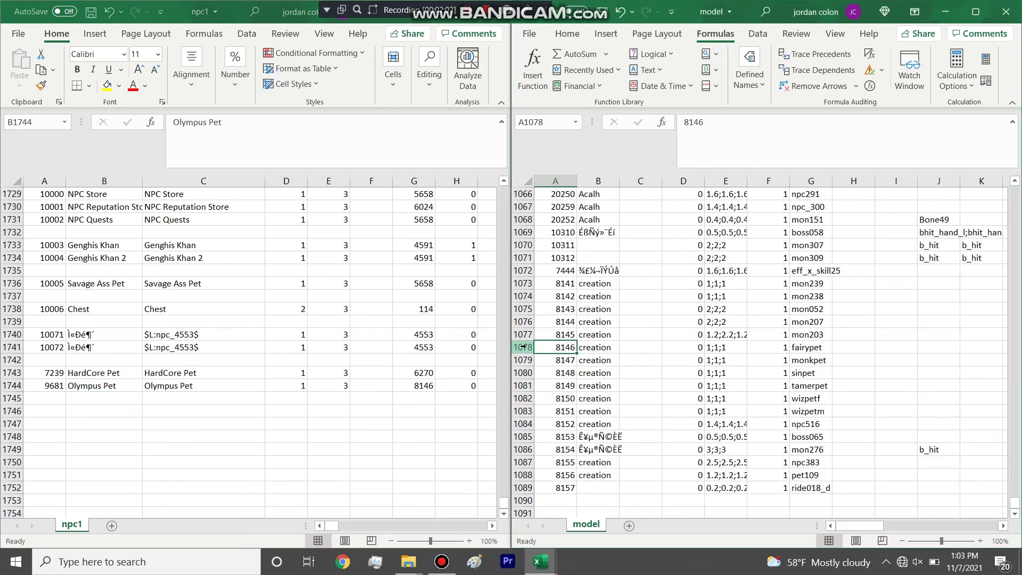
Copy the fairypet row with ID 8146 from the source model sheet into row 967 of model1.
{"action": "left_click", "coordinate": [523, 347]}
{"action": "key", "text": "ctrl+c"}
{"action": "mouse_move", "coordinate": [544, 565]}
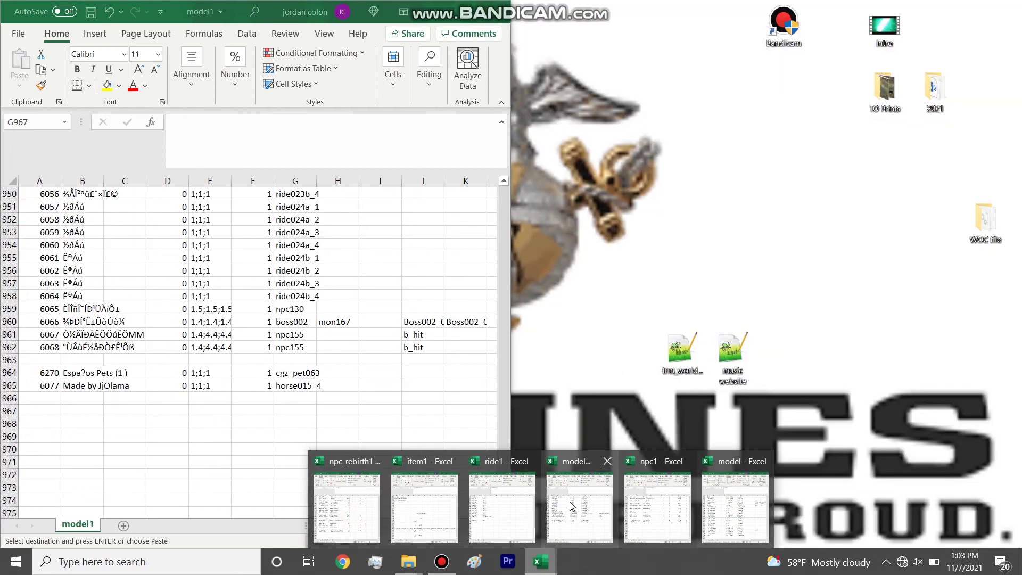
{"action": "left_click", "coordinate": [579, 509]}
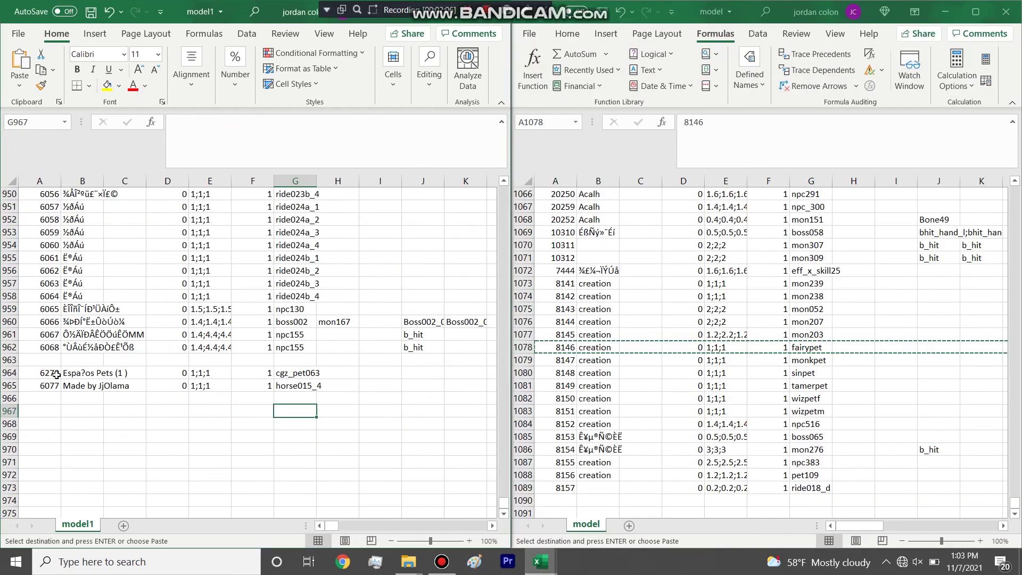
{"action": "left_click", "coordinate": [7, 398]}
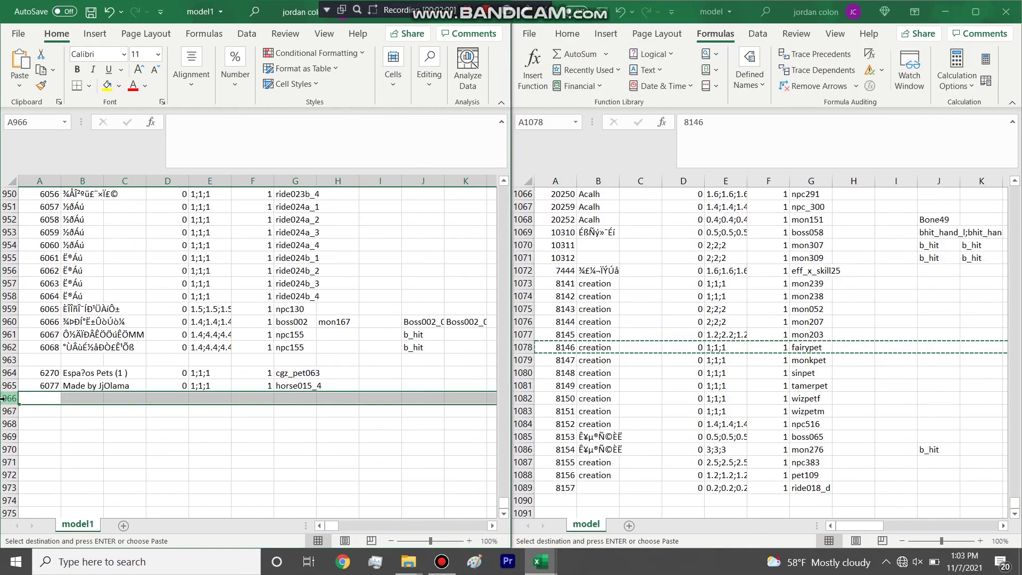
{"action": "left_click", "coordinate": [8, 411]}
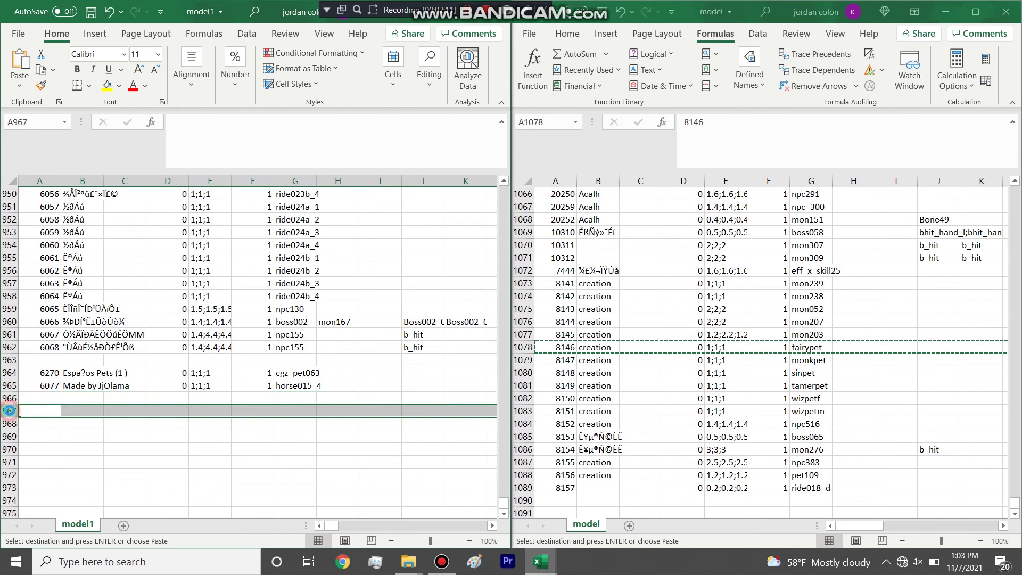
{"action": "key", "text": "ctrl+v"}
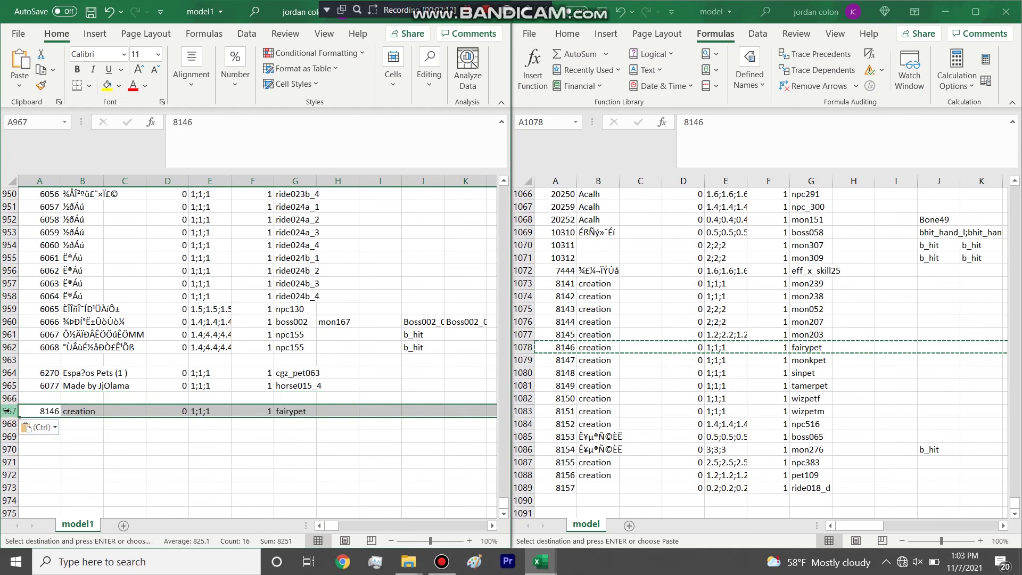
Search the source model sheet for the mount's model, trying horse015, horse01 and horse.
{"action": "left_click", "coordinate": [674, 386]}
{"action": "key", "text": "ctrl+f"}
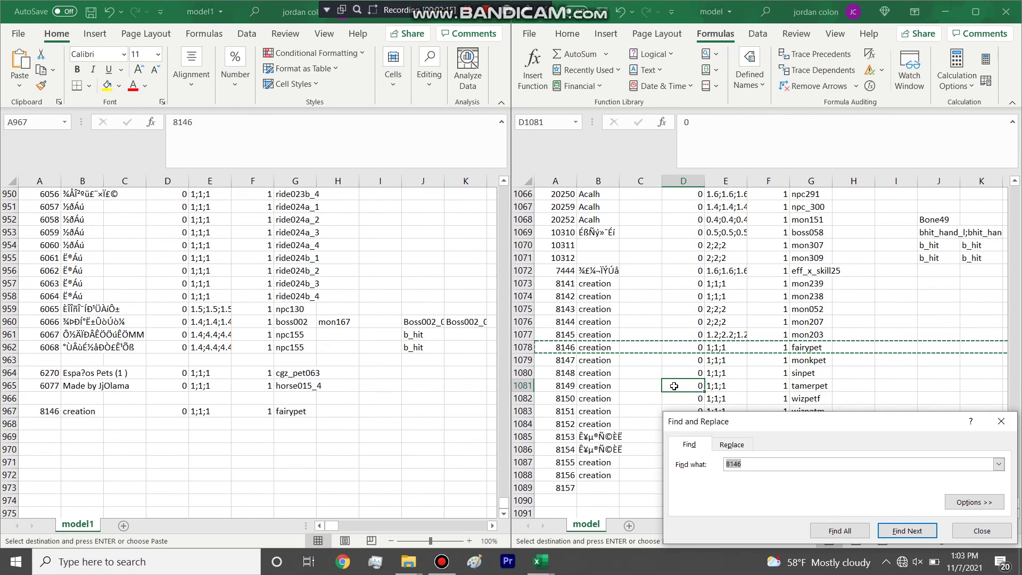
{"action": "type", "text": "horse01"}
{"action": "key", "text": "Return"}
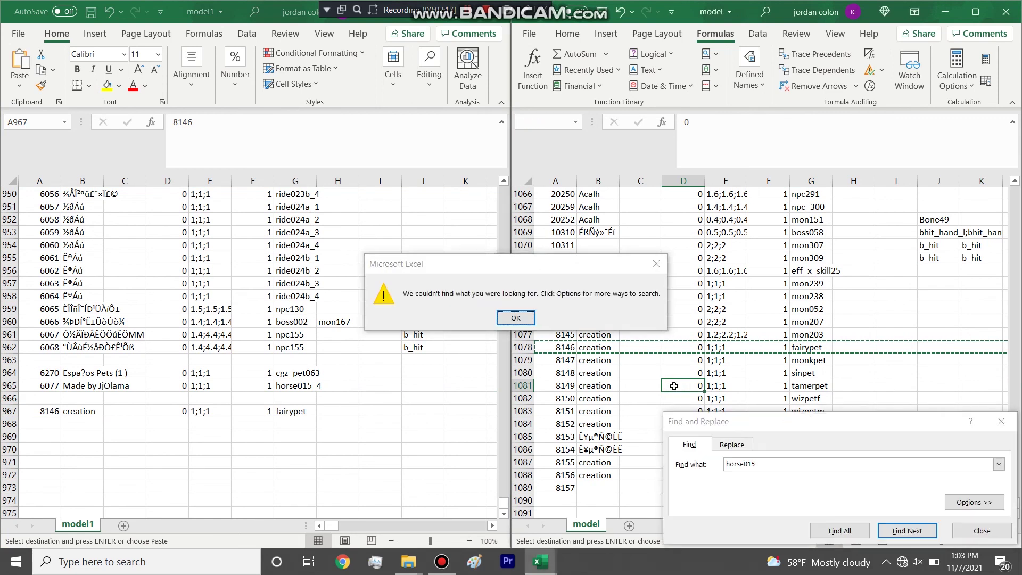
{"action": "key", "text": "Return"}
{"action": "type", "text": "5"}
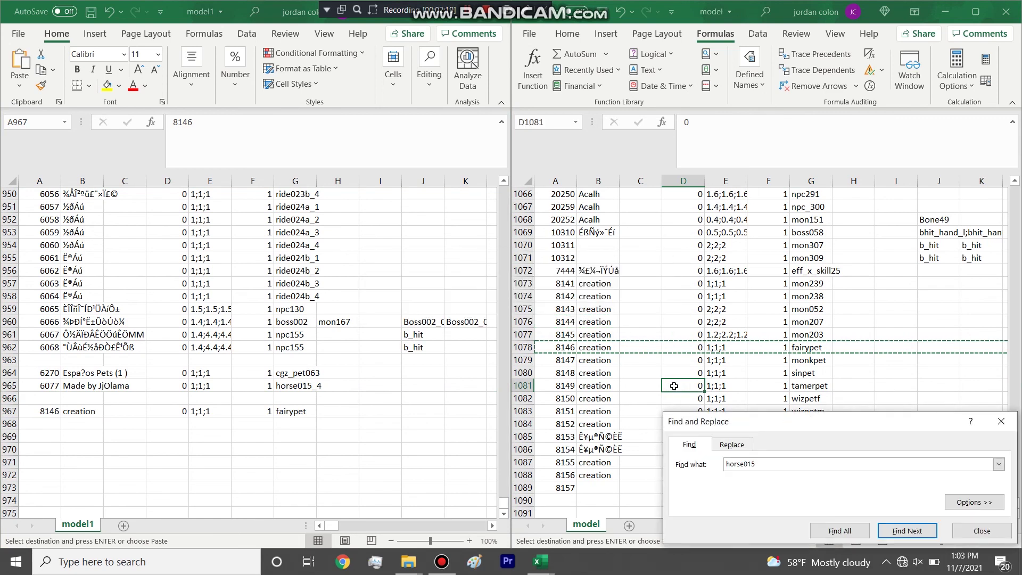
{"action": "key", "text": "Return"}
{"action": "key", "text": "Return"}
{"action": "scroll", "coordinate": [674, 386], "scroll_direction": "up", "scroll_amount": 2}
{"action": "left_click", "coordinate": [674, 254]}
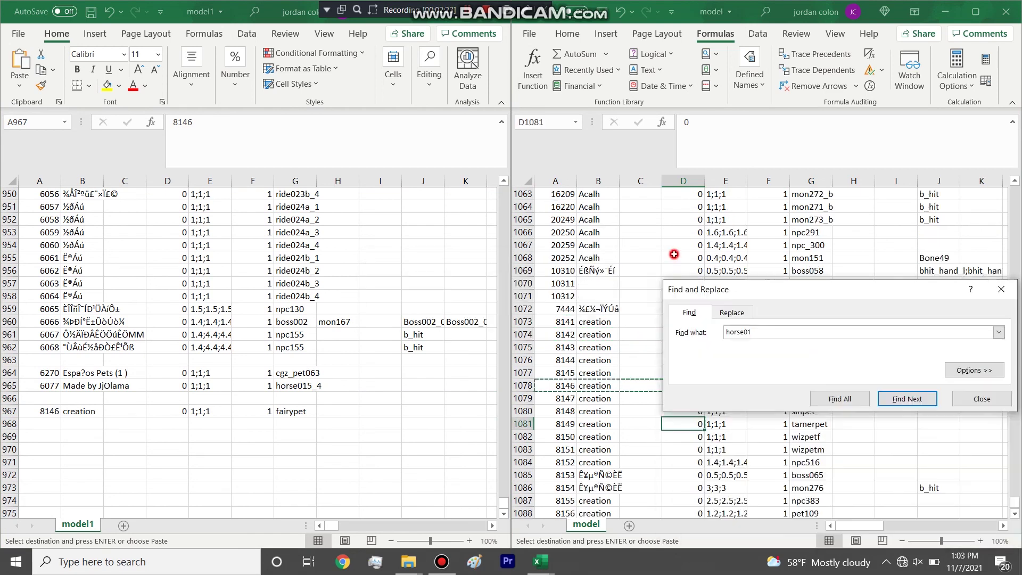
{"action": "key", "text": "Return"}
{"action": "key", "text": "Return"}
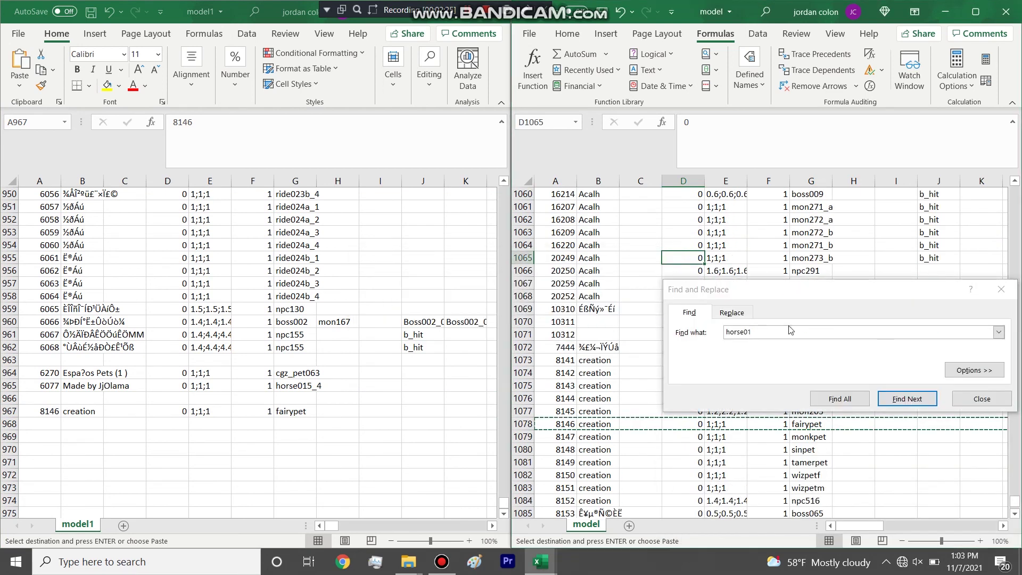
{"action": "left_click", "coordinate": [790, 331]}
{"action": "key", "text": "BackSpace"}
{"action": "key", "text": "Return"}
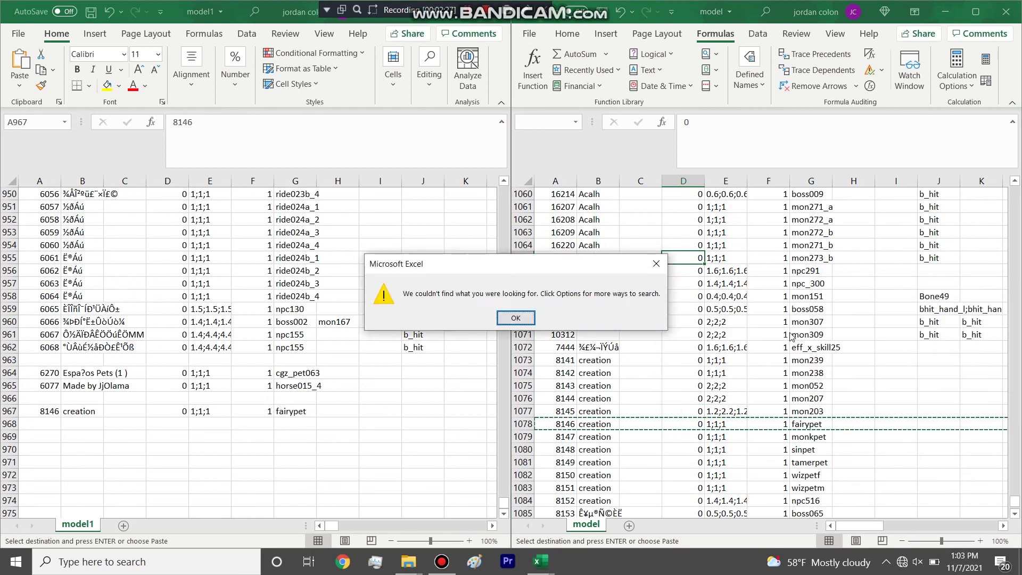
{"action": "key", "text": "Return"}
{"action": "key", "text": "BackSpace"}
{"action": "key", "text": "Return"}
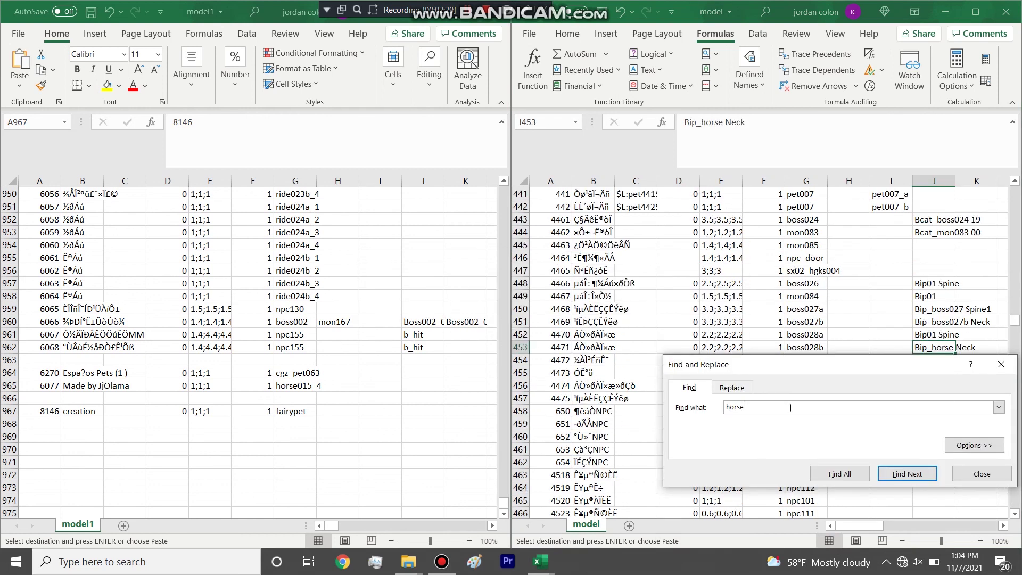
{"action": "key", "text": "Escape"}
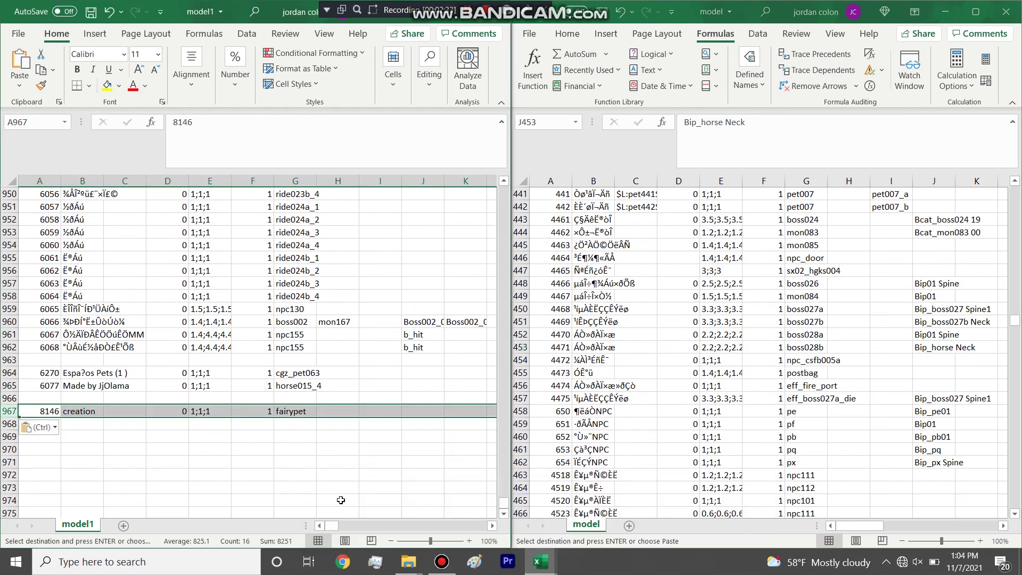
Examine the icon, model and type columns of the mount row with ID 13337 in item1.
{"action": "mouse_move", "coordinate": [540, 561]}
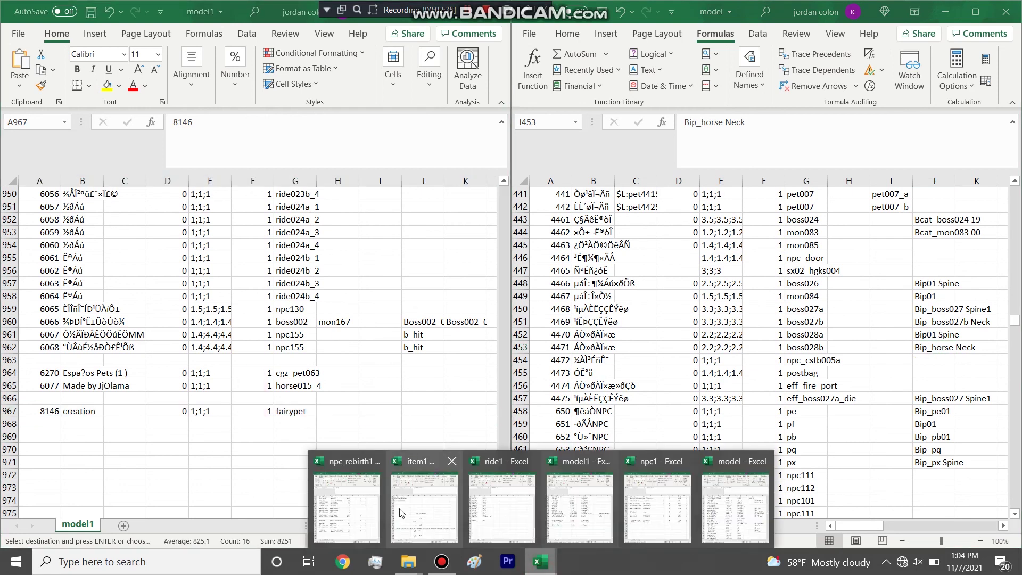
{"action": "left_click", "coordinate": [431, 503]}
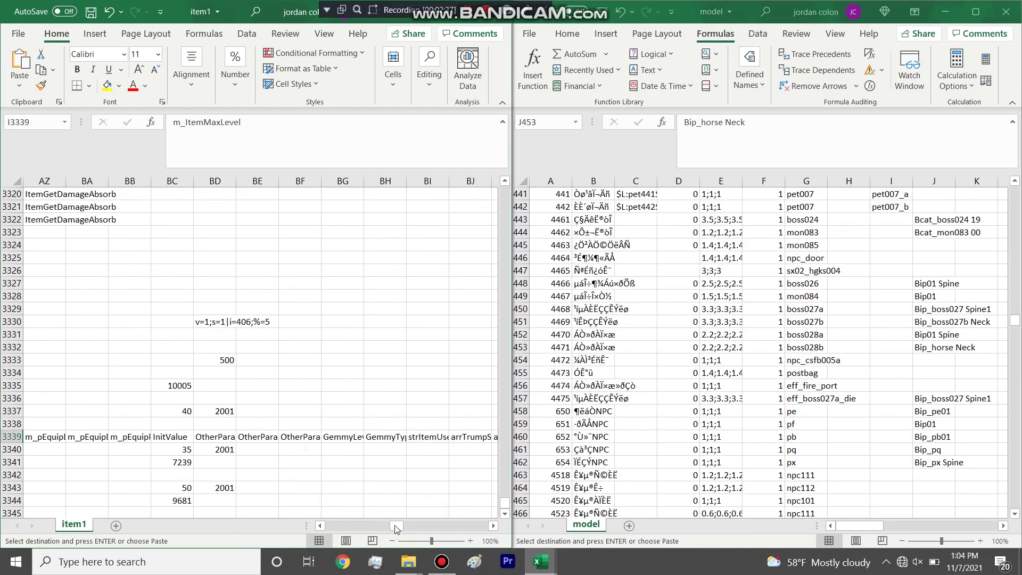
{"action": "left_click_drag", "start_coordinate": [395, 525], "coordinate": [492, 522]}
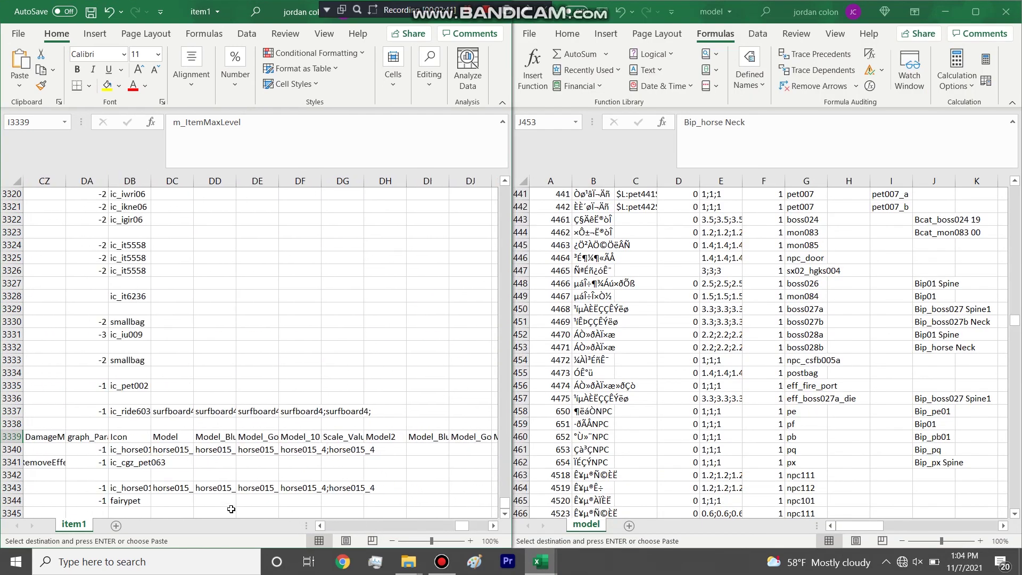
{"action": "left_click", "coordinate": [140, 488]}
{"action": "left_click", "coordinate": [172, 487]}
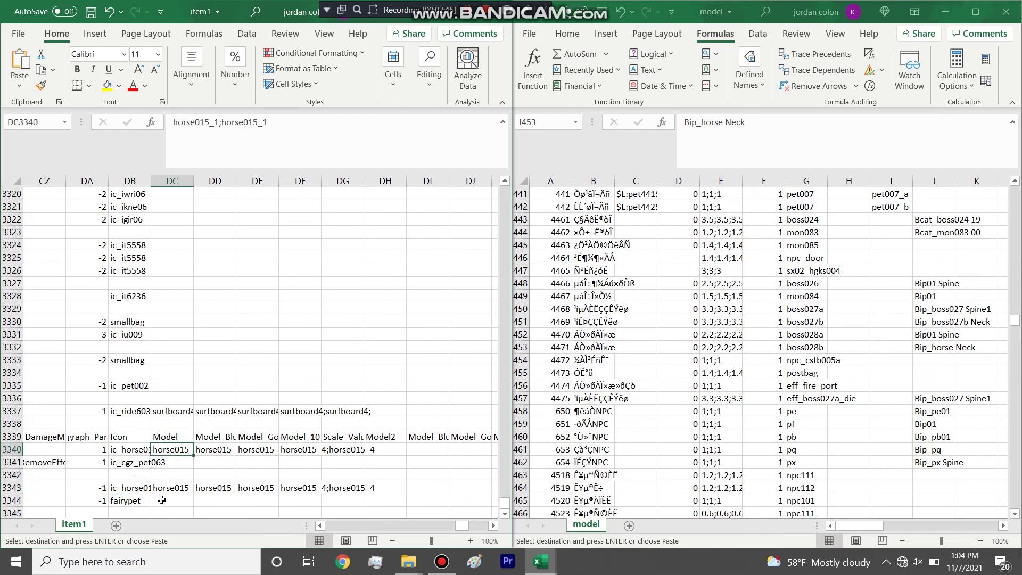
{"action": "left_click", "coordinate": [138, 488]}
{"action": "left_click_drag", "start_coordinate": [465, 528], "coordinate": [298, 525]}
{"action": "left_click", "coordinate": [228, 488]}
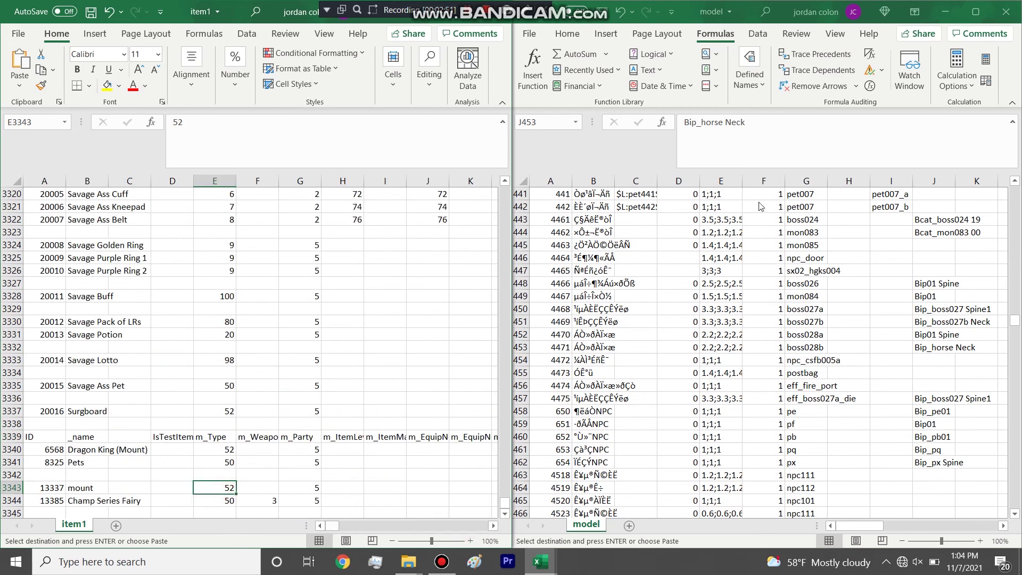
Close the Olympus Crusade model source sheet.
{"action": "left_click", "coordinate": [858, 248]}
{"action": "left_click", "coordinate": [721, 284]}
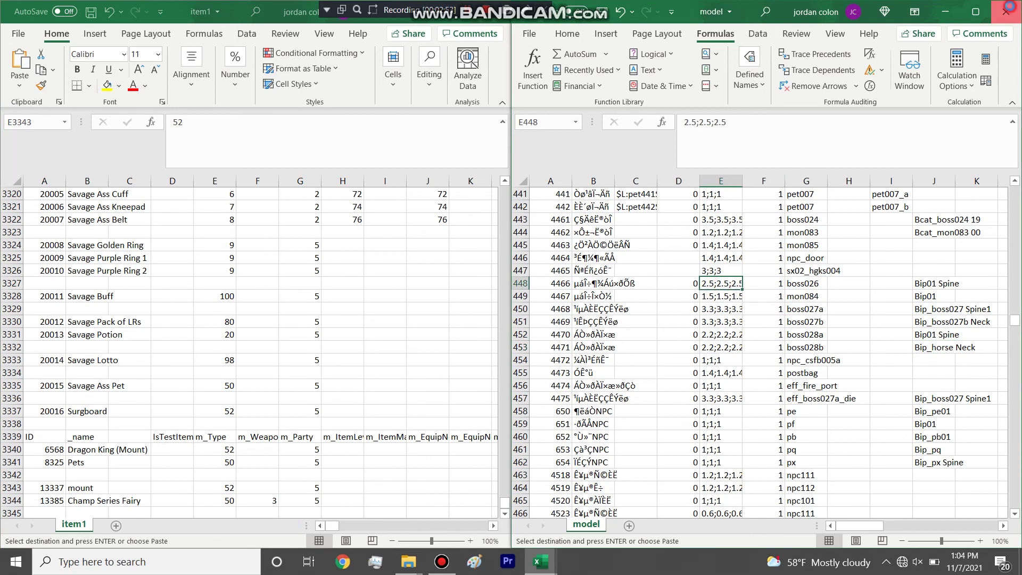
{"action": "left_click", "coordinate": [1007, 9]}
{"action": "left_click", "coordinate": [514, 327]}
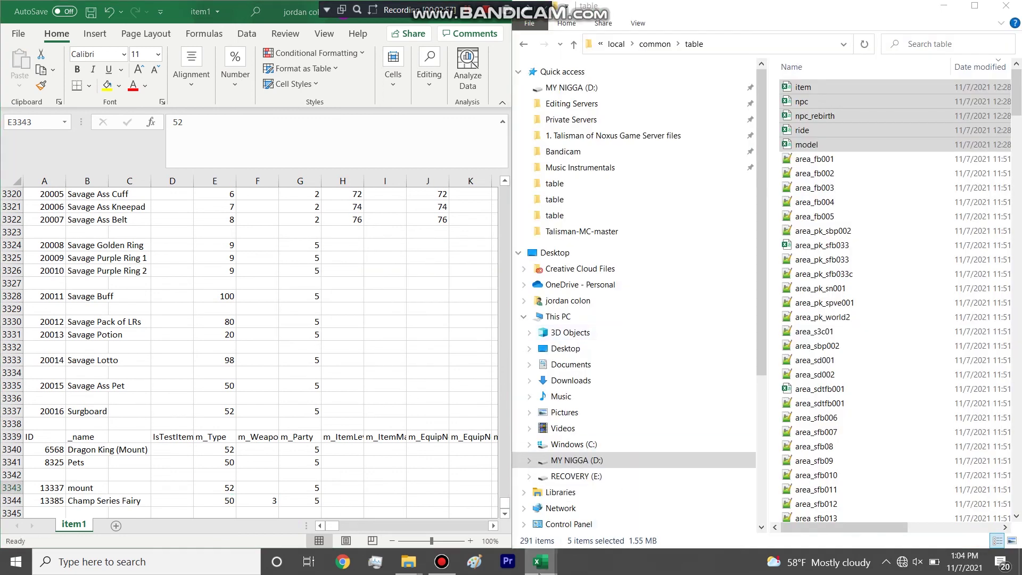
Bring up model1 beside the file browser and open the model\actor folder of Olympus Crusade Decrypted Tool.
{"action": "mouse_move", "coordinate": [539, 572]}
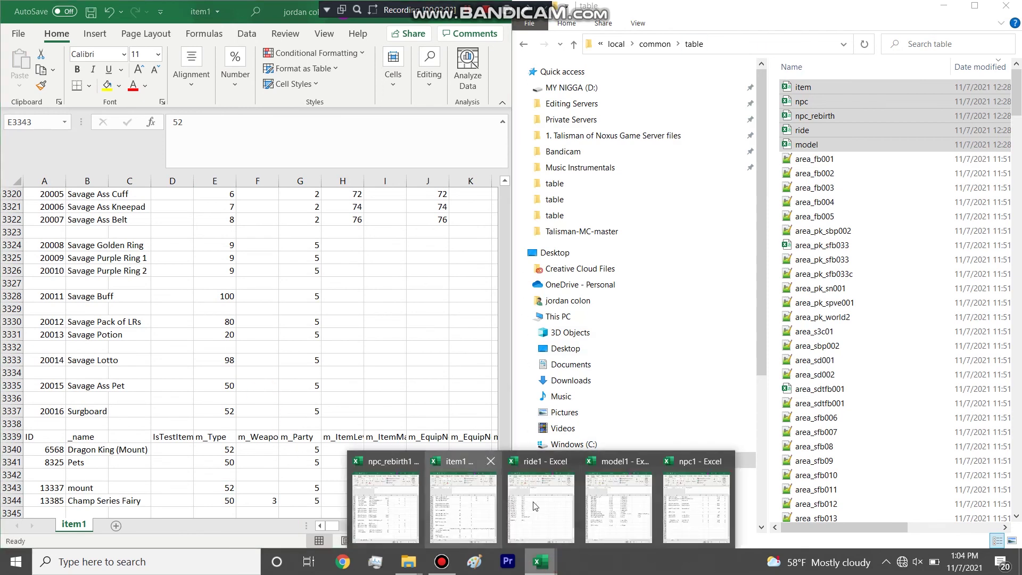
{"action": "left_click", "coordinate": [618, 505]}
{"action": "left_click", "coordinate": [621, 45]}
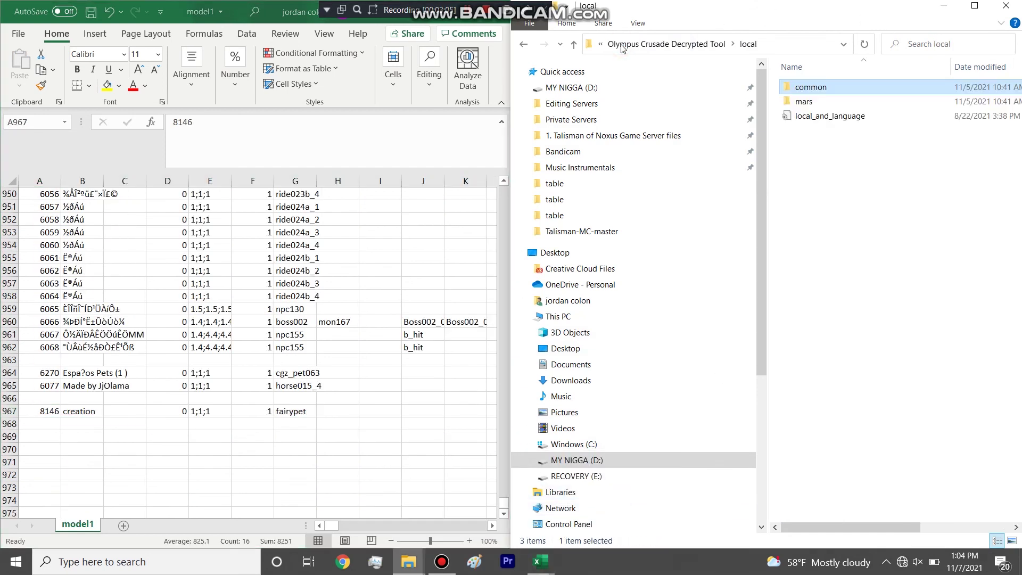
{"action": "left_click", "coordinate": [676, 44]}
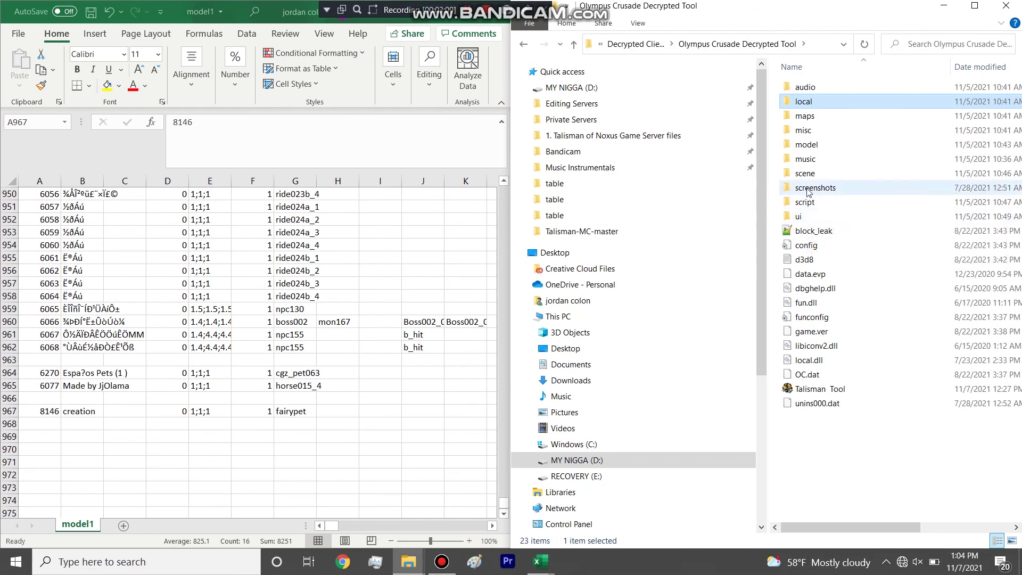
{"action": "left_click", "coordinate": [814, 145]}
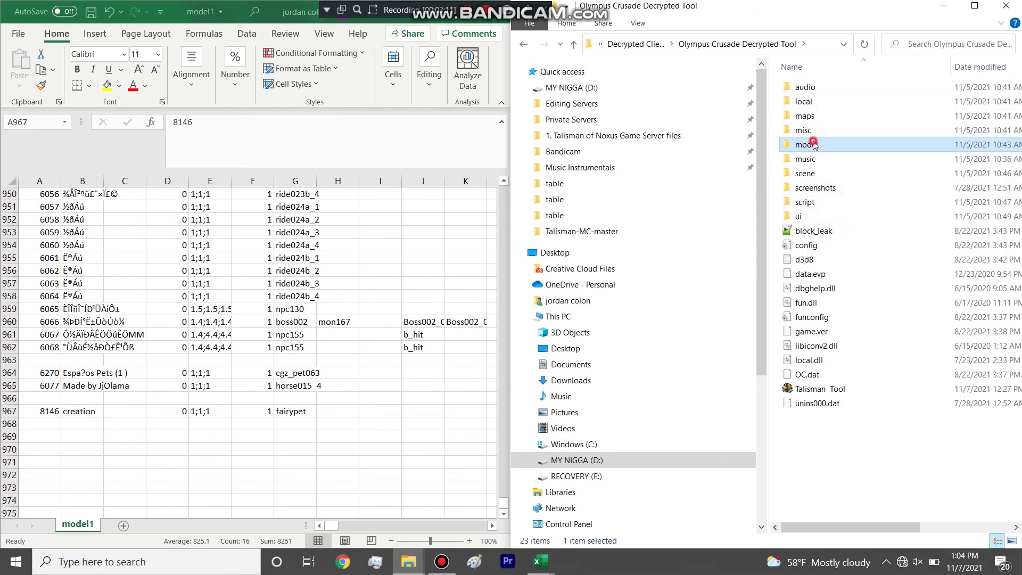
{"action": "double_click", "coordinate": [813, 144]}
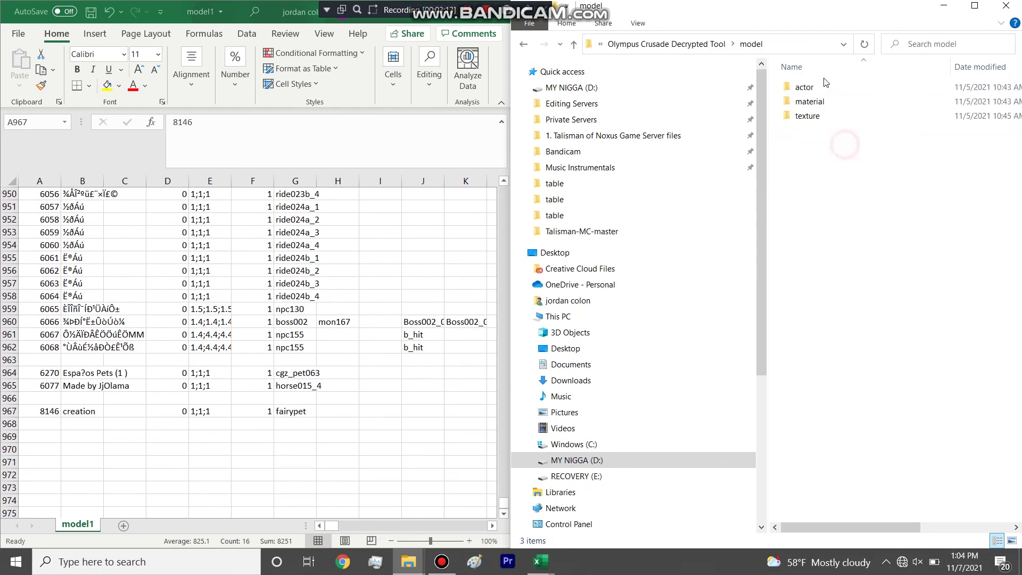
{"action": "left_click", "coordinate": [817, 87]}
{"action": "double_click", "coordinate": [817, 88]}
Search the actor folder for fairypet and copy fairypet.eva into the Private Servers folder.
{"action": "left_click", "coordinate": [914, 42]}
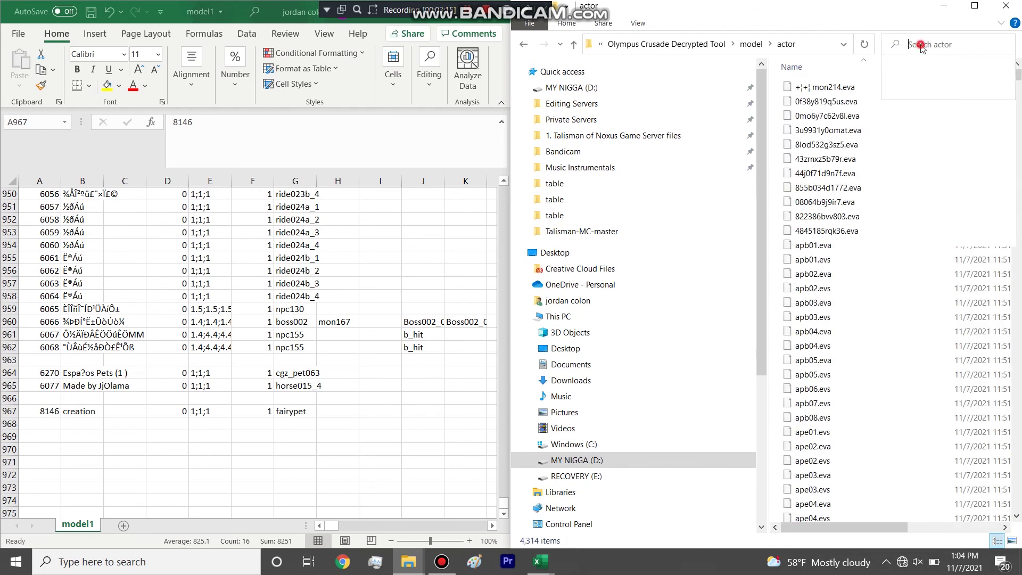
{"action": "type", "text": "fairypet"}
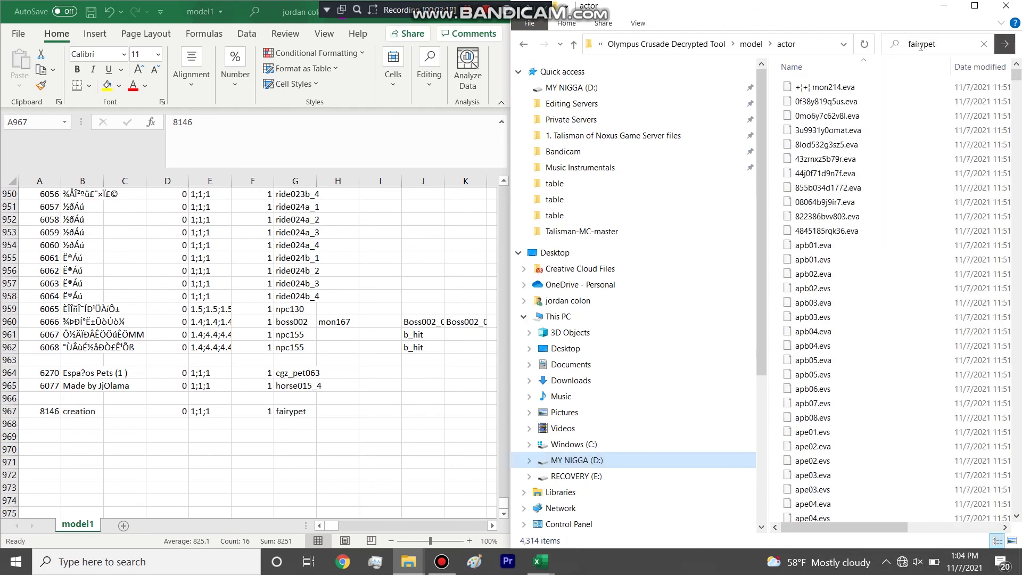
{"action": "key", "text": "Return"}
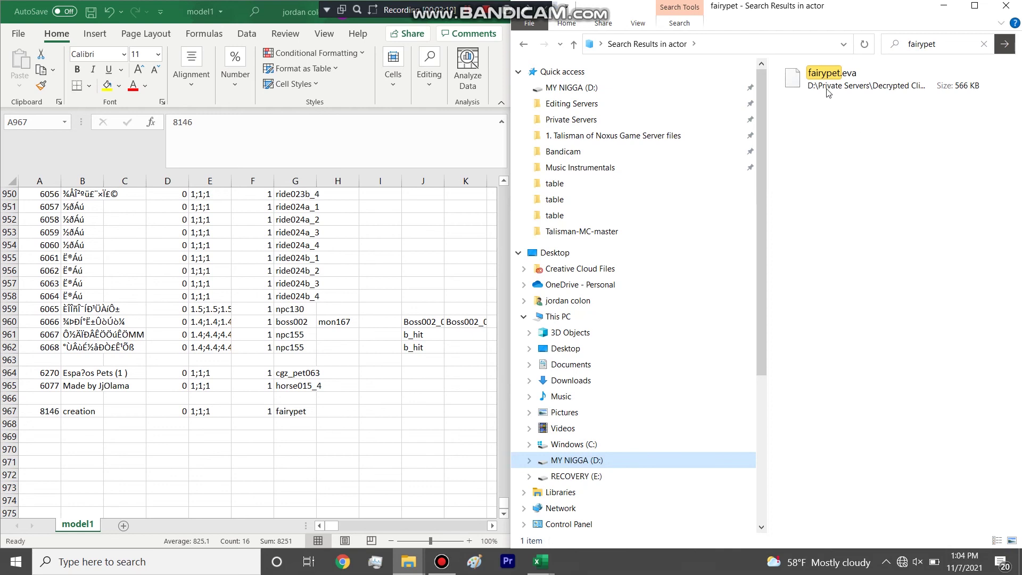
{"action": "right_click", "coordinate": [613, 120]}
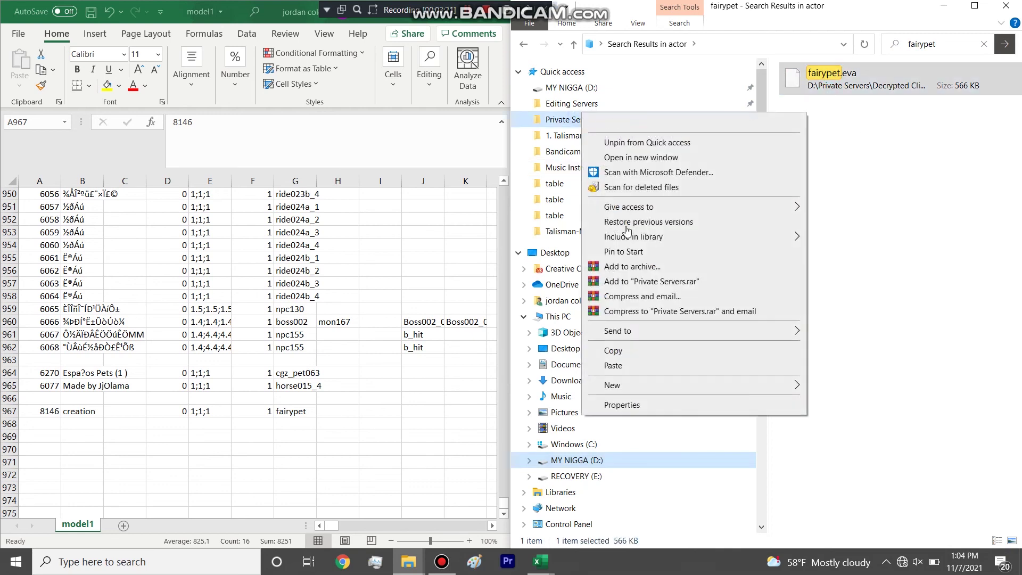
{"action": "left_click", "coordinate": [634, 366]}
Search the actor folder for the horse015 model files and return to the folder listing.
{"action": "left_click", "coordinate": [931, 45]}
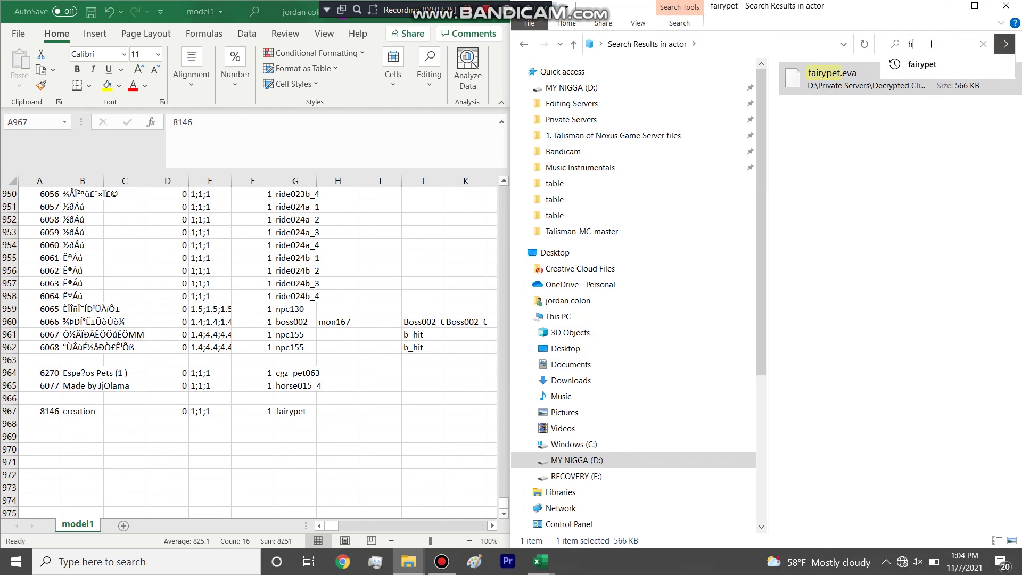
{"action": "key", "text": "Return"}
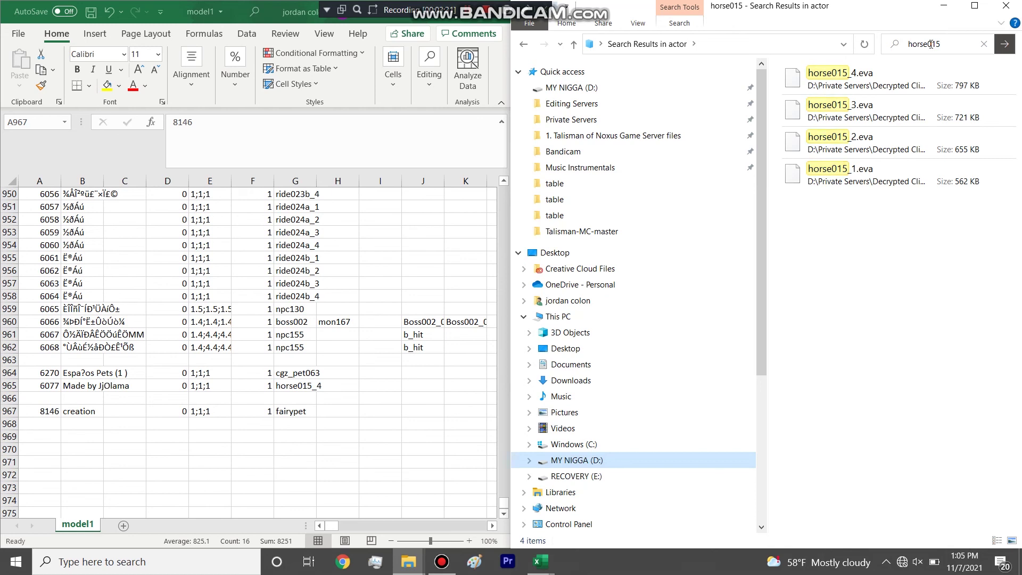
{"action": "left_click", "coordinate": [522, 46]}
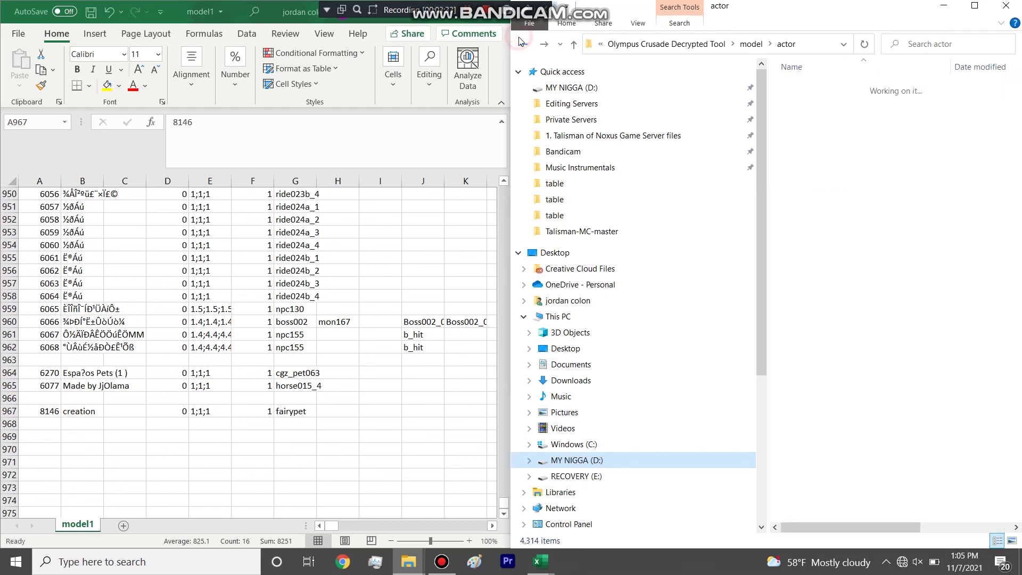
Open the ui\textures folder of Olympus Crusade Decrypted Tool.
{"action": "left_click", "coordinate": [684, 47]}
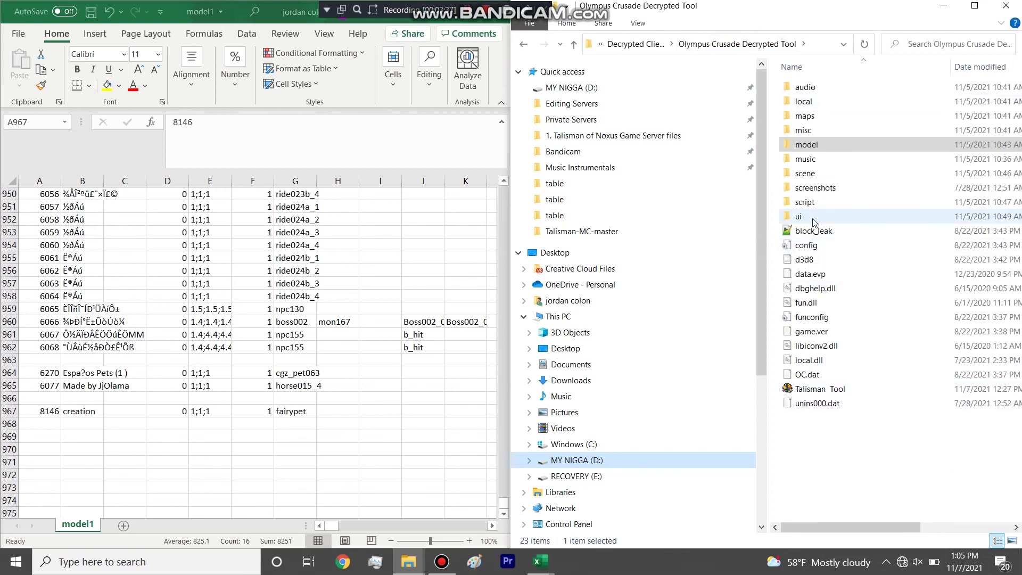
{"action": "double_click", "coordinate": [799, 216]}
{"action": "double_click", "coordinate": [840, 105]}
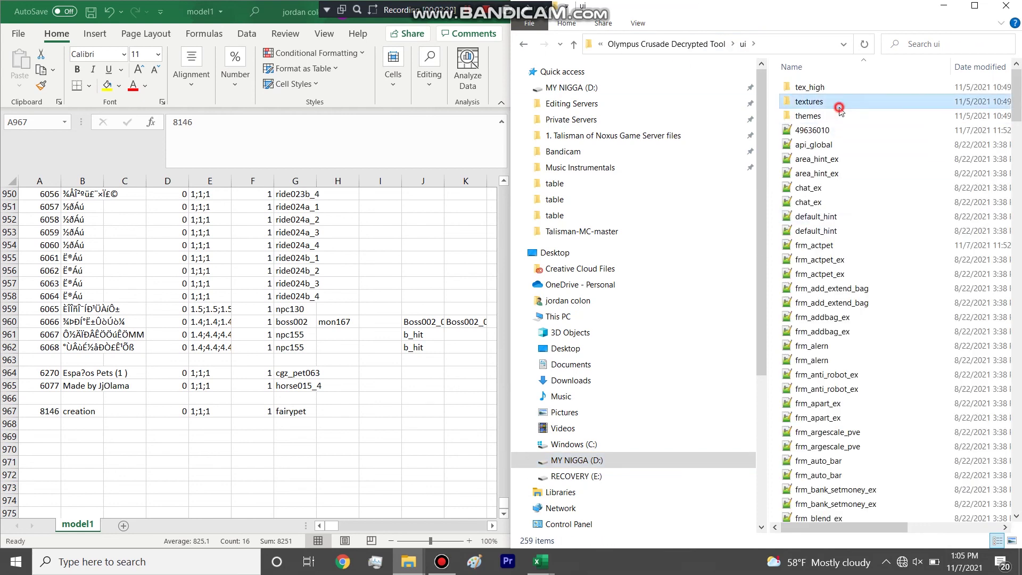
Search the textures folder for icon files named ic_fair and select ic_Fairy.
{"action": "left_click", "coordinate": [916, 44]}
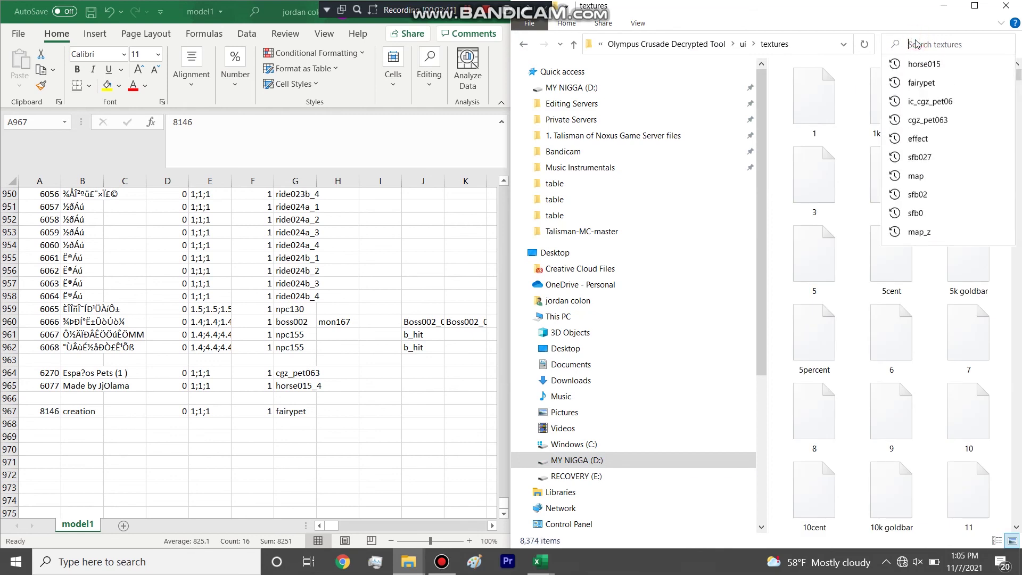
{"action": "type", "text": "f"}
{"action": "key", "text": "BackSpace"}
{"action": "type", "text": "-c"}
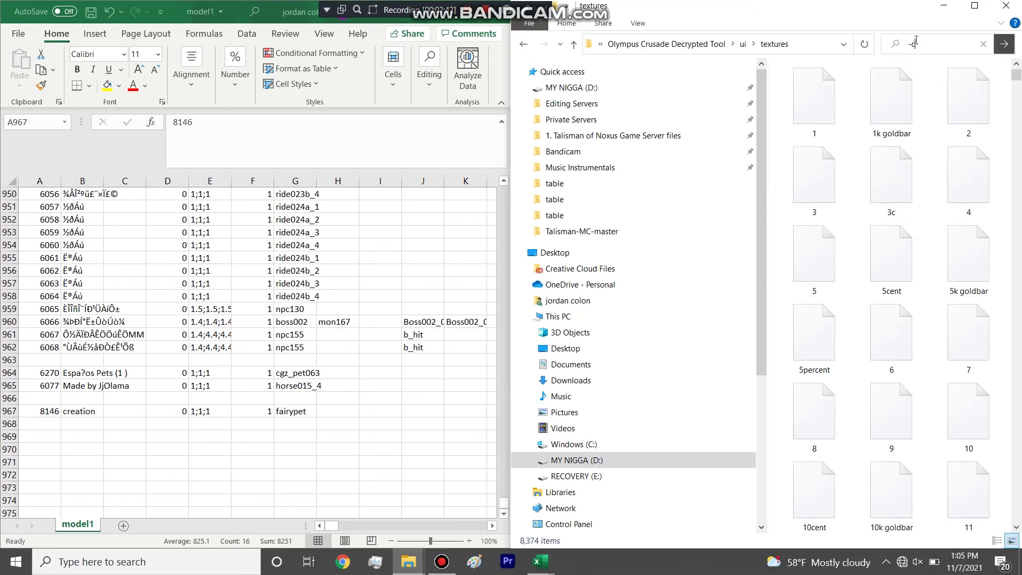
{"action": "type", "text": "_fair"}
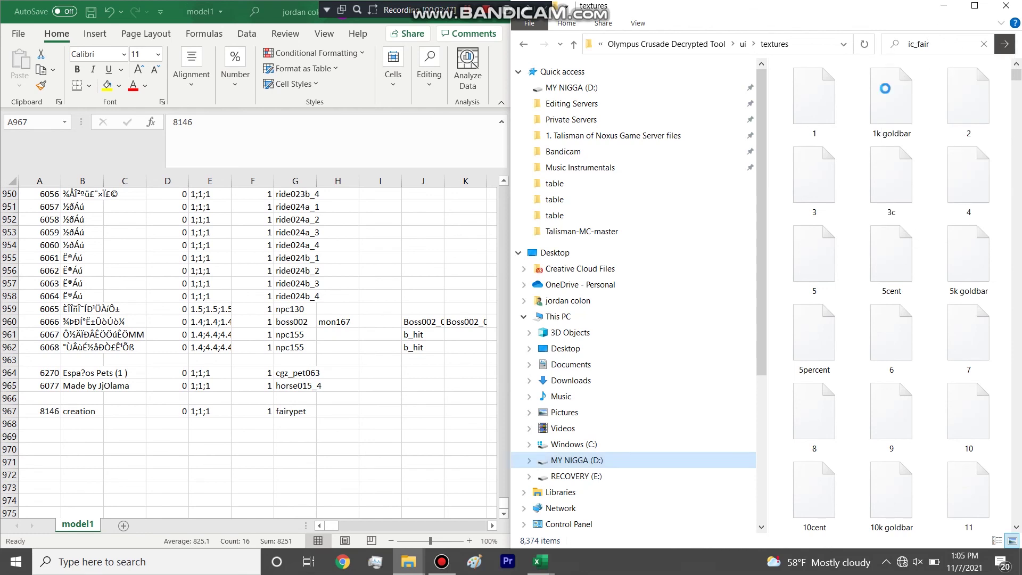
{"action": "left_click", "coordinate": [826, 114]}
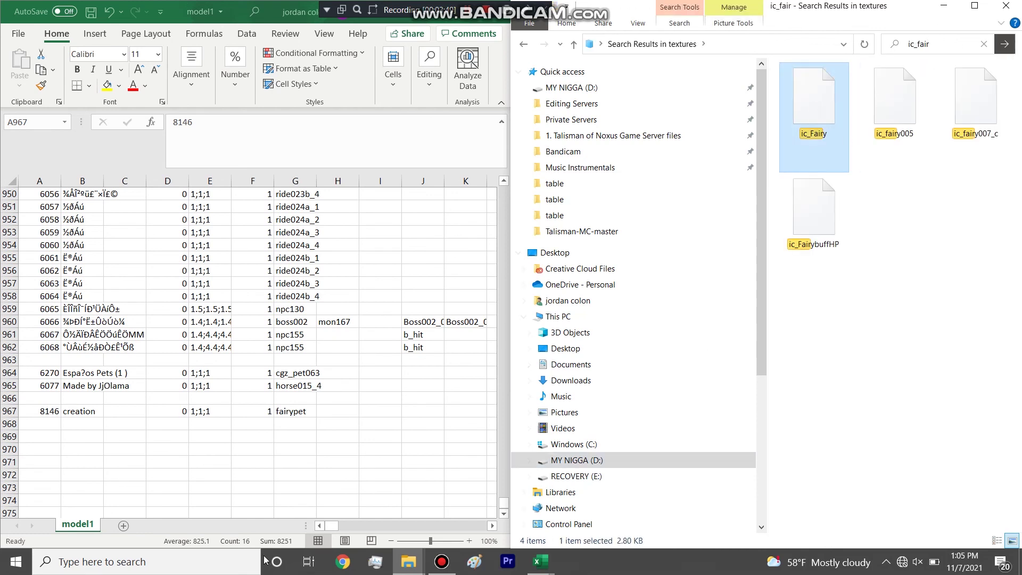
Check the icon name in the creation row of model1 and search the textures folder for fairypet.
{"action": "left_click_drag", "start_coordinate": [325, 527], "coordinate": [363, 512]}
{"action": "left_click", "coordinate": [851, 347]}
{"action": "left_click", "coordinate": [932, 42]}
{"action": "type", "text": "f"}
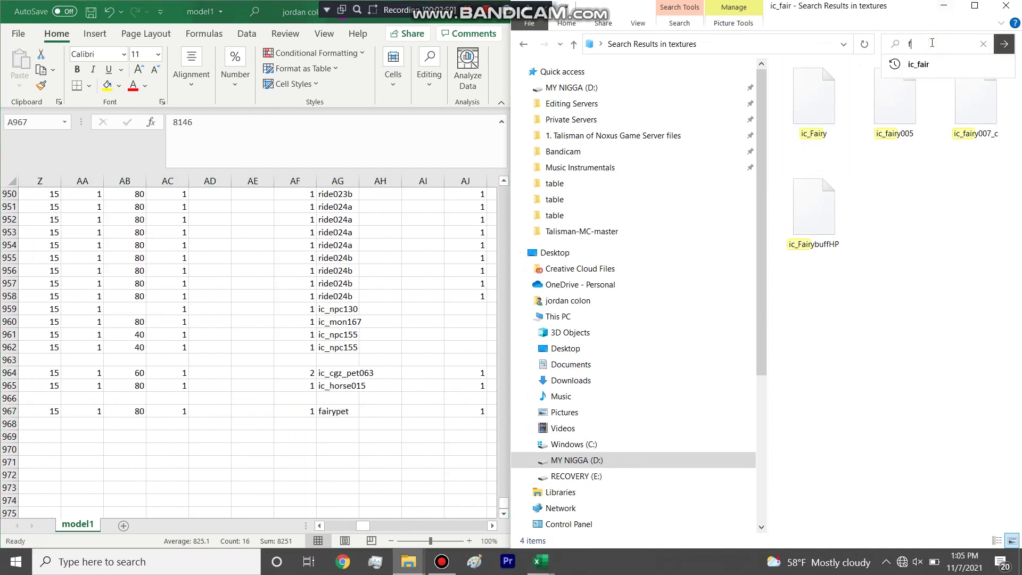
{"action": "key", "text": "Return"}
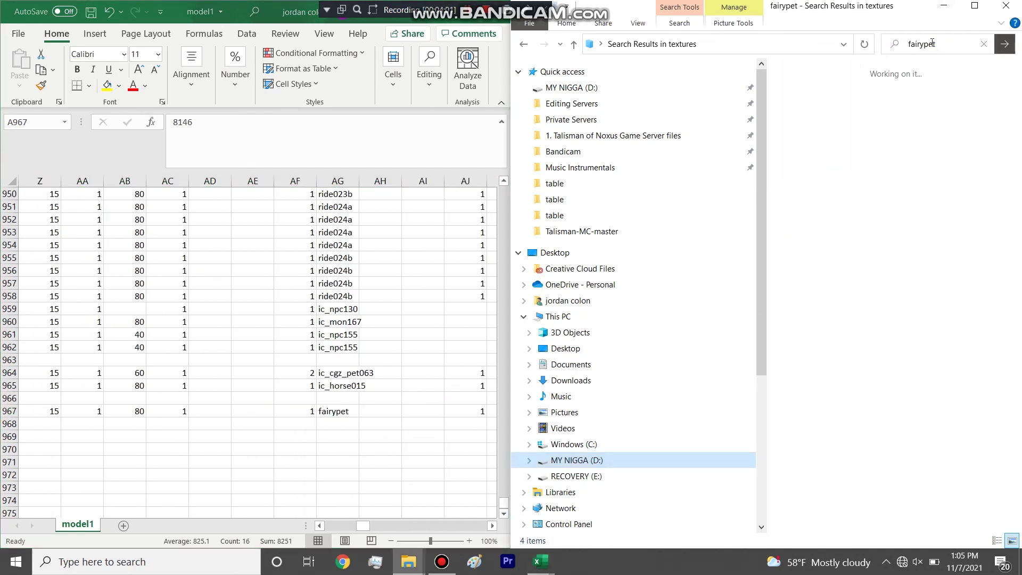
Copy the fairypet icon file from the search results into the Private Servers folder.
{"action": "right_click", "coordinate": [812, 114]}
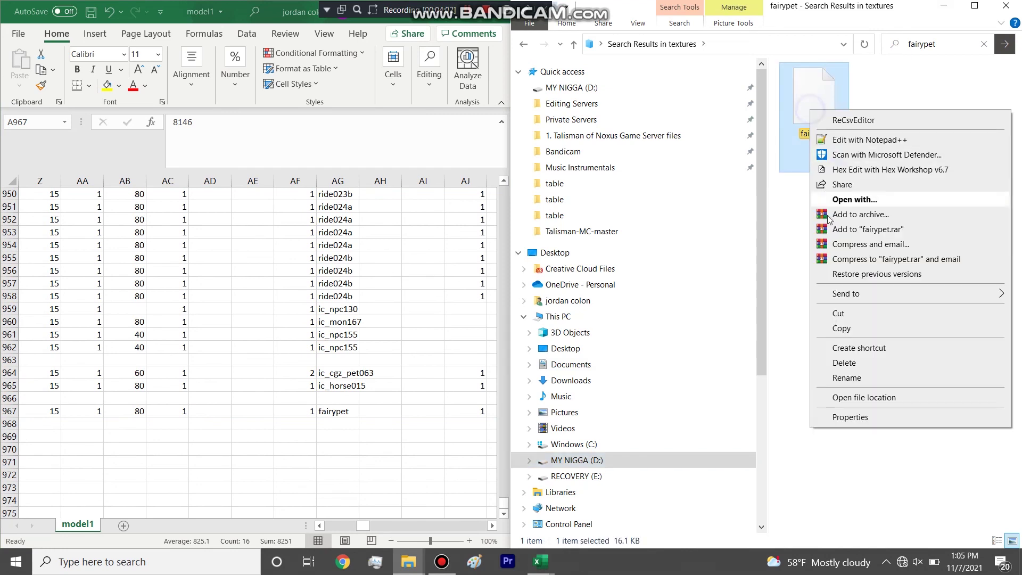
{"action": "left_click", "coordinate": [839, 327]}
{"action": "right_click", "coordinate": [569, 124]}
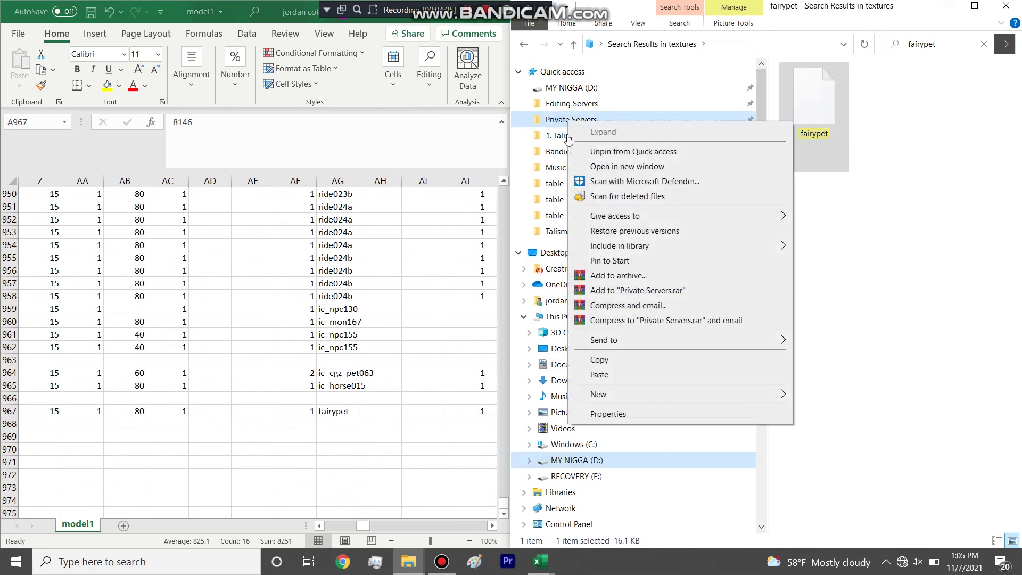
{"action": "left_click", "coordinate": [609, 374]}
Bring model1 back to its first columns and go up from the textures search results to the Decrypted Clients folder.
{"action": "left_click", "coordinate": [342, 530]}
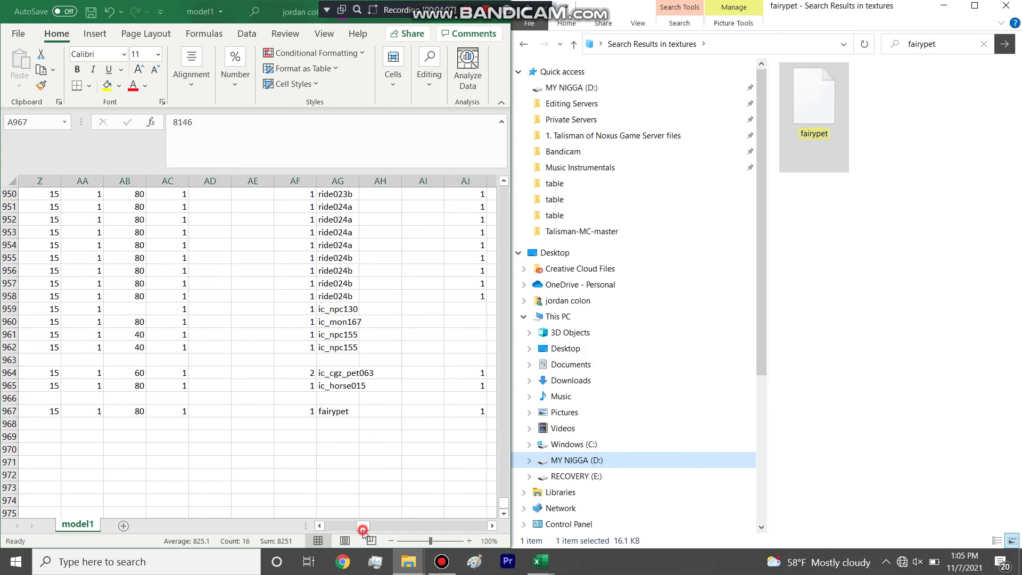
{"action": "left_click_drag", "start_coordinate": [357, 529], "coordinate": [300, 519]}
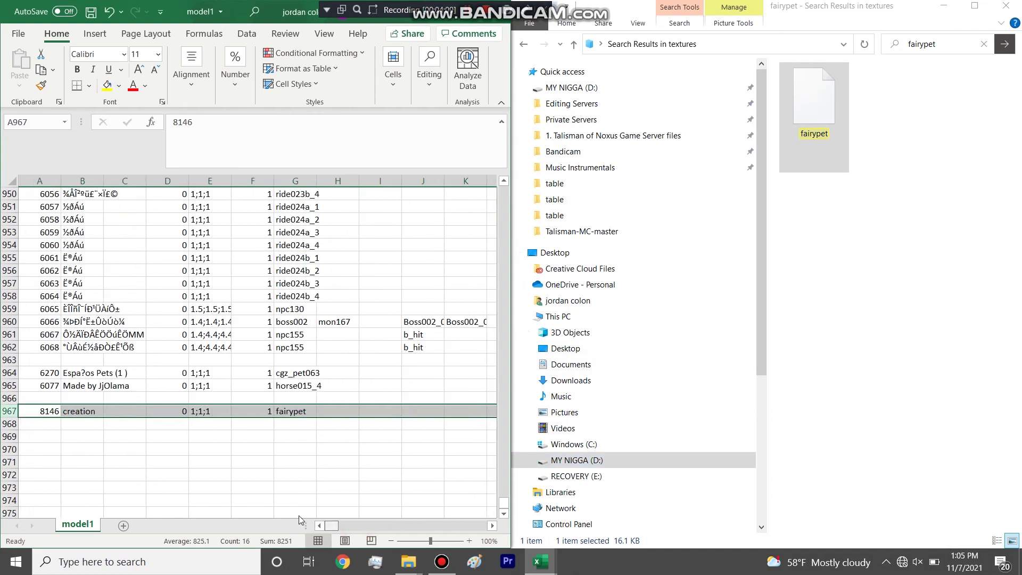
{"action": "left_click", "coordinate": [204, 376]}
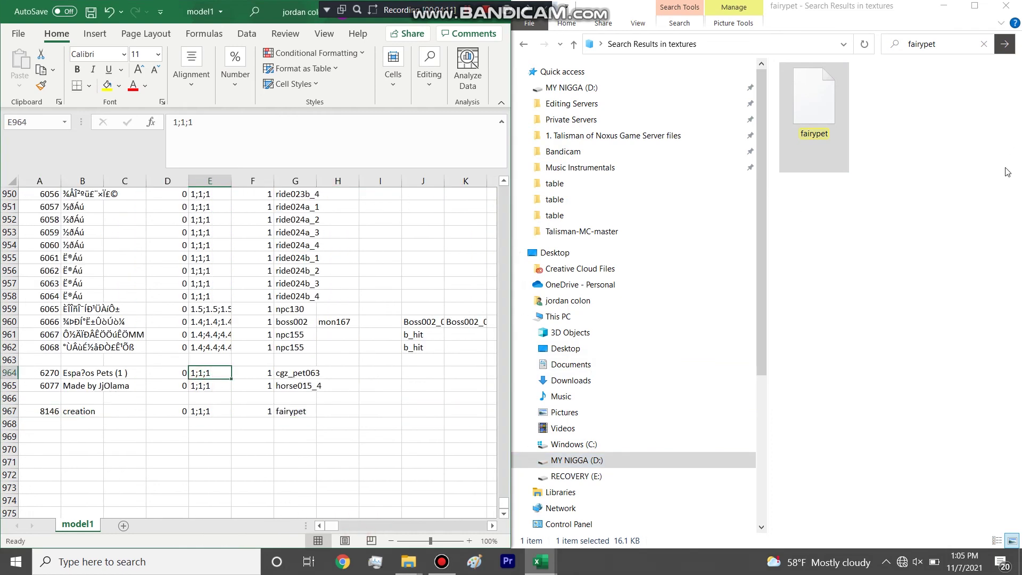
{"action": "left_click", "coordinate": [970, 300]}
{"action": "left_click", "coordinate": [525, 45]}
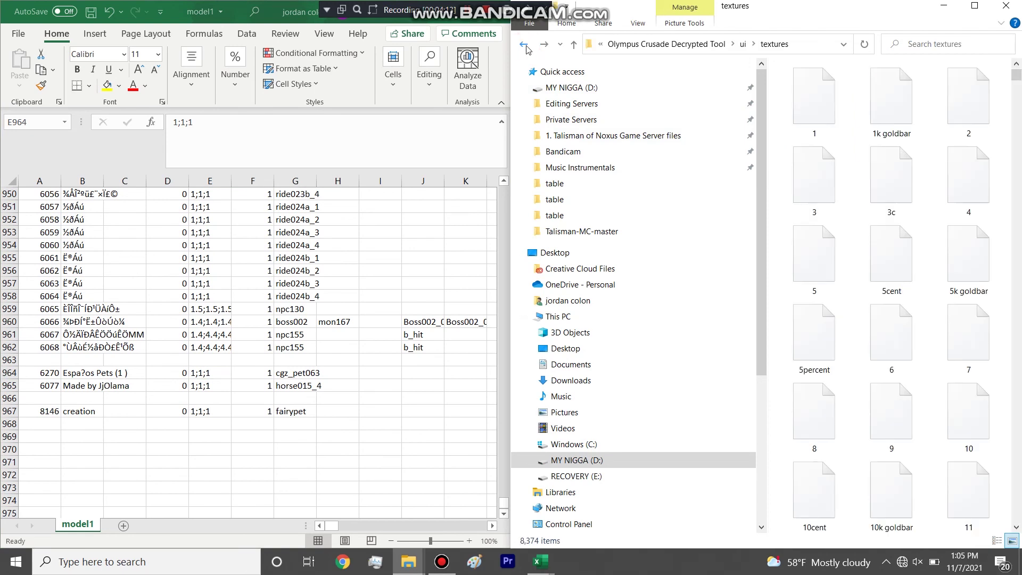
{"action": "left_click", "coordinate": [525, 46]}
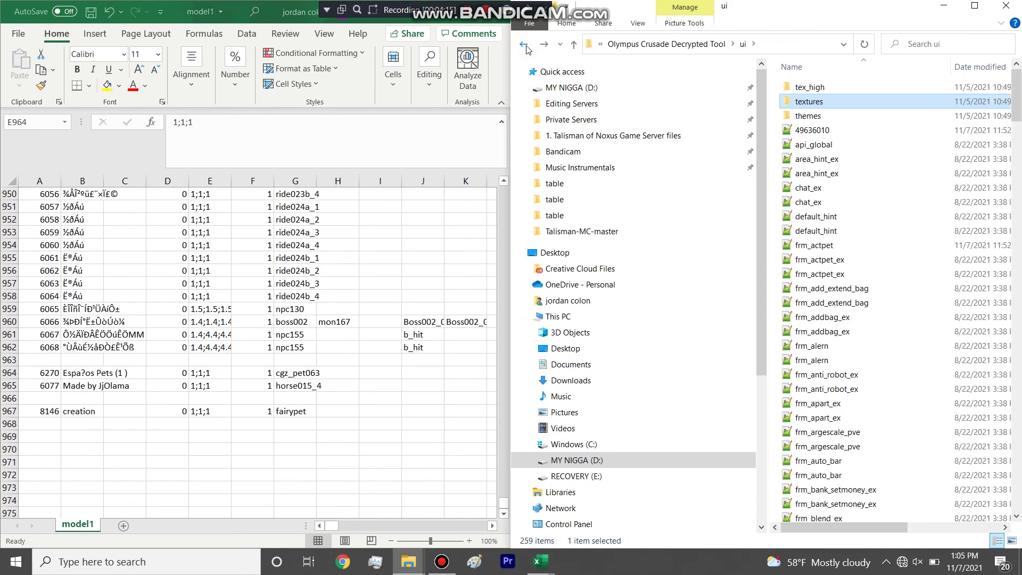
{"action": "left_click", "coordinate": [630, 45]}
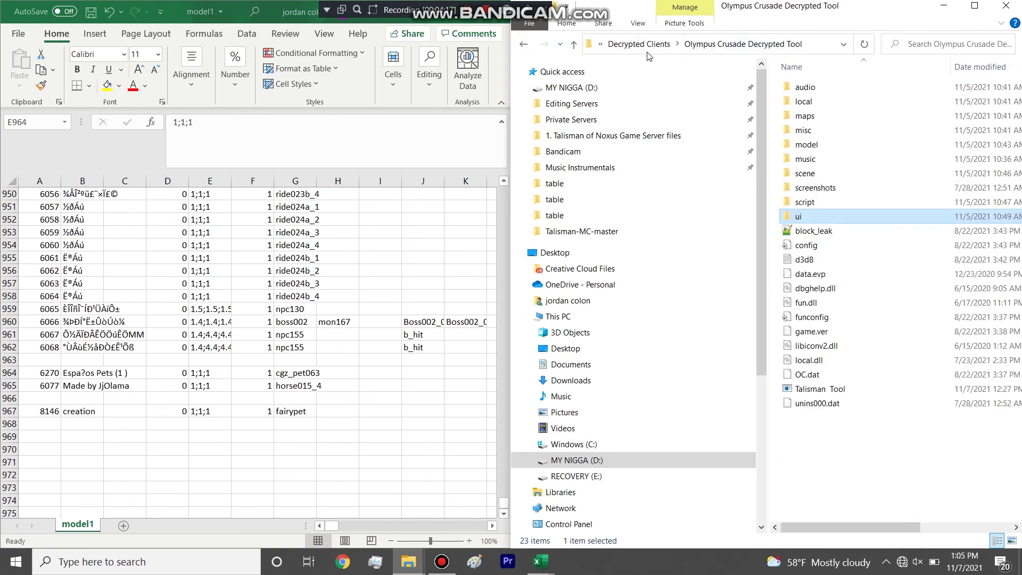
{"action": "left_click", "coordinate": [651, 47]}
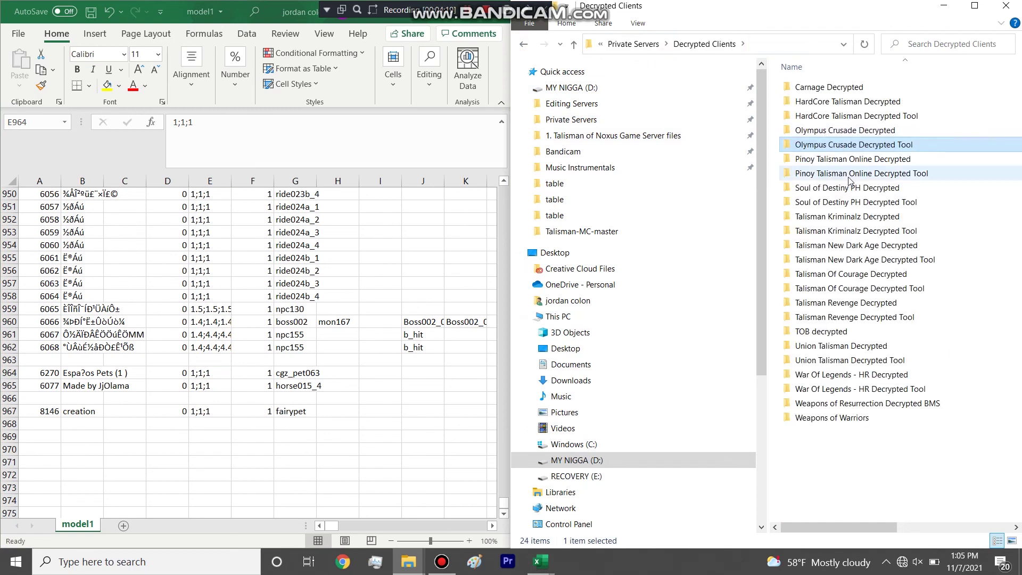